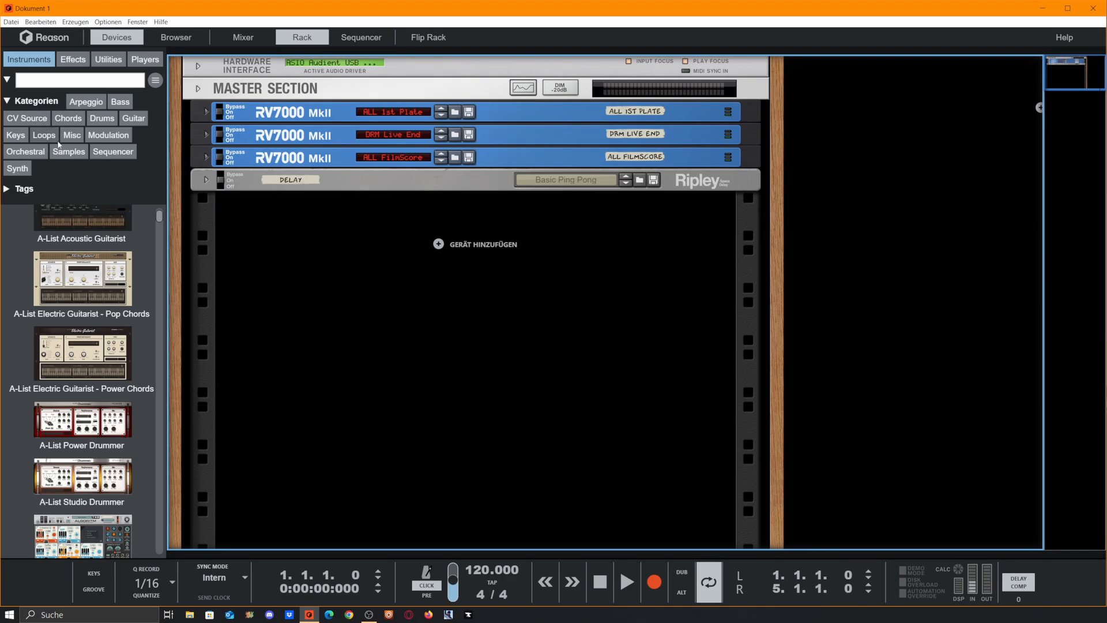
- Add an NN-XT sampler to the rack below the Ripley delay
scroll(114, 405, "down", 4)
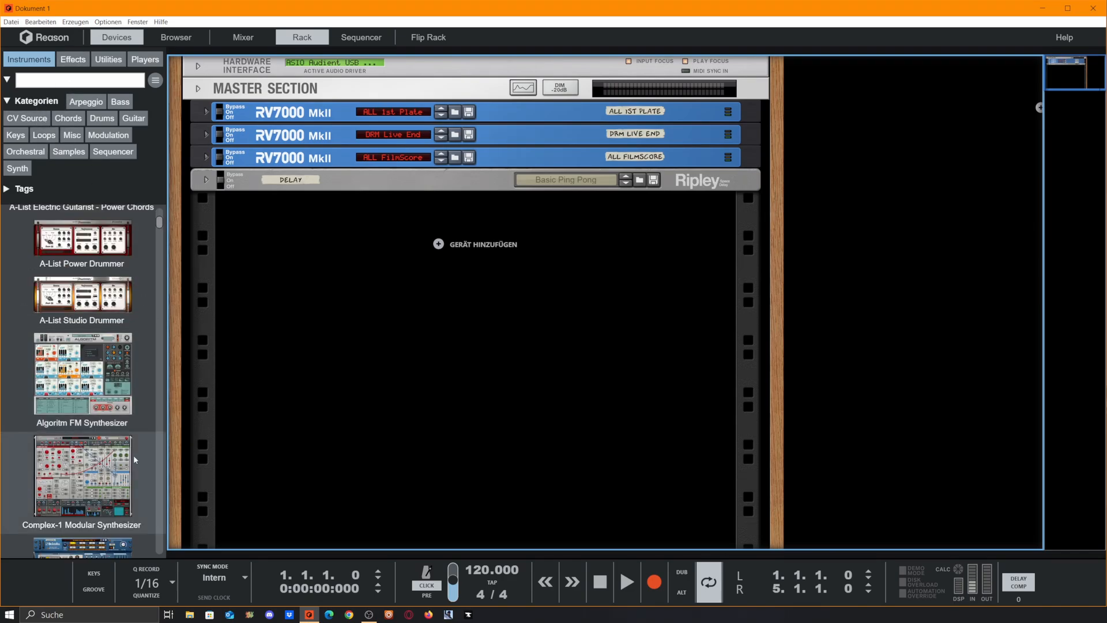
scroll(28, 371, "down", 3)
scroll(131, 385, "up", 7)
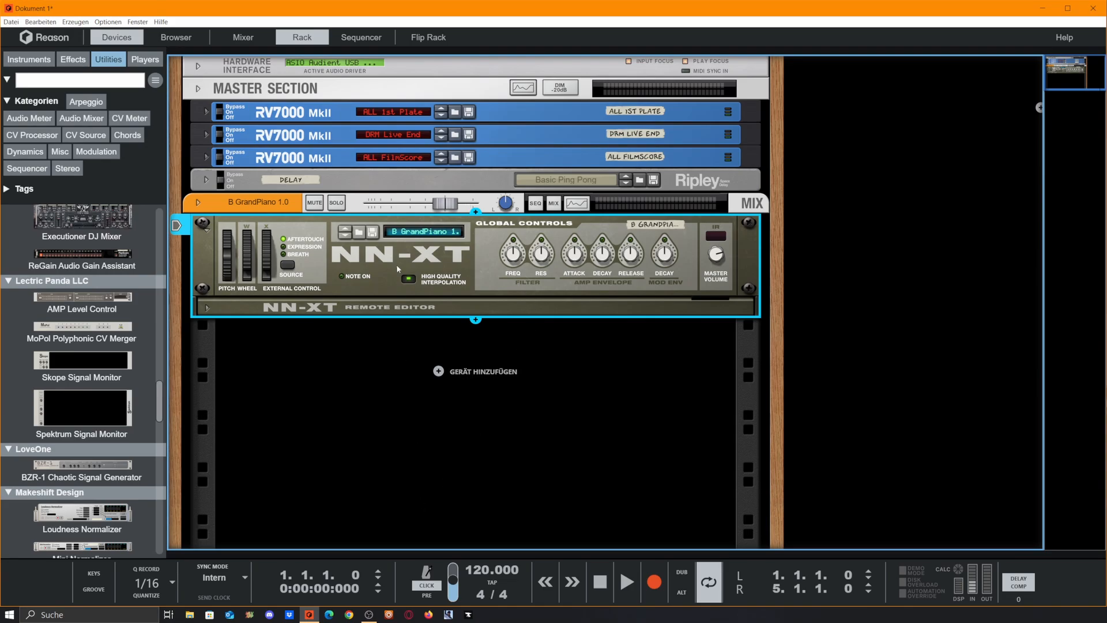
- Add an empty Combinator from the utilities directly below the NN-XT
scroll(97, 245, "up", 9)
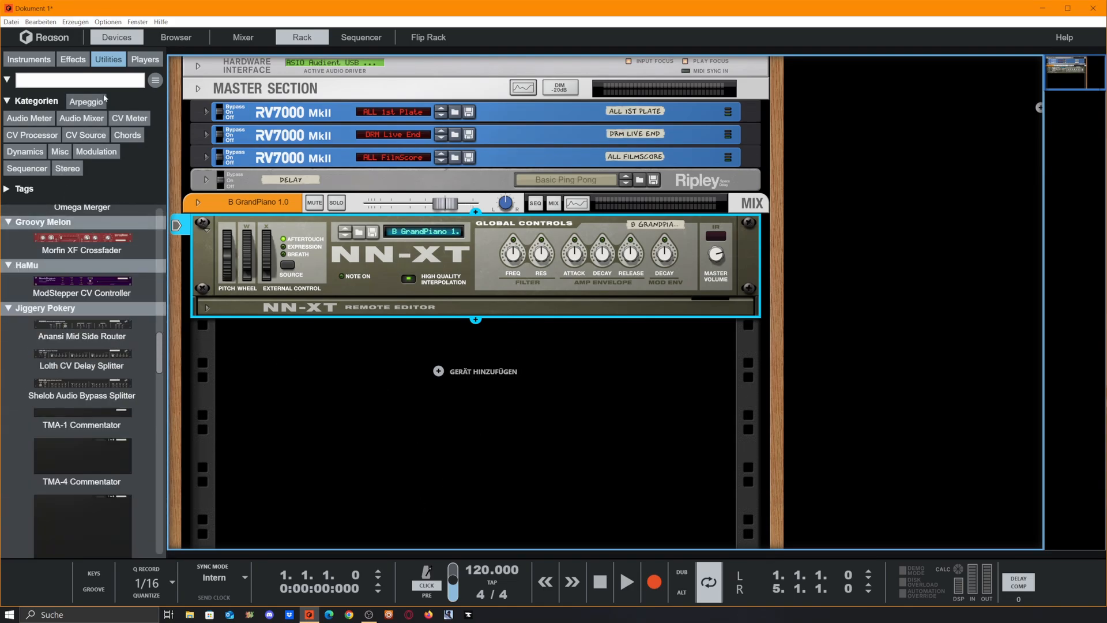
scroll(49, 269, "up", 8)
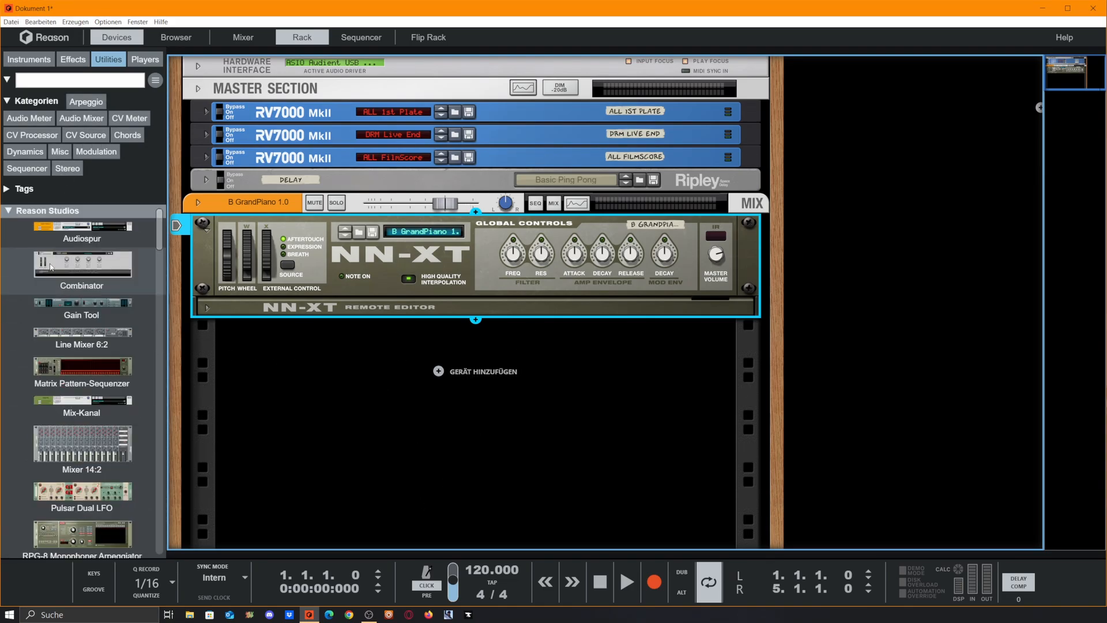
mouse_move(50, 267)
left_mouse_down()
mouse_move(496, 377)
mouse_move(619, 339)
left_mouse_up()
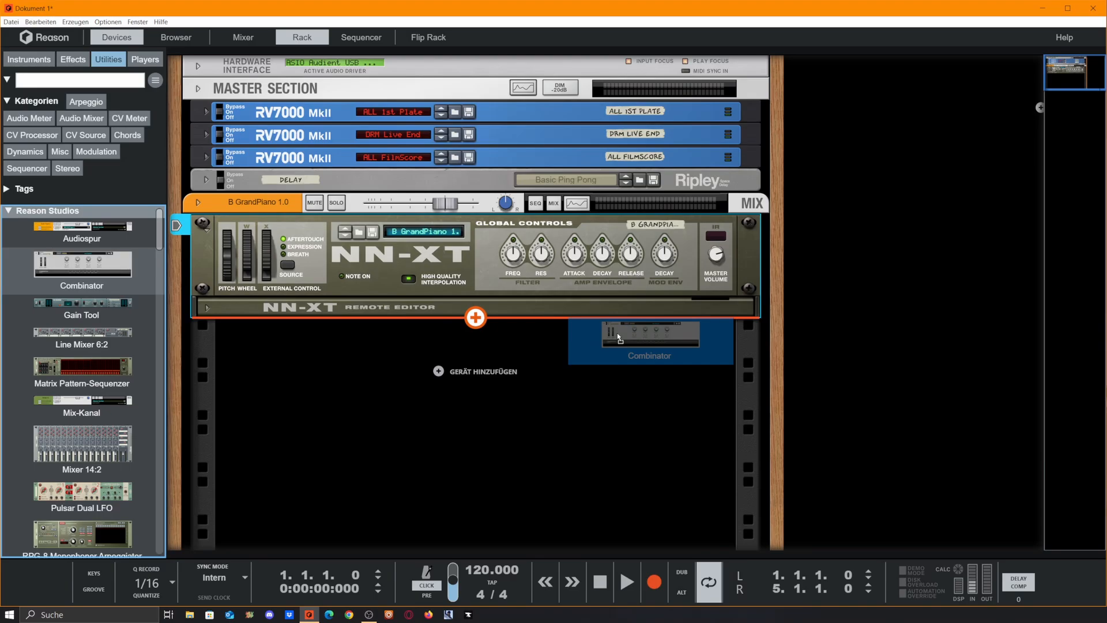
left_click_drag(617, 333, 617, 333)
- Route the NN-XT's main stereo output into the Combinator's inputs and the Combinator's outputs to the mix channel
key("Tab")
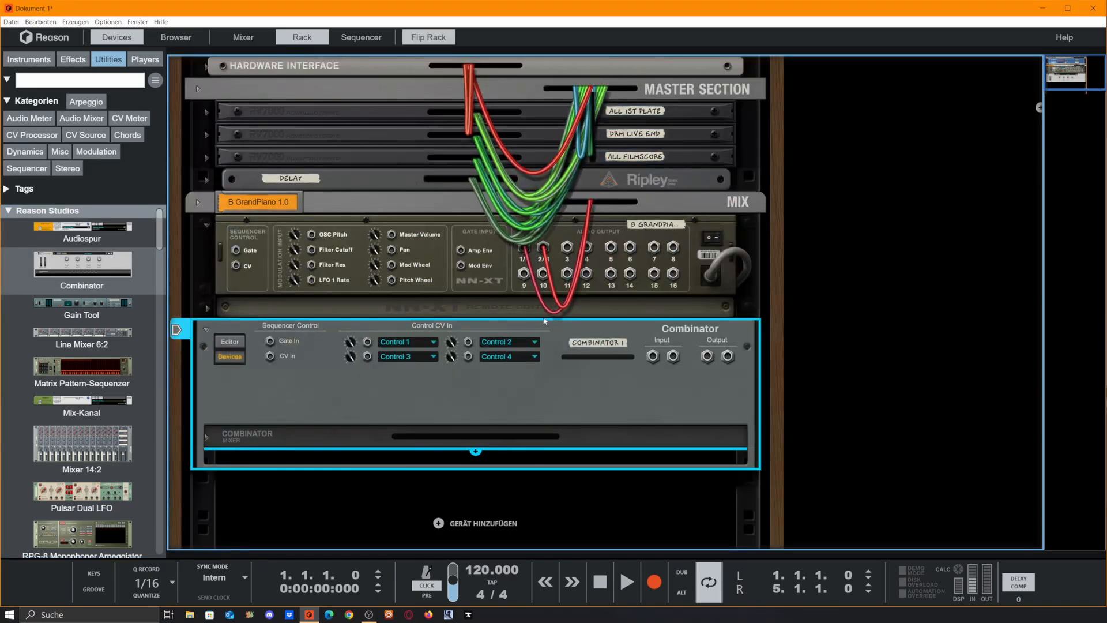
left_click(750, 202)
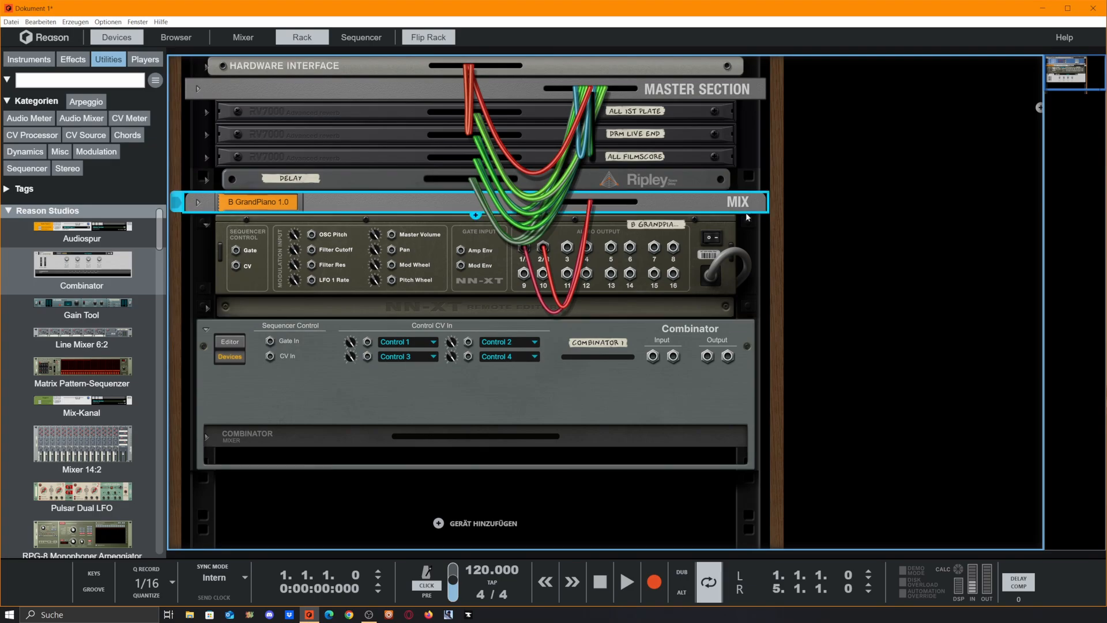
left_click_drag(524, 247, 705, 354)
left_click_drag(543, 248, 728, 356)
left_click_drag(654, 358, 524, 248)
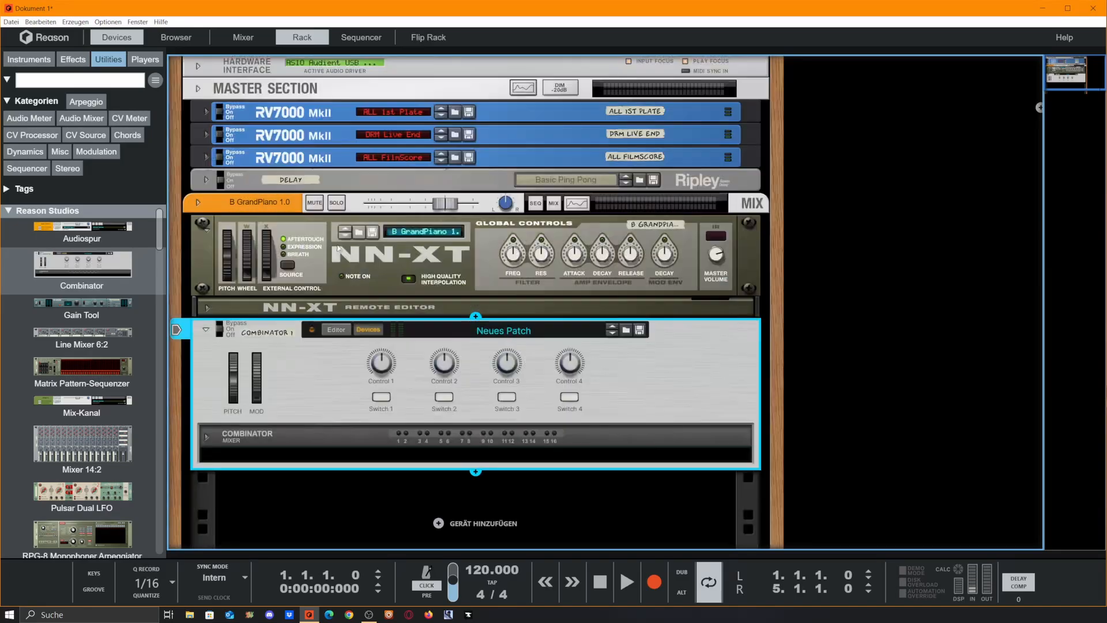
key("Tab")
scroll(483, 508, "down", 2)
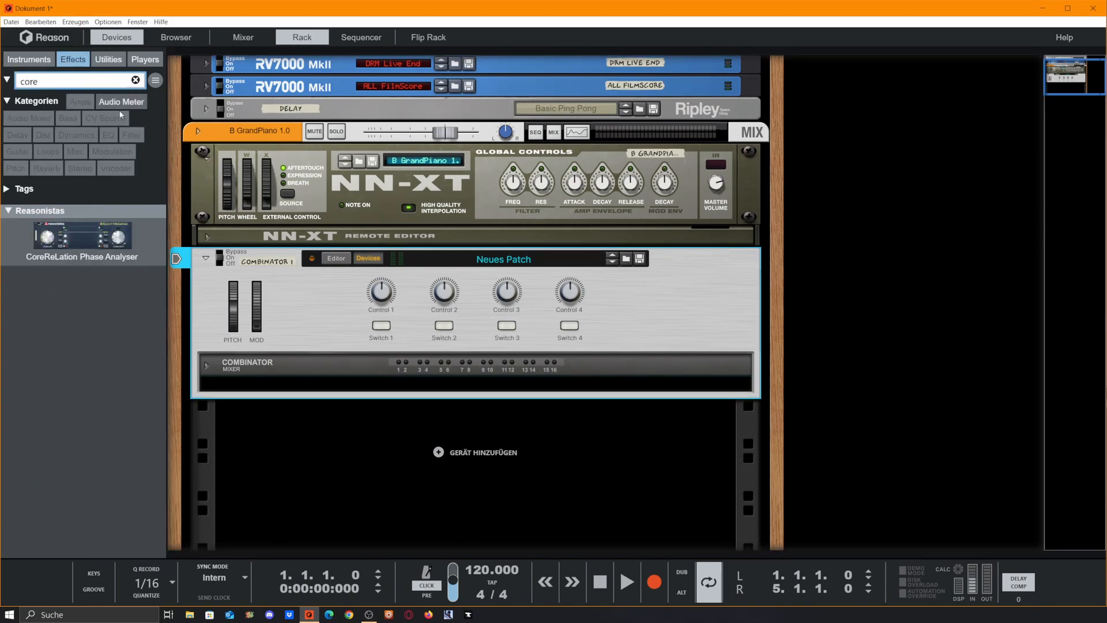
left_click_drag(82, 236, 629, 430)
key("Tab")
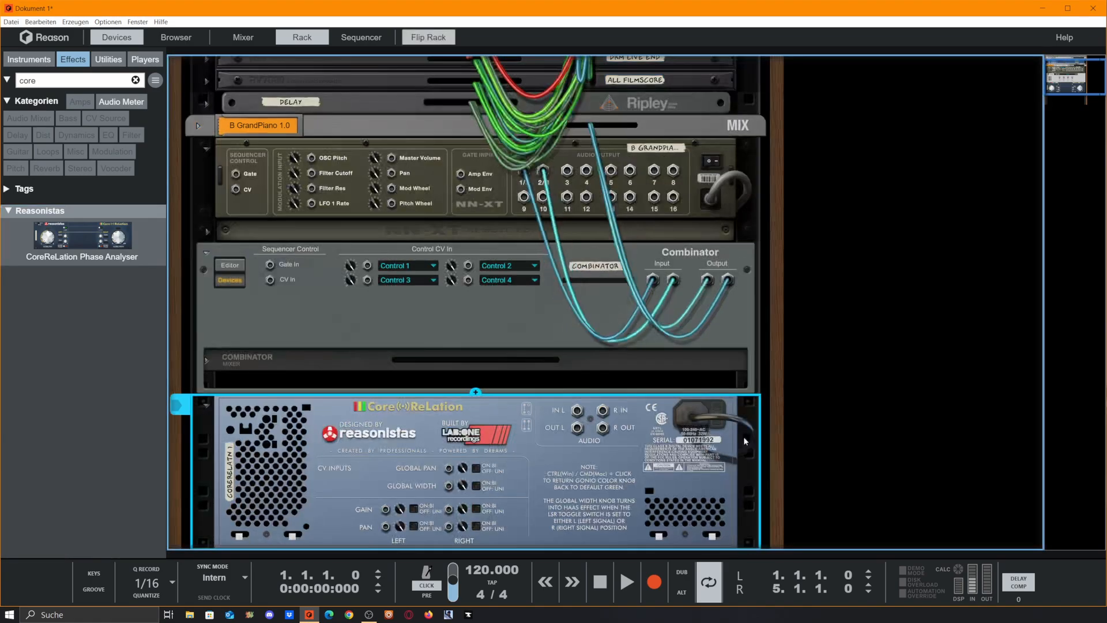
key("Tab")
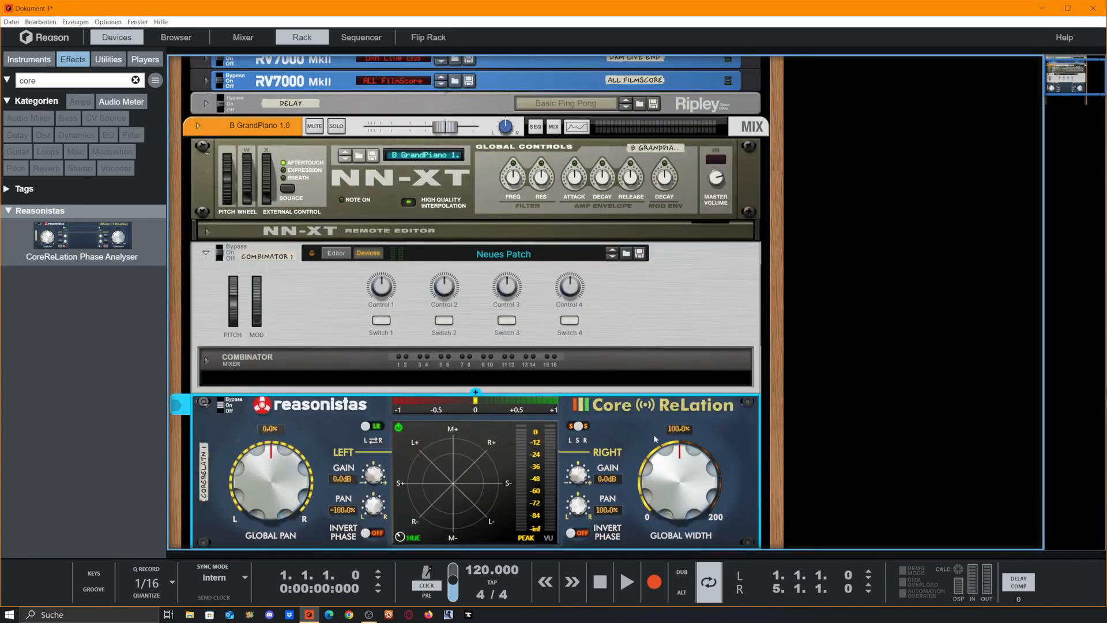
key("ctrl+z")
- Add the CoreReLation Phase Analyser below the Combinator and route the Combinator's stereo output through it to the mix channel
left_click_drag(94, 236, 547, 502)
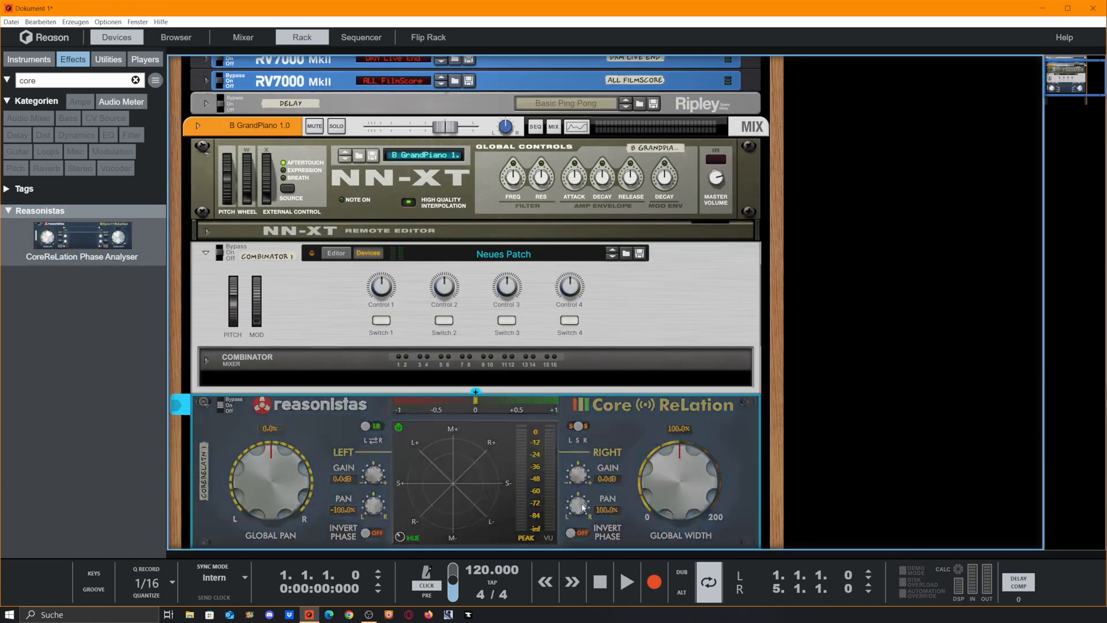
key("Tab")
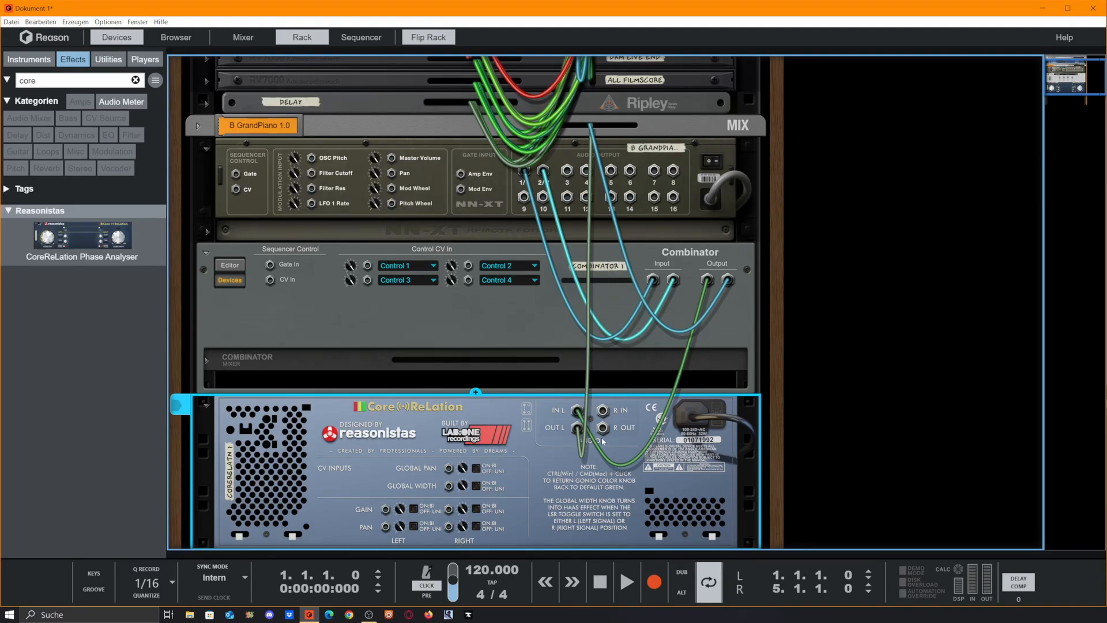
scroll(603, 439, "down", 2)
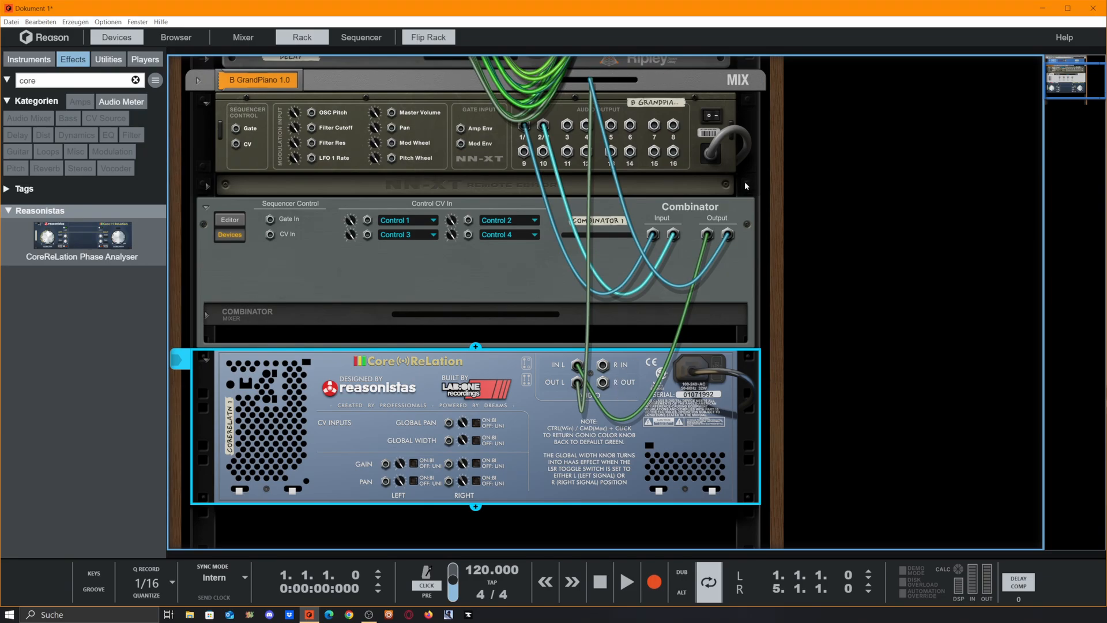
mouse_move(729, 234)
left_mouse_down()
mouse_move(600, 388)
mouse_move(766, 272)
mouse_move(728, 235)
left_mouse_up()
key("Tab")
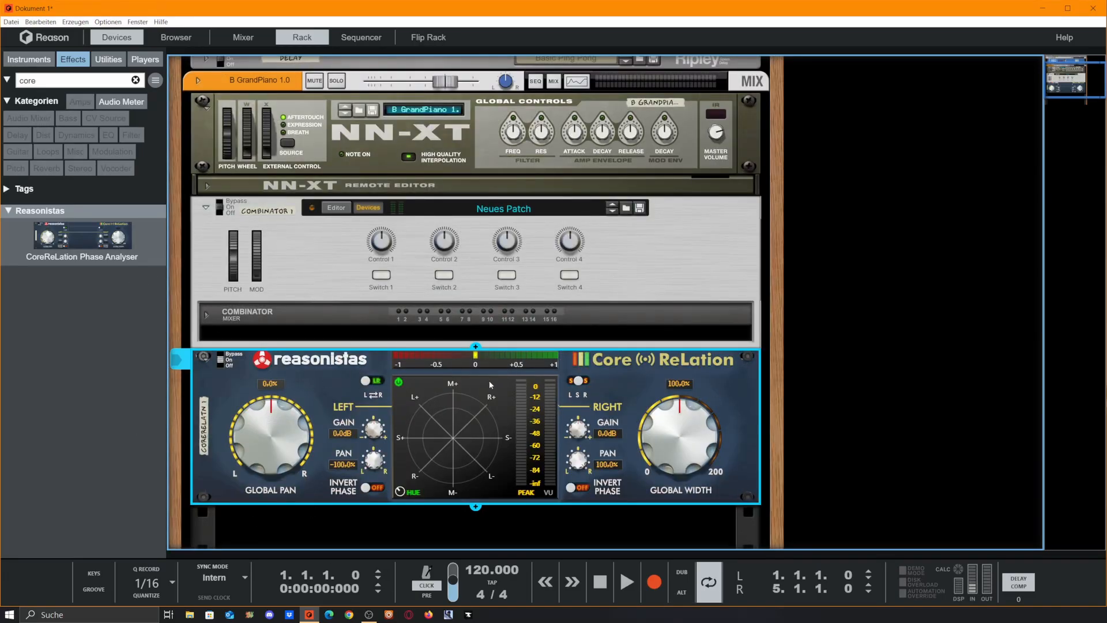
- Clear the effects search and place two Channel EQs inside the Combinator, one below the other
scroll(507, 386, "down", 1)
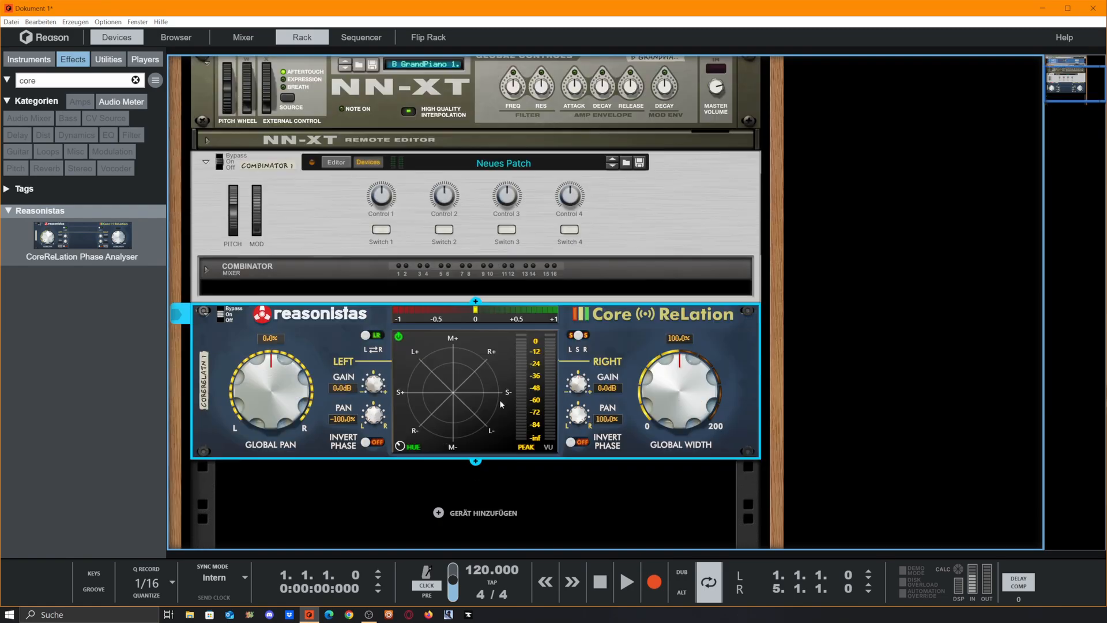
scroll(500, 399, "up", 2)
left_click(315, 319)
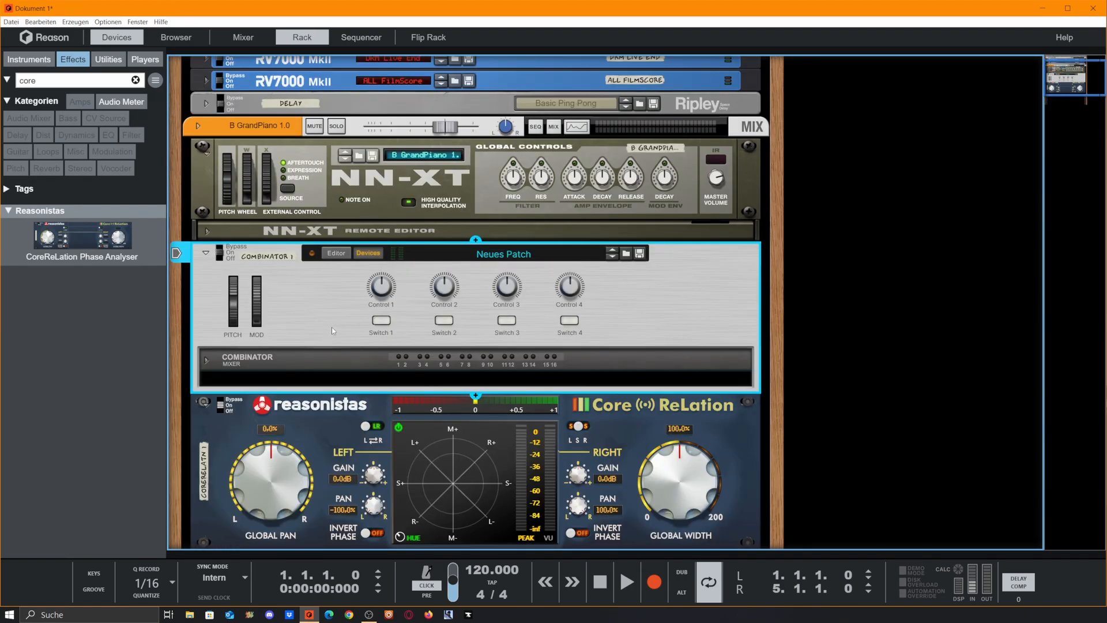
left_click(135, 80)
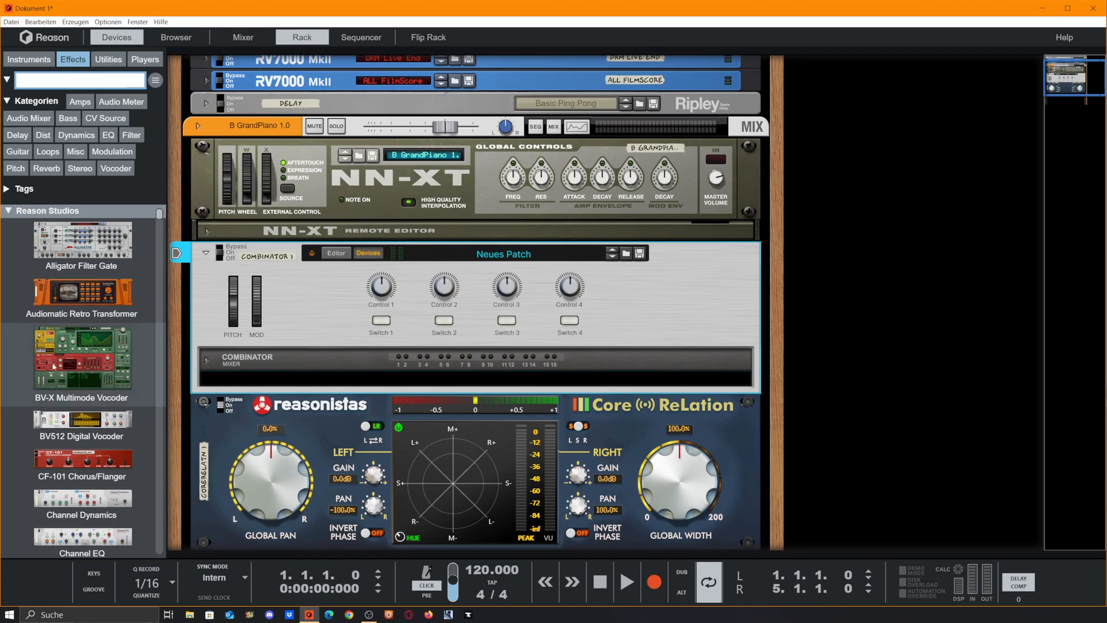
scroll(57, 413, "down", 10)
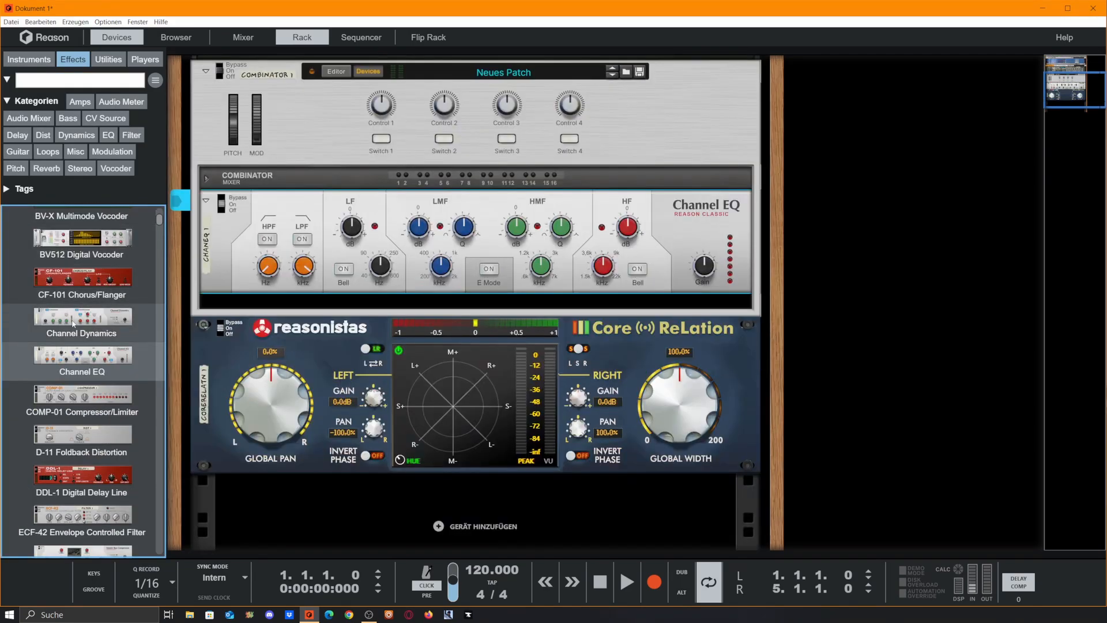
left_click_drag(81, 322, 173, 309)
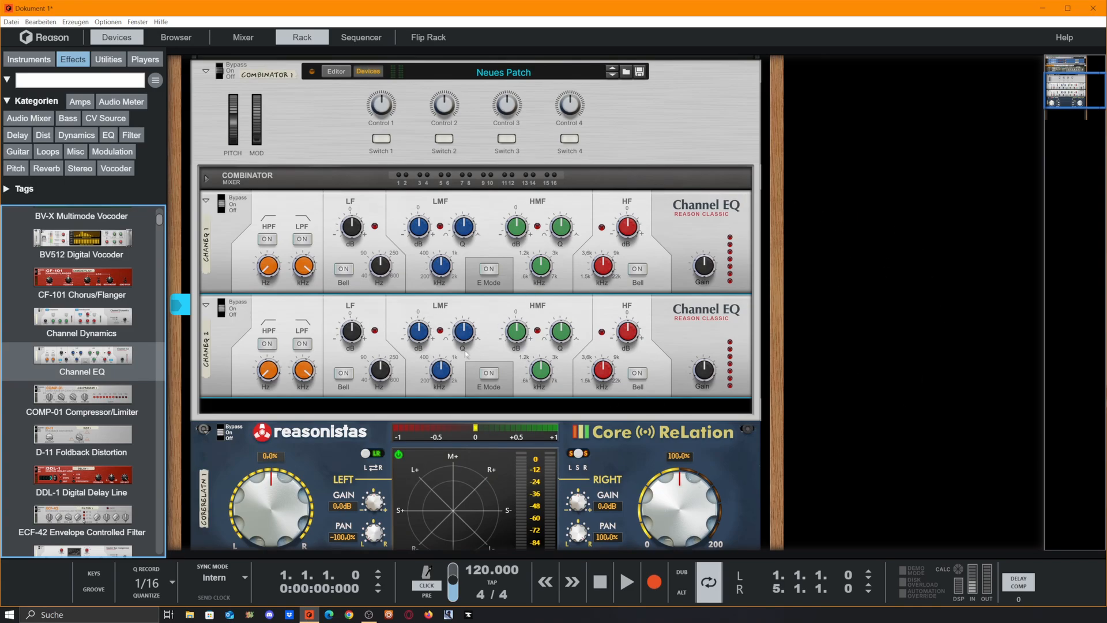
- Look through the effects list for other devices that could go into the Combinator
scroll(81, 346, "up", 2)
scroll(97, 381, "down", 4)
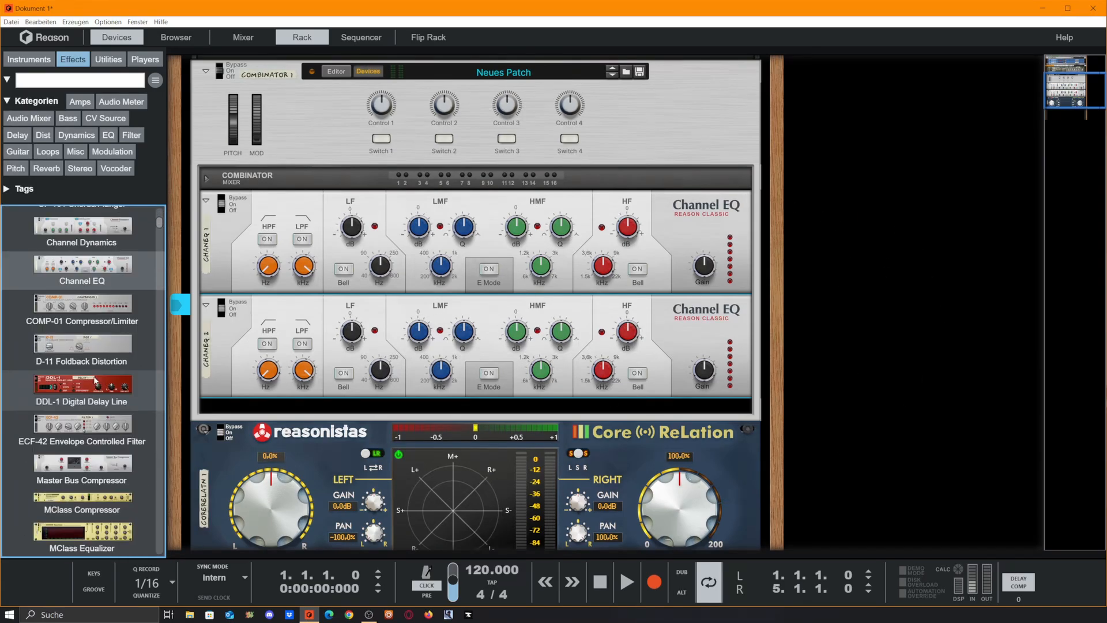
scroll(96, 381, "down", 3)
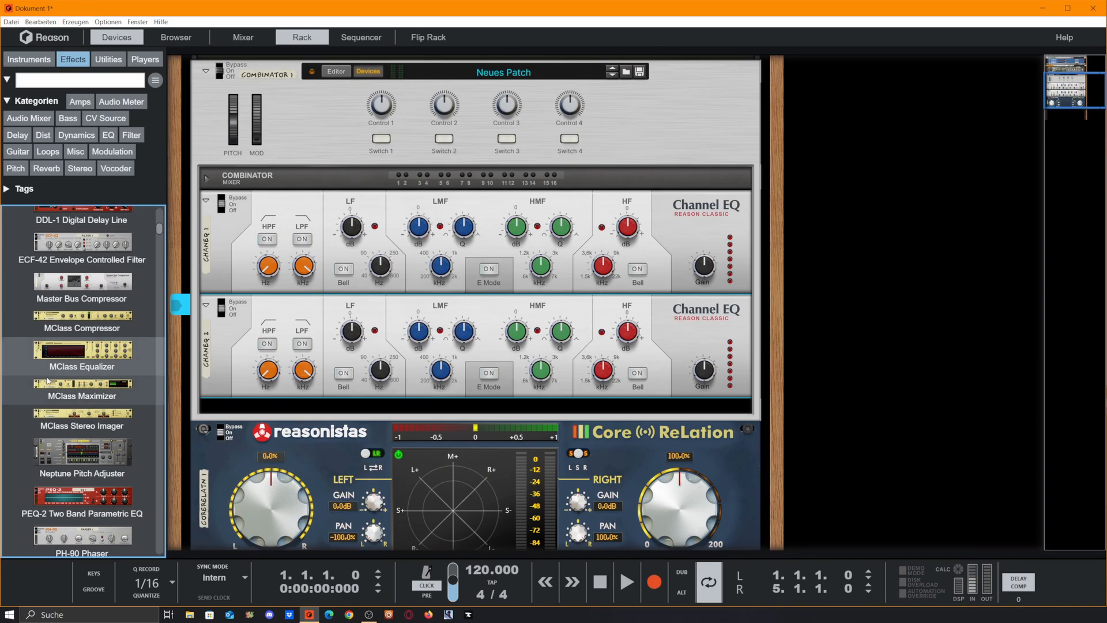
scroll(68, 391, "down", 6)
scroll(68, 391, "up", 4)
scroll(68, 390, "up", 1)
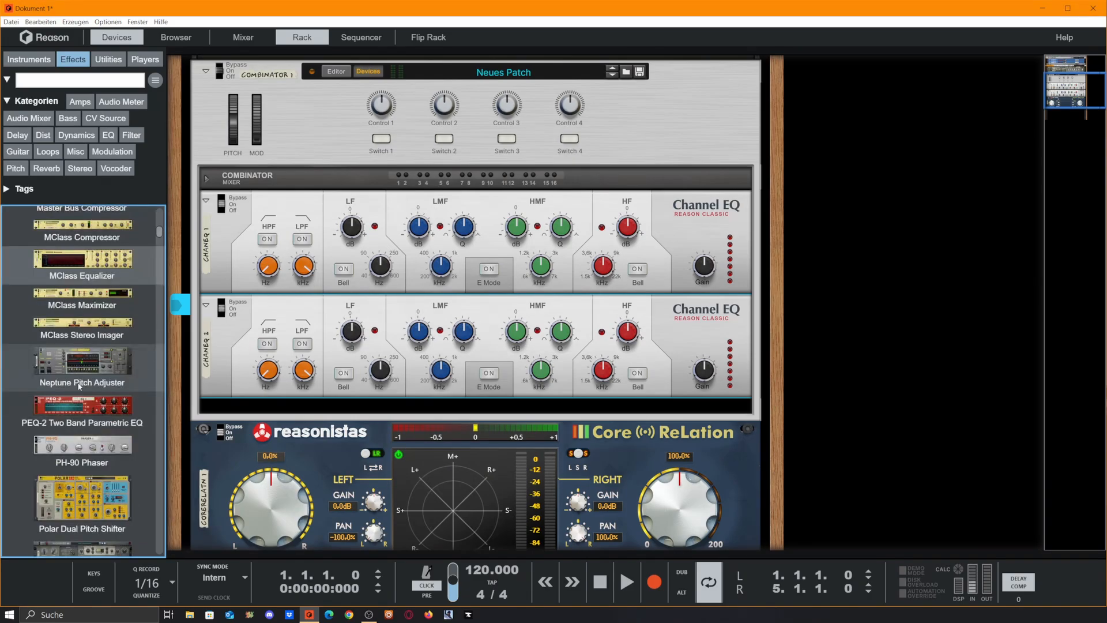
scroll(92, 410, "down", 5)
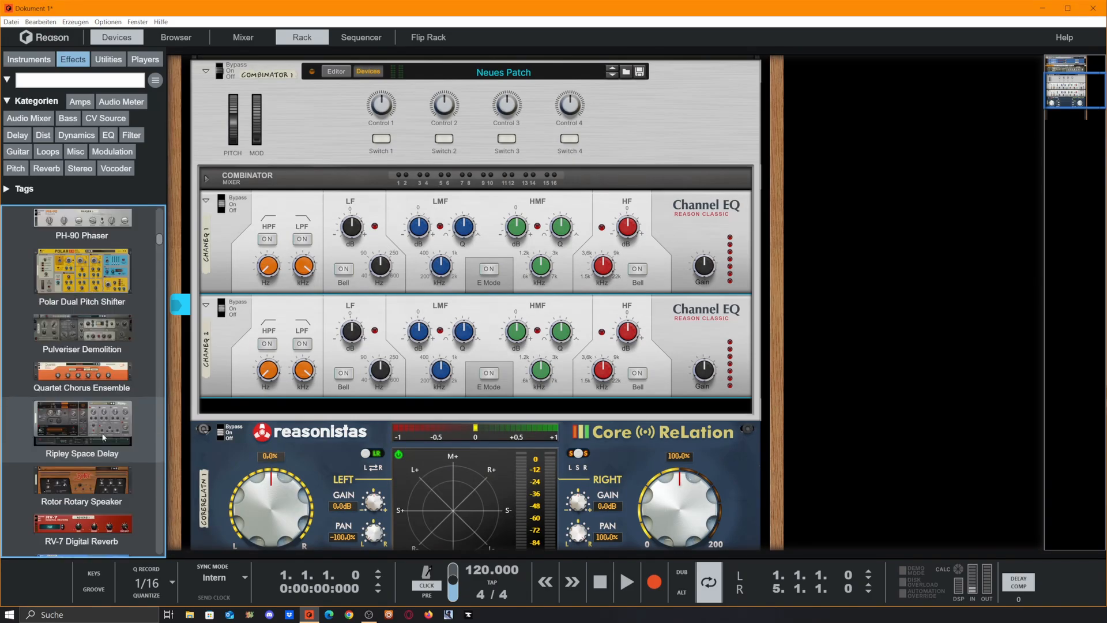
scroll(80, 411, "down", 10)
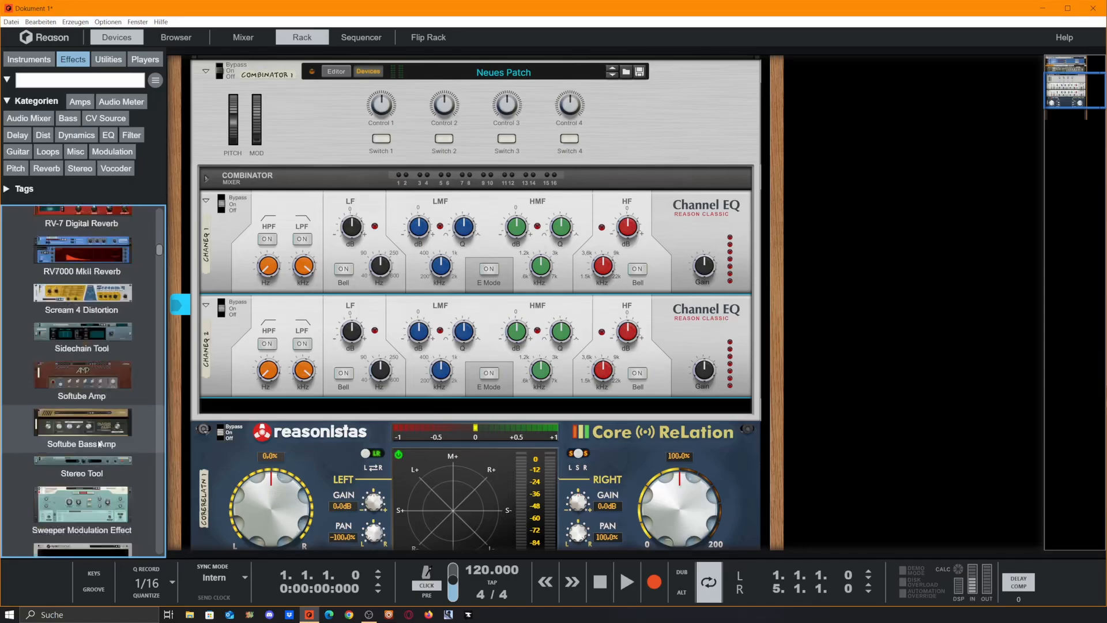
scroll(86, 461, "down", 10)
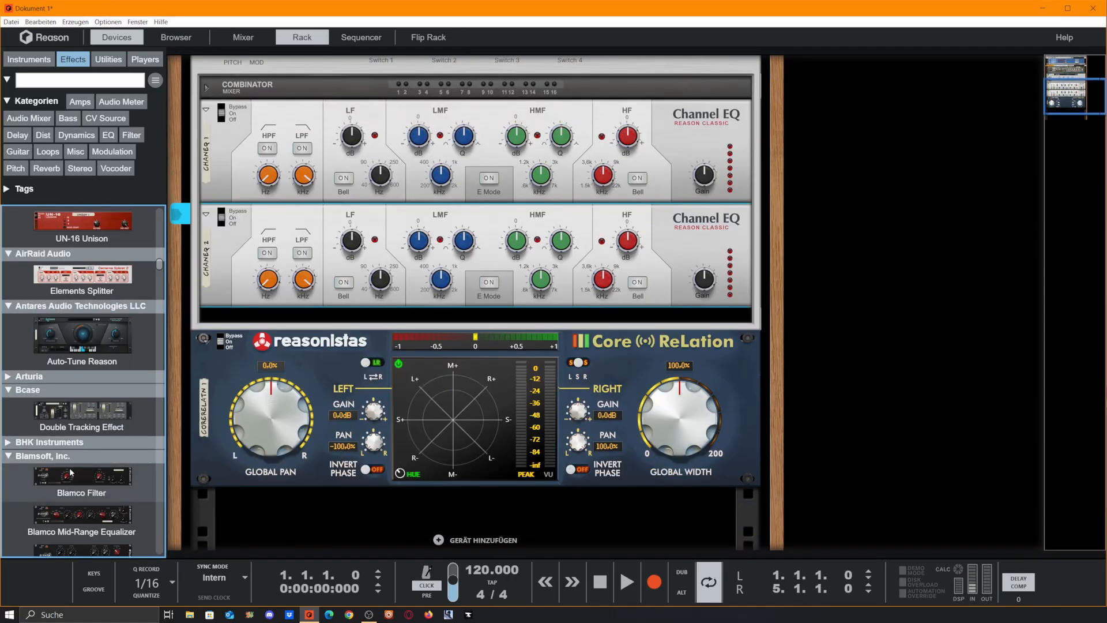
- Unfold the Combinator mixer and wire To Devices L to the upper Channel EQ's left input and R to the lower one's left input
key("Tab")
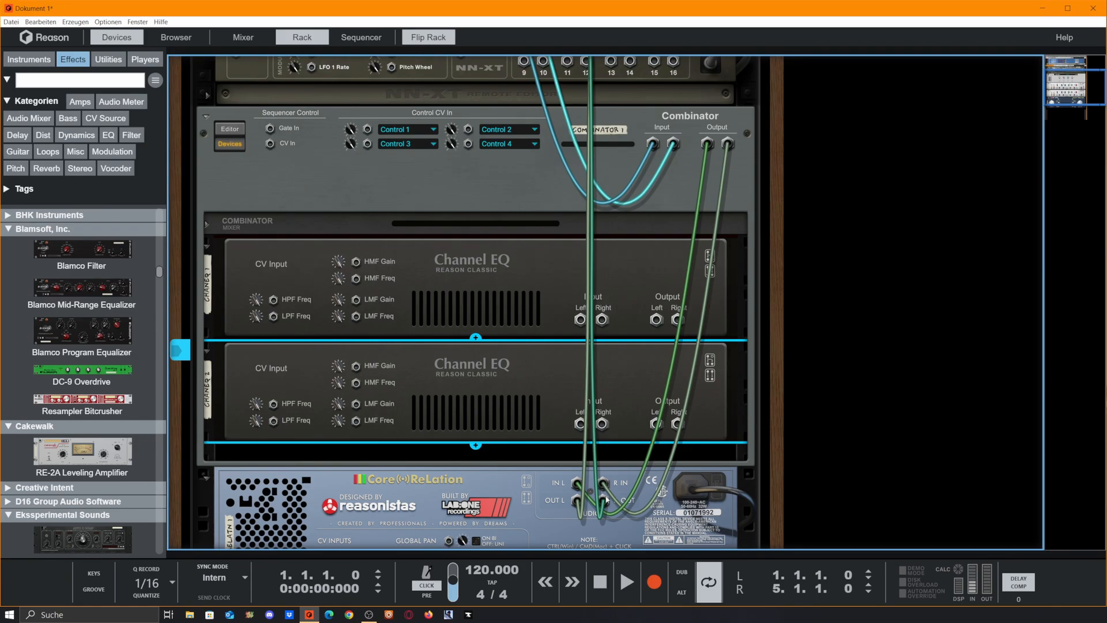
left_click(206, 225)
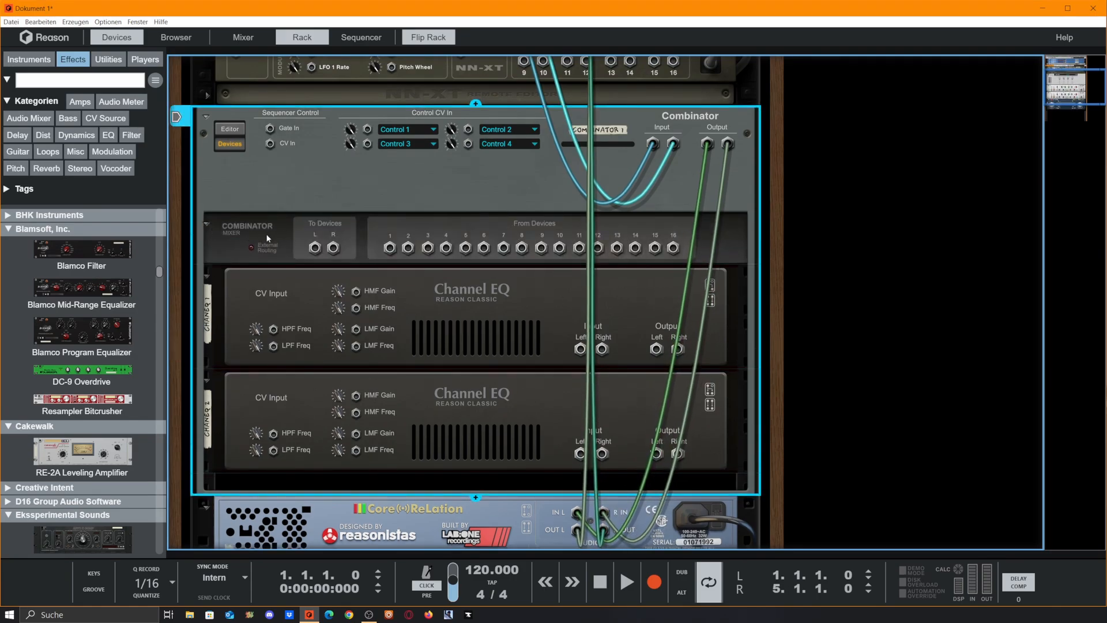
left_click_drag(316, 254, 581, 349)
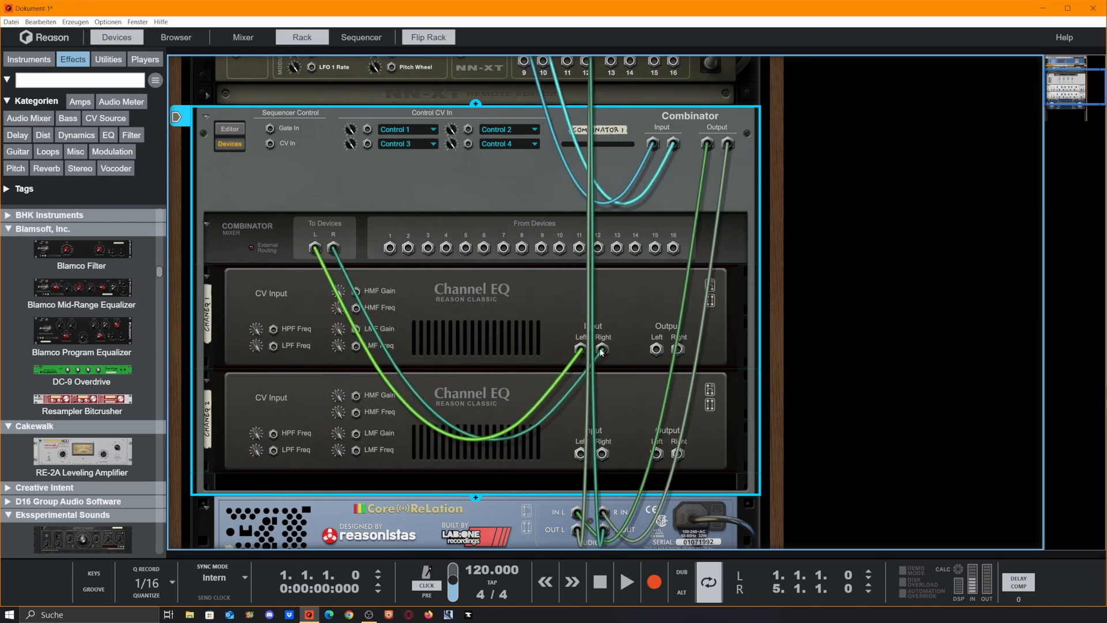
left_click_drag(601, 352, 581, 455)
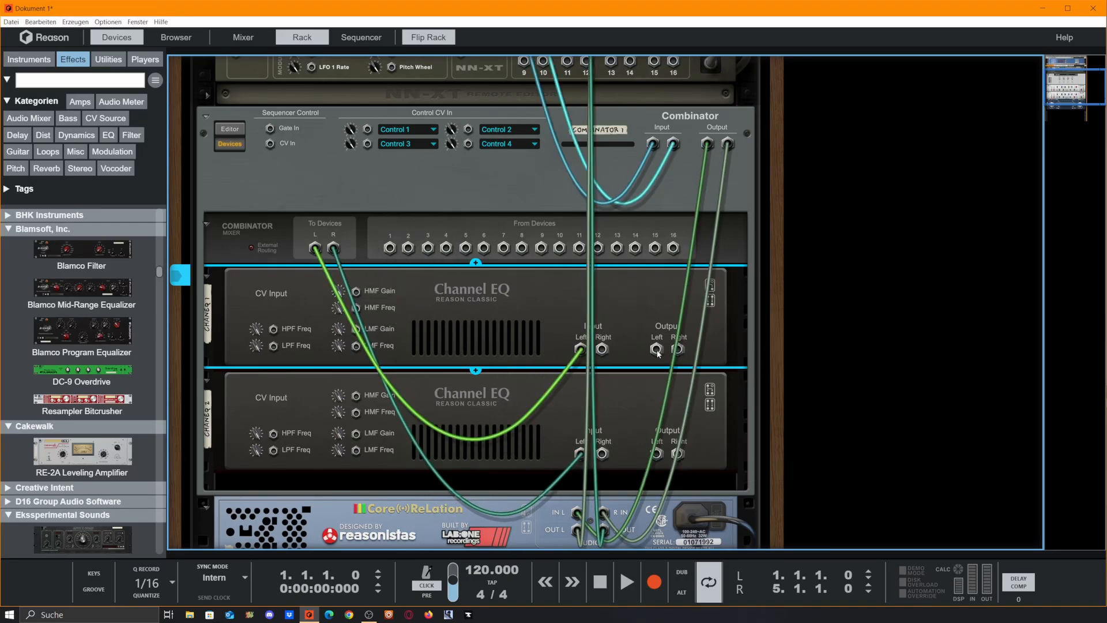
- Wire the upper Channel EQ's left output to From Devices 1 and the lower one's left output to From Devices 2
left_click_drag(657, 351, 390, 248)
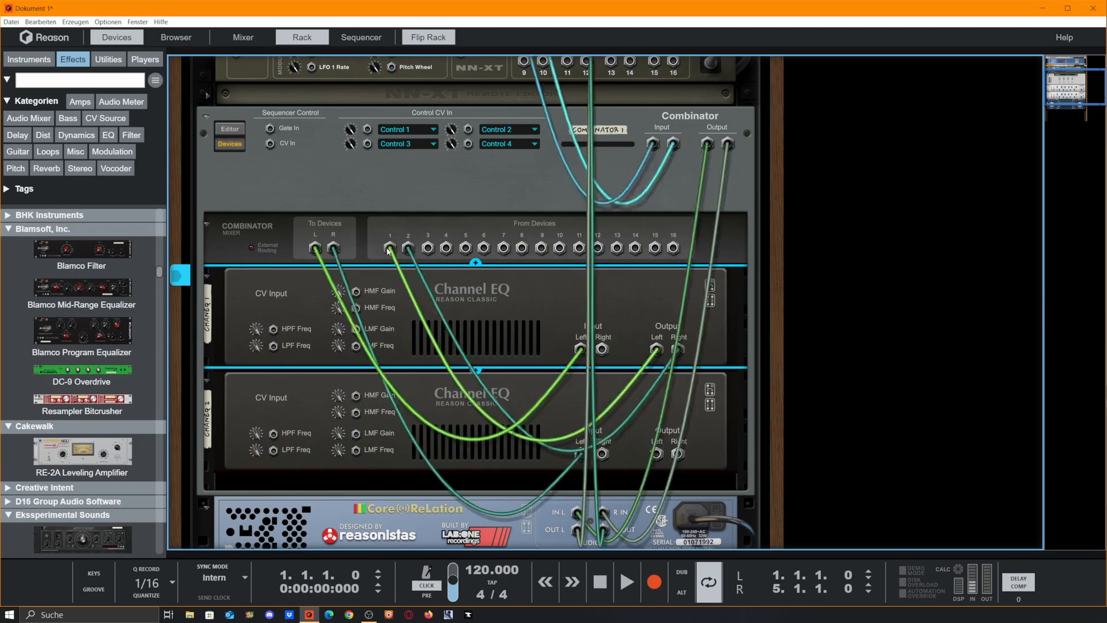
left_click_drag(678, 349, 658, 455)
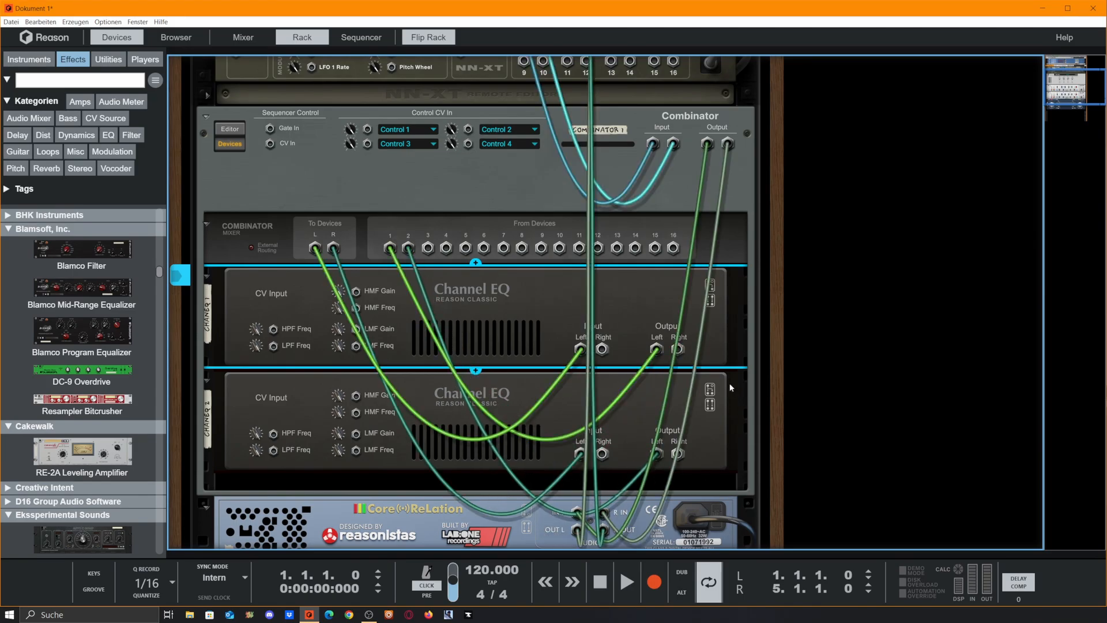
key("Tab")
- Switch on the high-pass filter on both Channel EQs
left_click(676, 274)
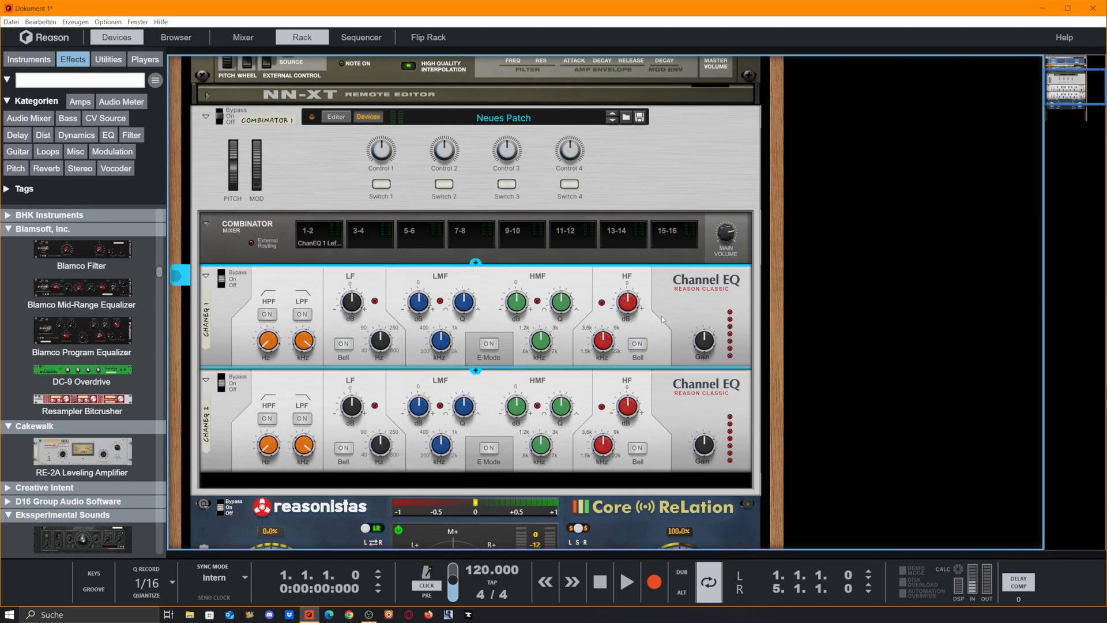
left_click(667, 406)
left_click(266, 313)
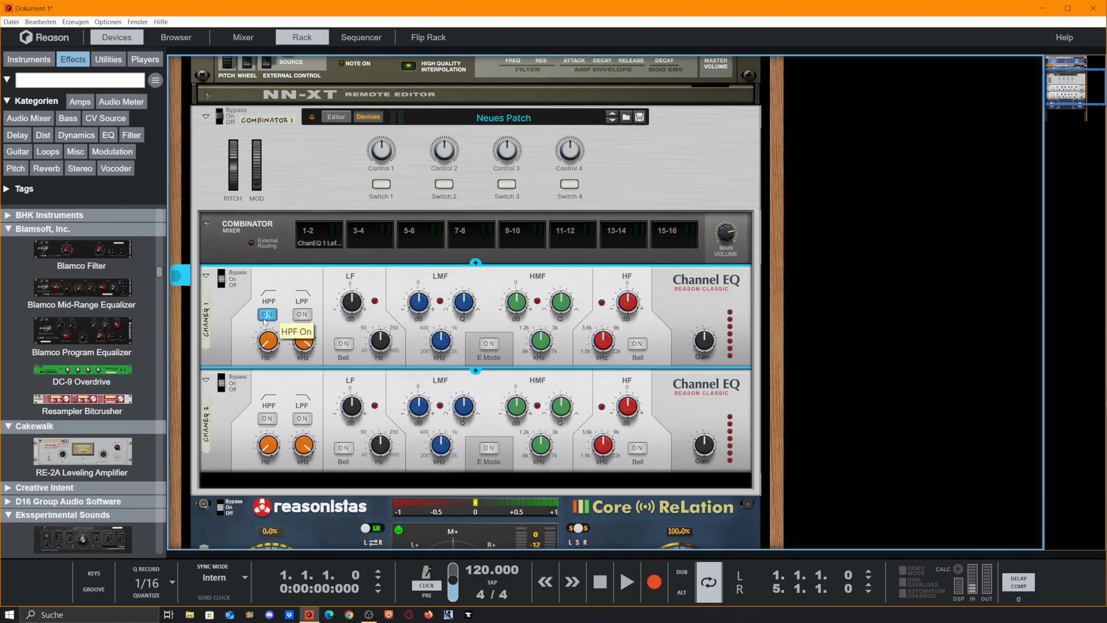
left_click(266, 419)
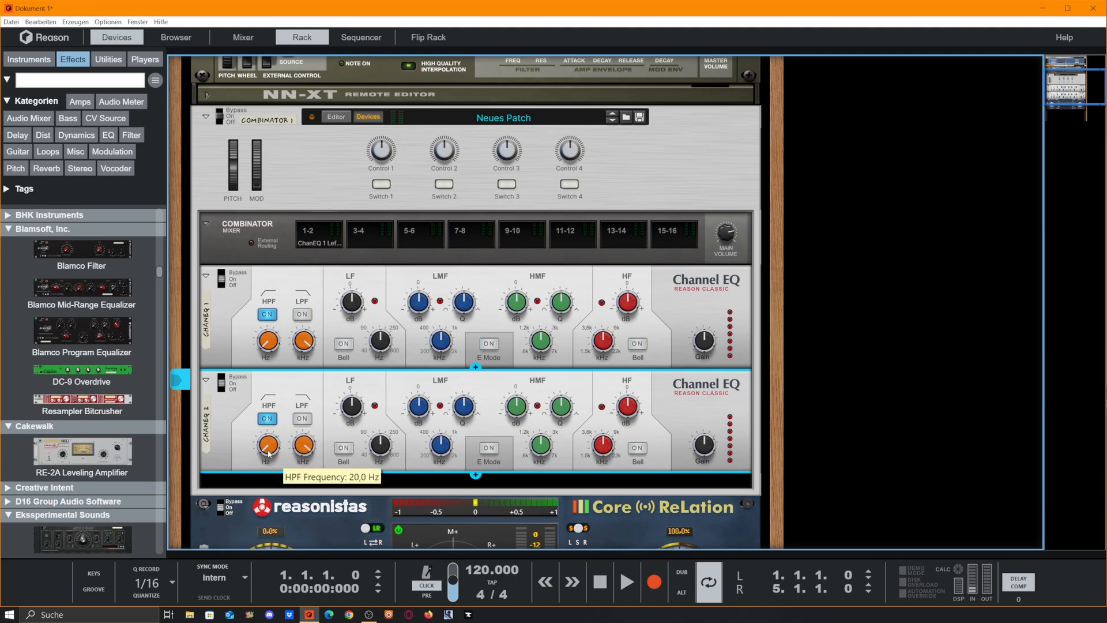
- Set the high-pass filter frequency on both Channel EQs to about 30 Hz
left_click_drag(268, 453, 292, 397)
left_click(269, 339)
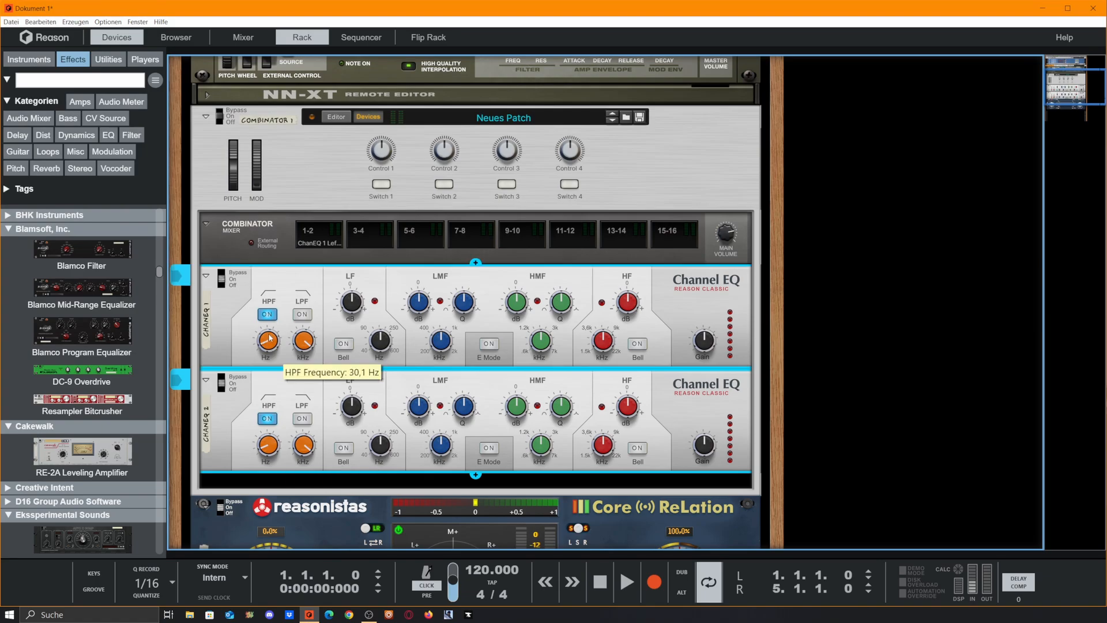
left_click(262, 454)
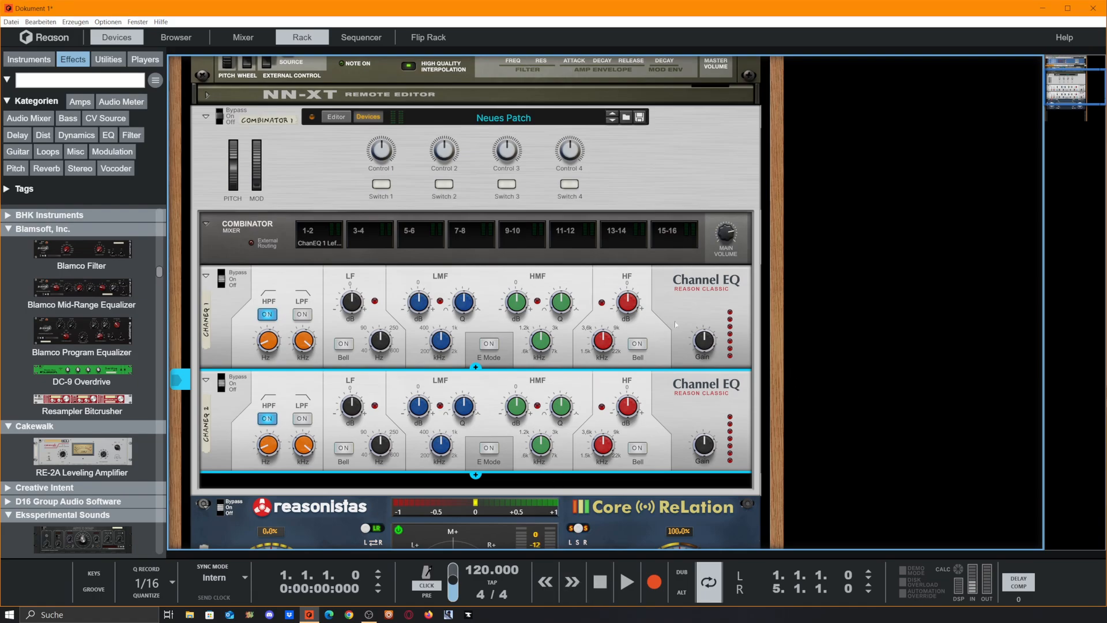
- Examine the stereo signal of the played piano on the CoreReLation phase display and level meters
scroll(675, 324, "down", 2)
scroll(703, 320, "up", 3)
left_click(207, 116)
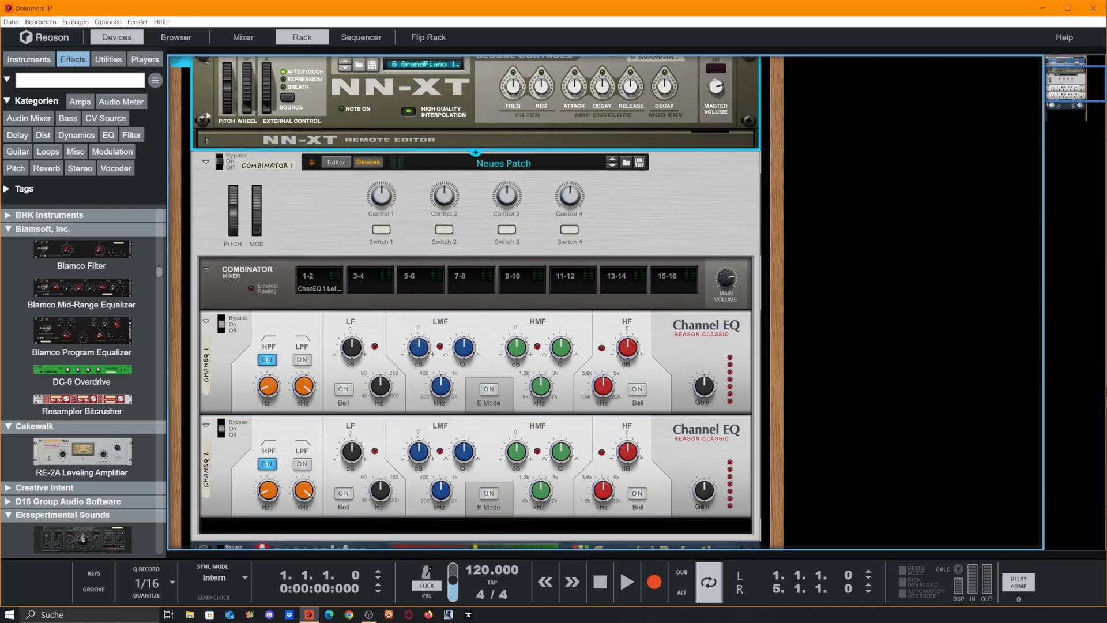
scroll(376, 222, "down", 4)
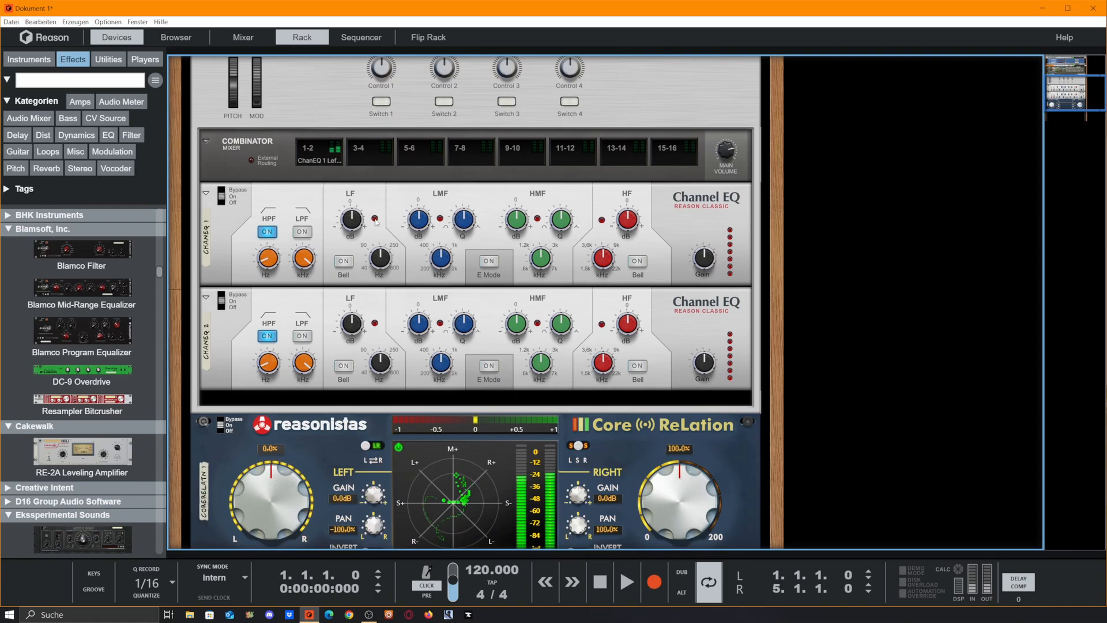
scroll(376, 222, "down", 3)
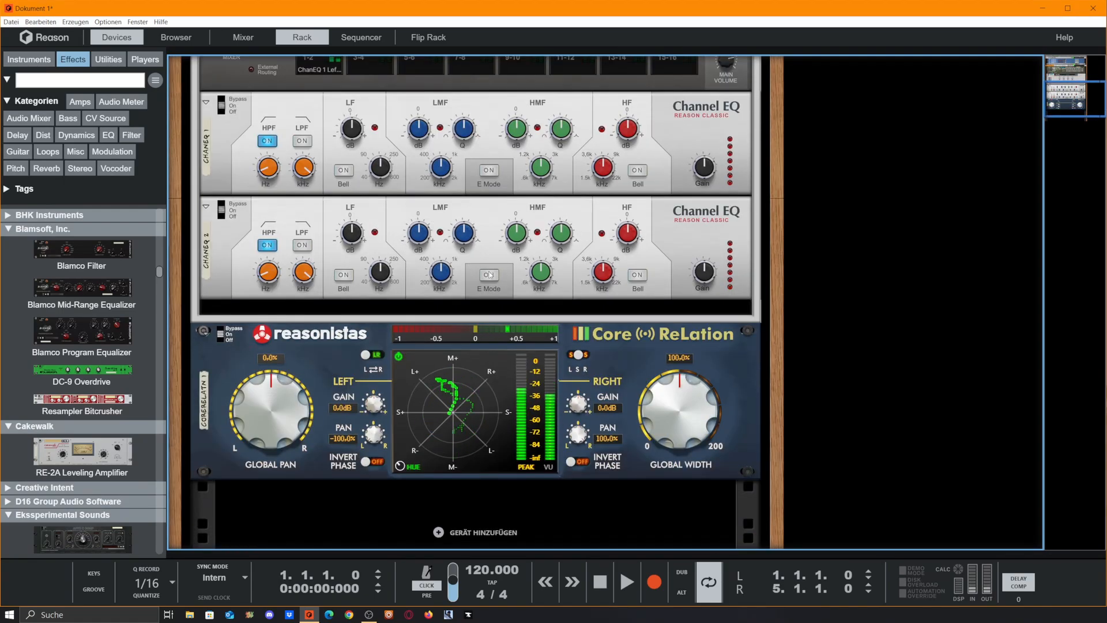
- Disconnect the cable between the NN-XT's 2/R output and the Combinator's right input, and check the signal on the phase display
scroll(489, 275, "up", 9)
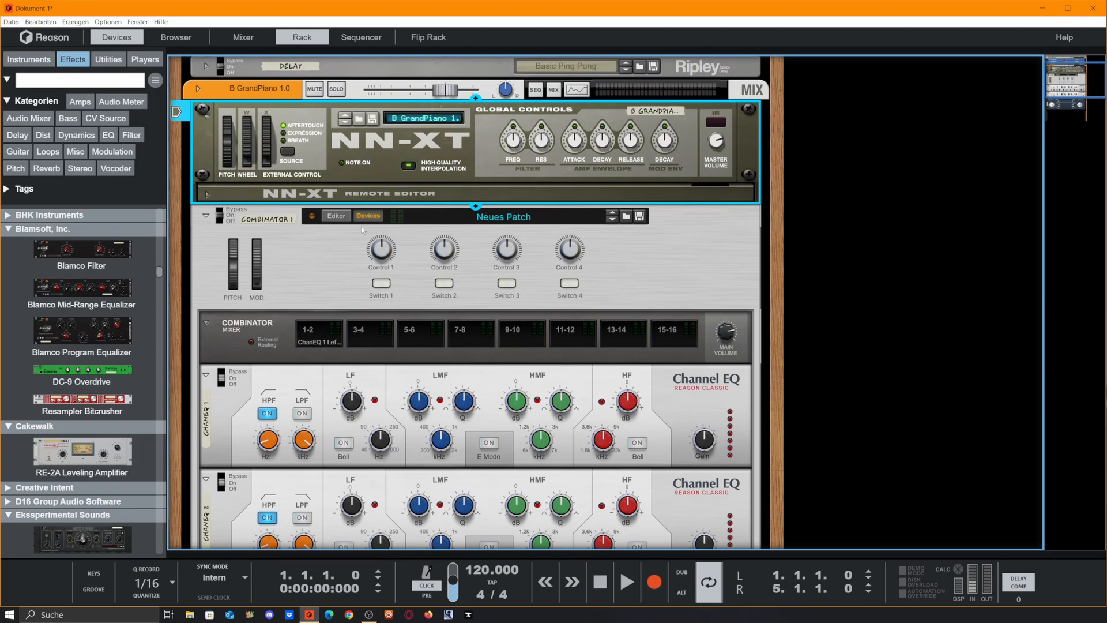
key("Tab")
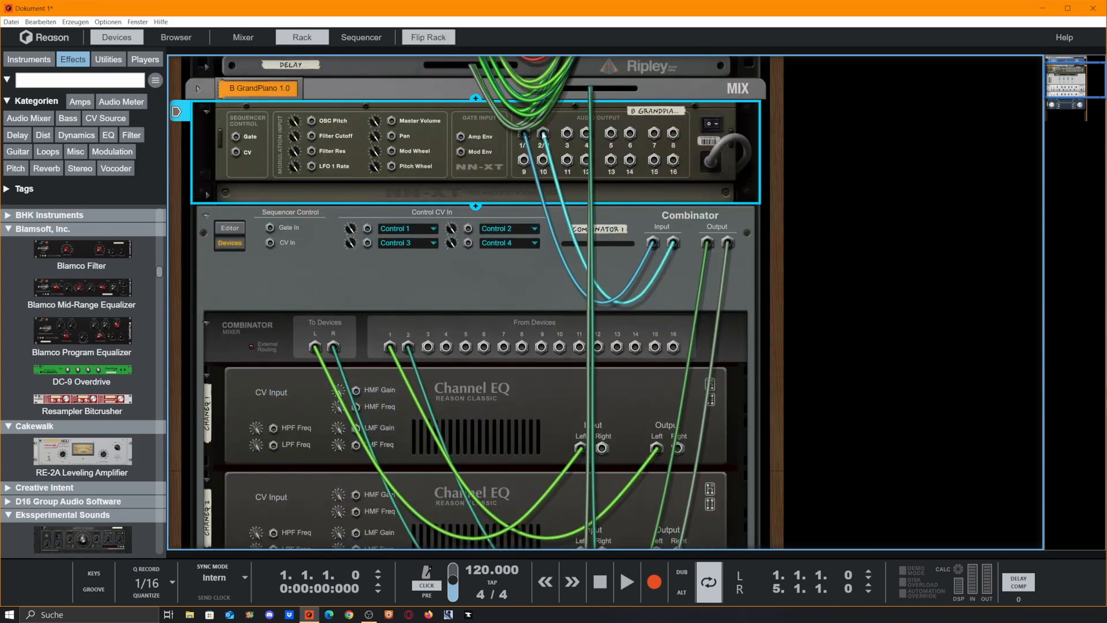
left_click_drag(543, 135, 957, 207)
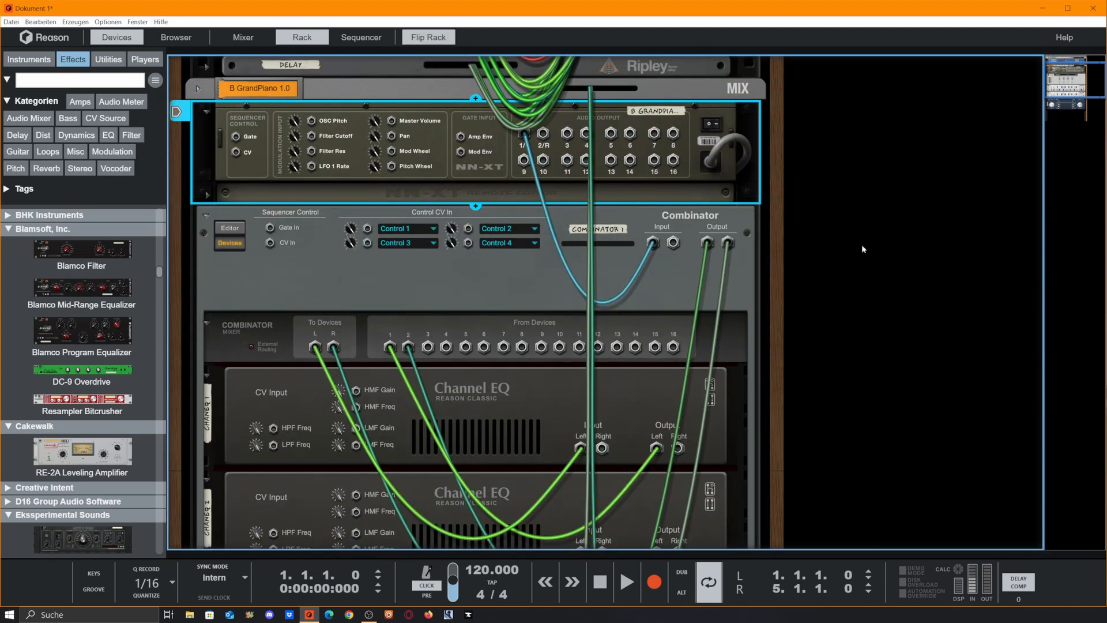
key("Tab")
scroll(580, 235, "down", 10)
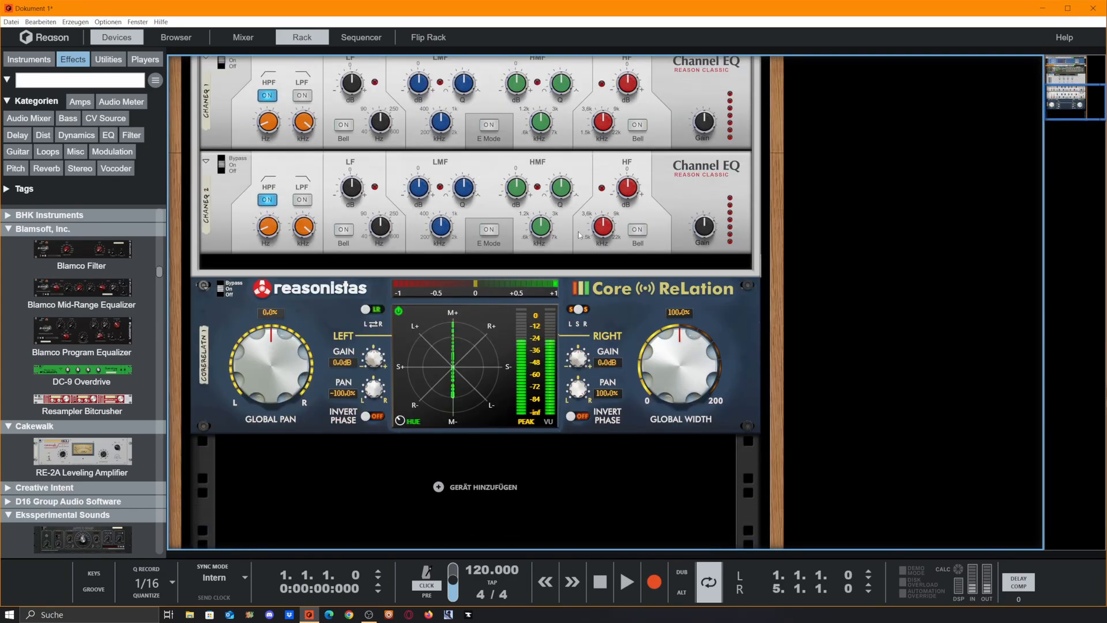
scroll(580, 235, "up", 5)
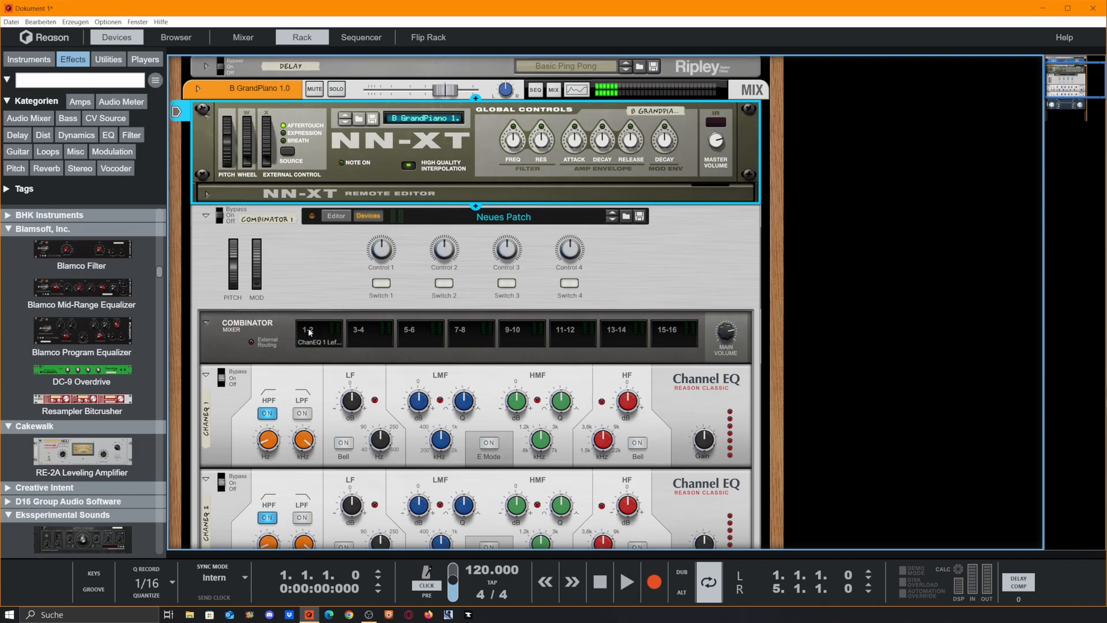
- Inspect the cable running from the NN-XT's left output to the Combinator's left input on the rear side
key("Tab")
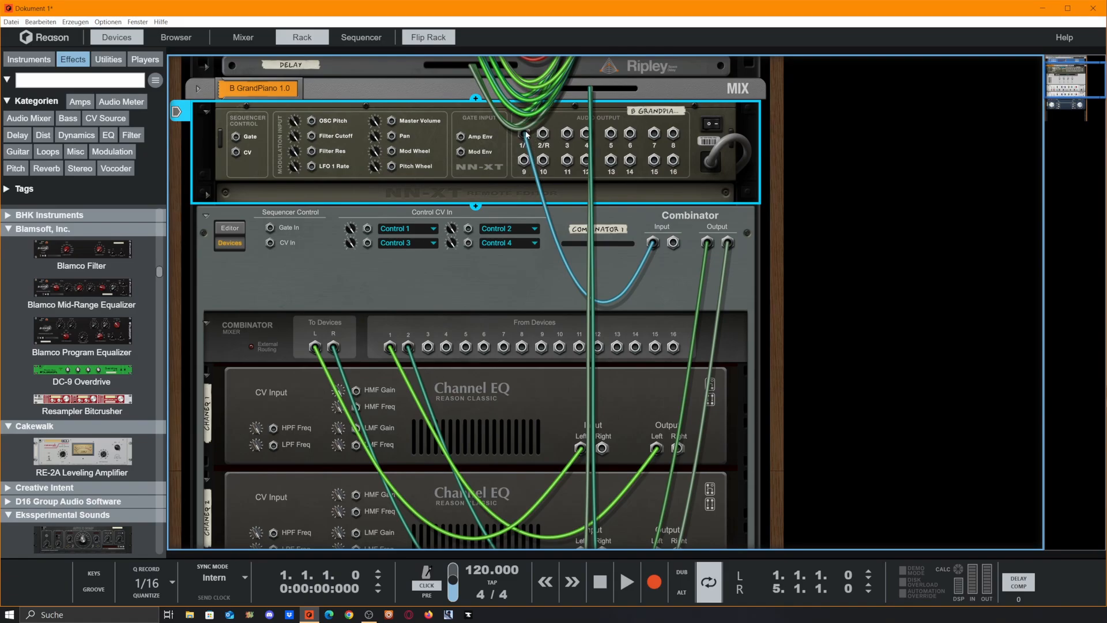
mouse_move(525, 134)
left_mouse_down()
mouse_move(662, 124)
mouse_move(525, 136)
left_mouse_up()
key("Tab")
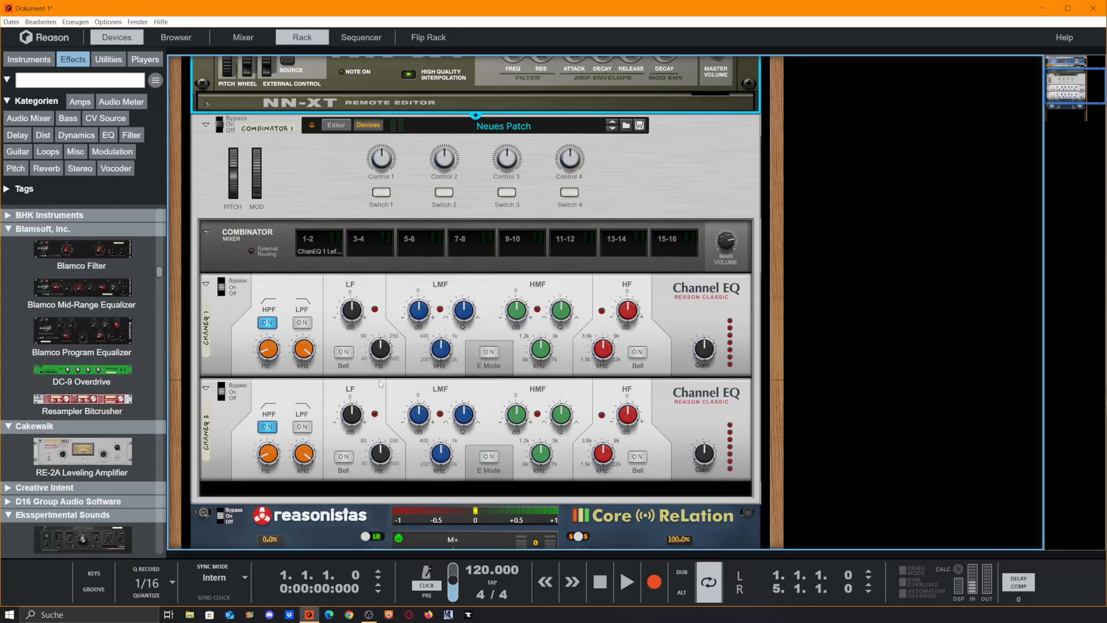
- Map the LF Gain of both Channel EQs to the Combinator's Control 1
left_click(384, 159)
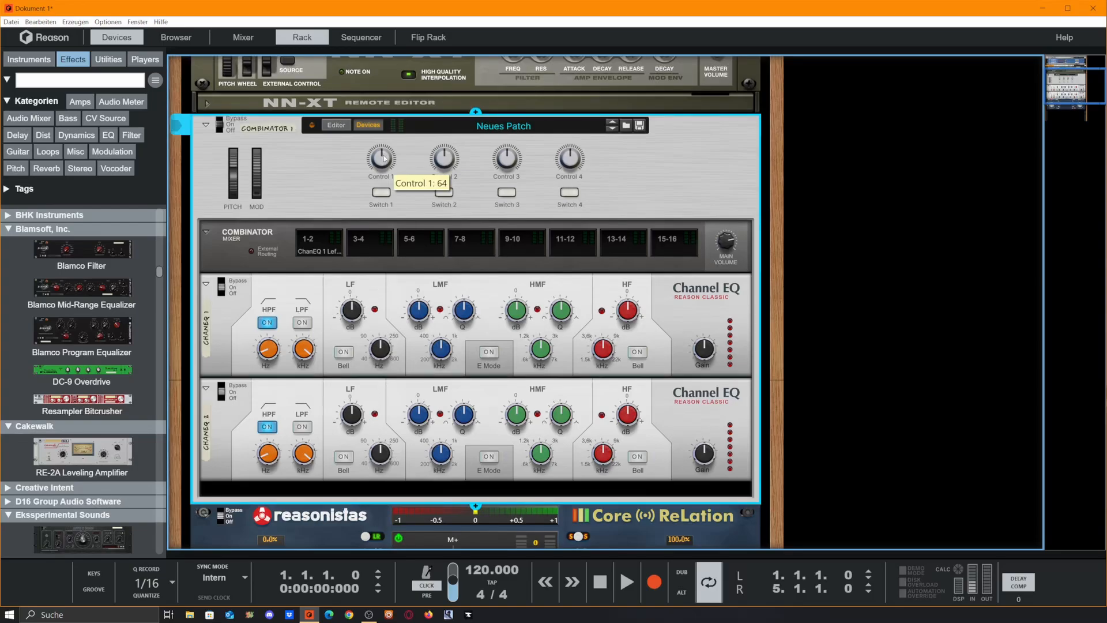
right_click(356, 316)
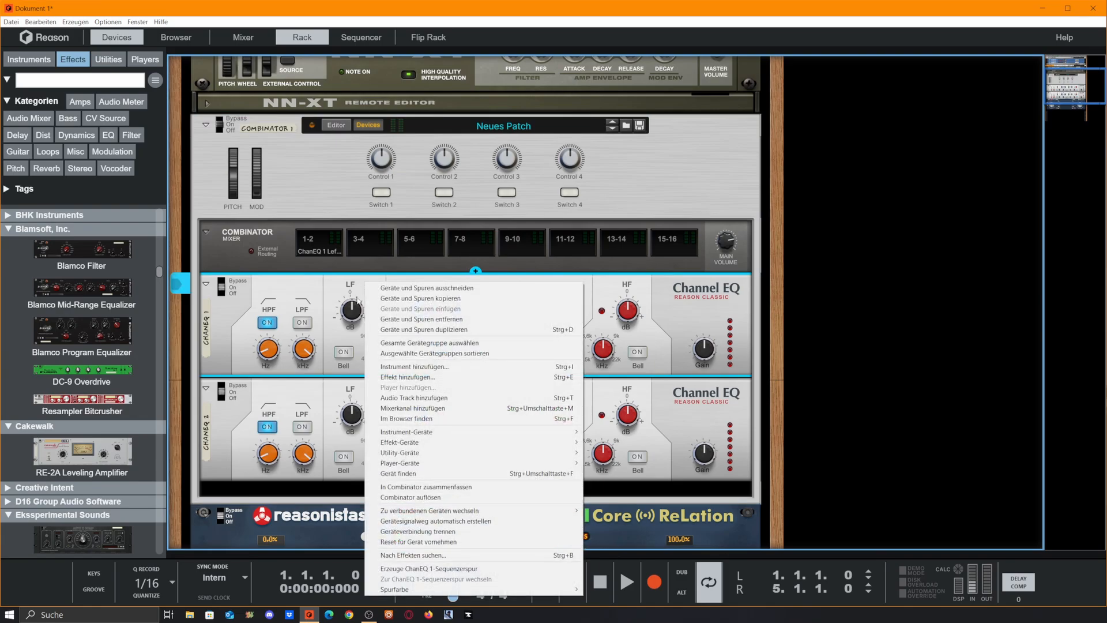
right_click(354, 312)
mouse_move(448, 339)
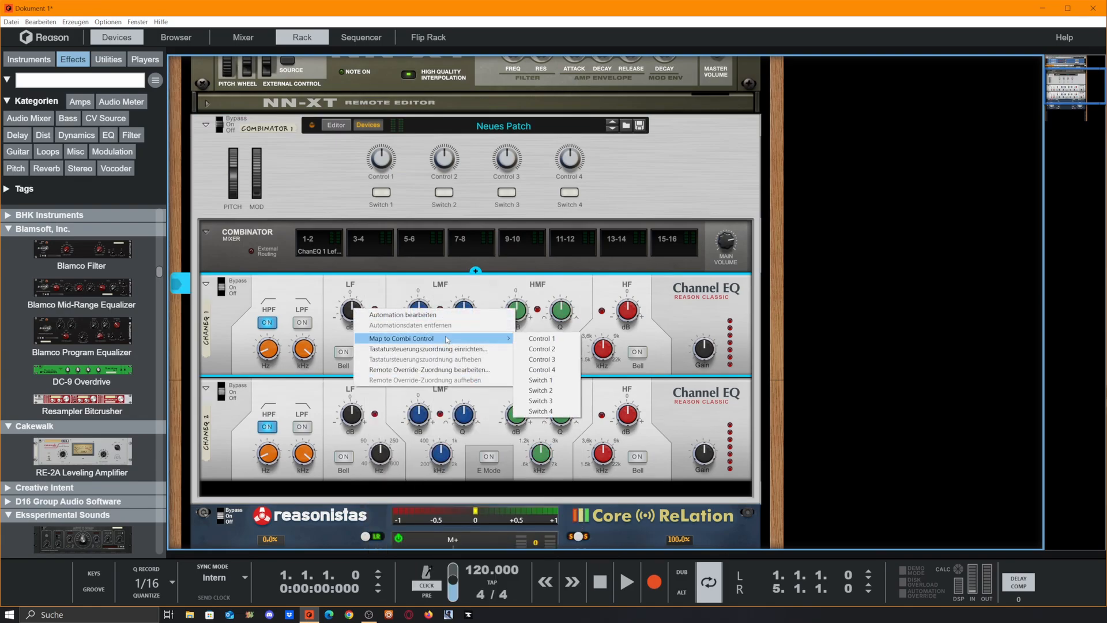
left_click(553, 340)
left_click(359, 427)
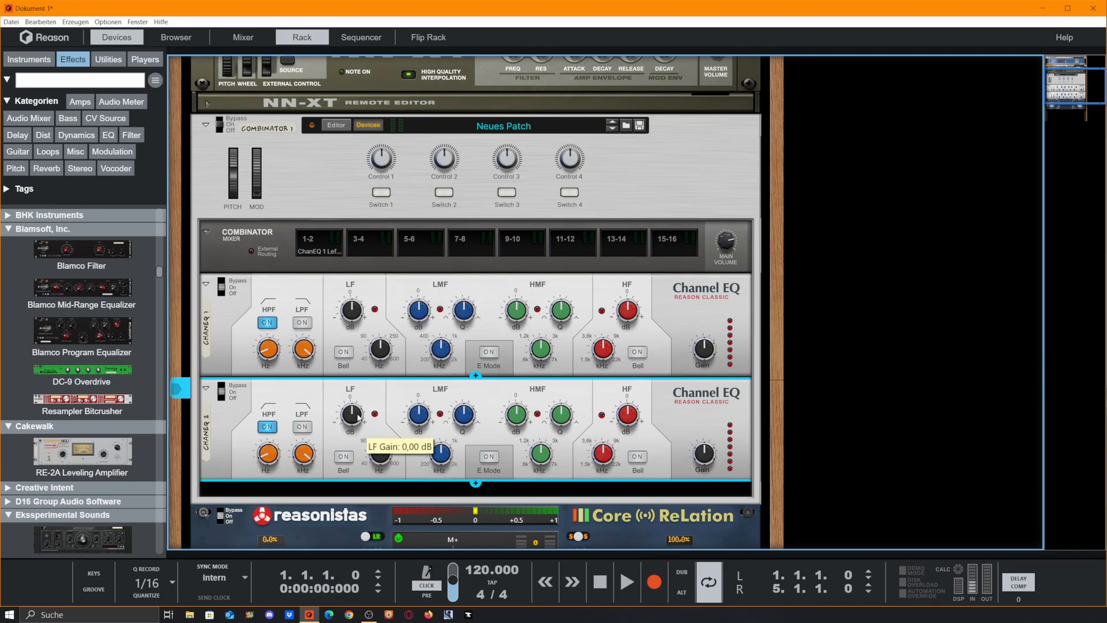
right_click(358, 427)
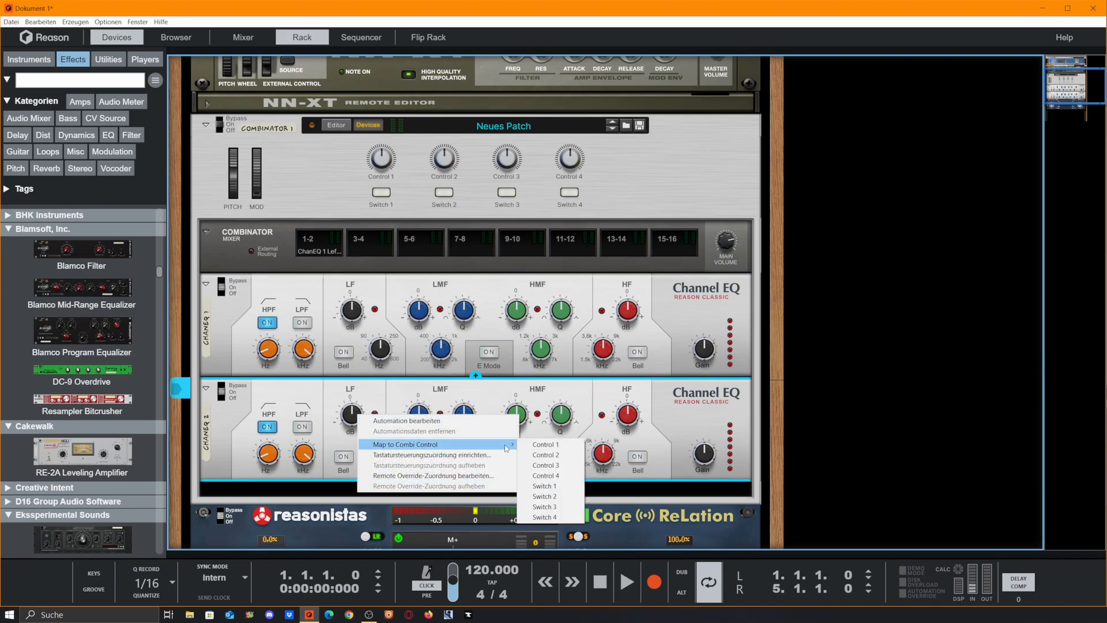
left_click(544, 444)
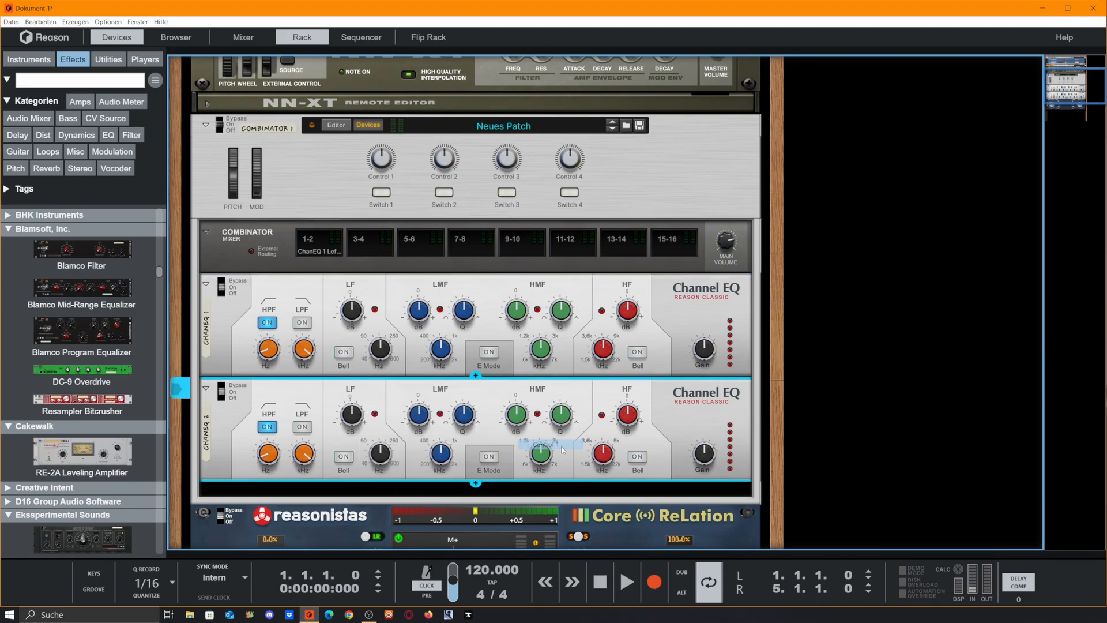
- Map the LMF Gain of both Channel EQs to the Combinator's Control 2
left_click(419, 316)
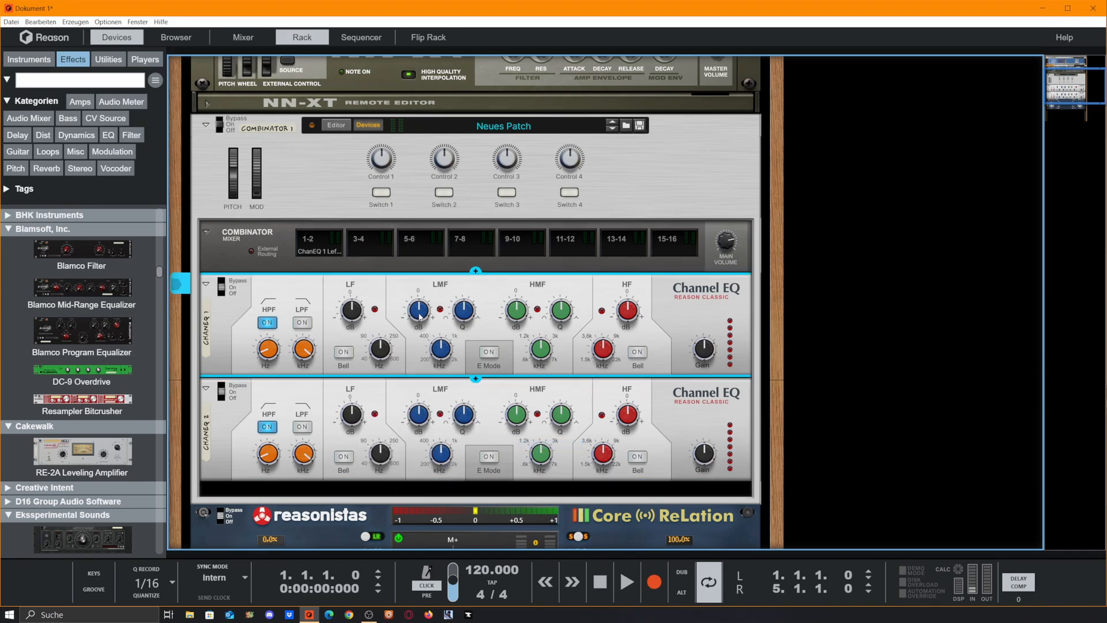
right_click(421, 317)
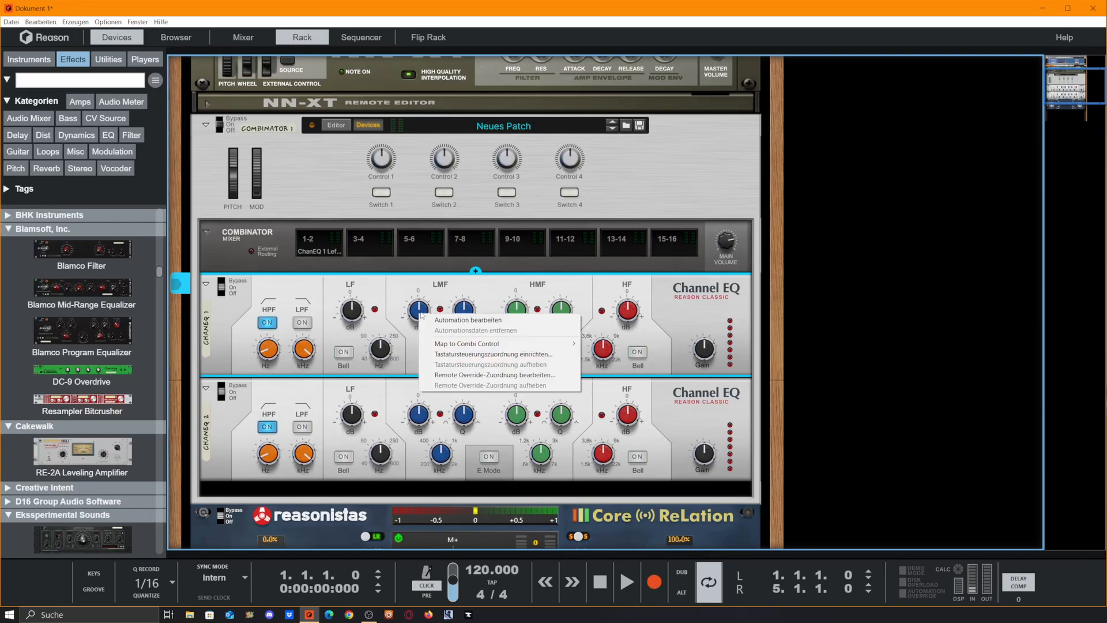
mouse_move(548, 344)
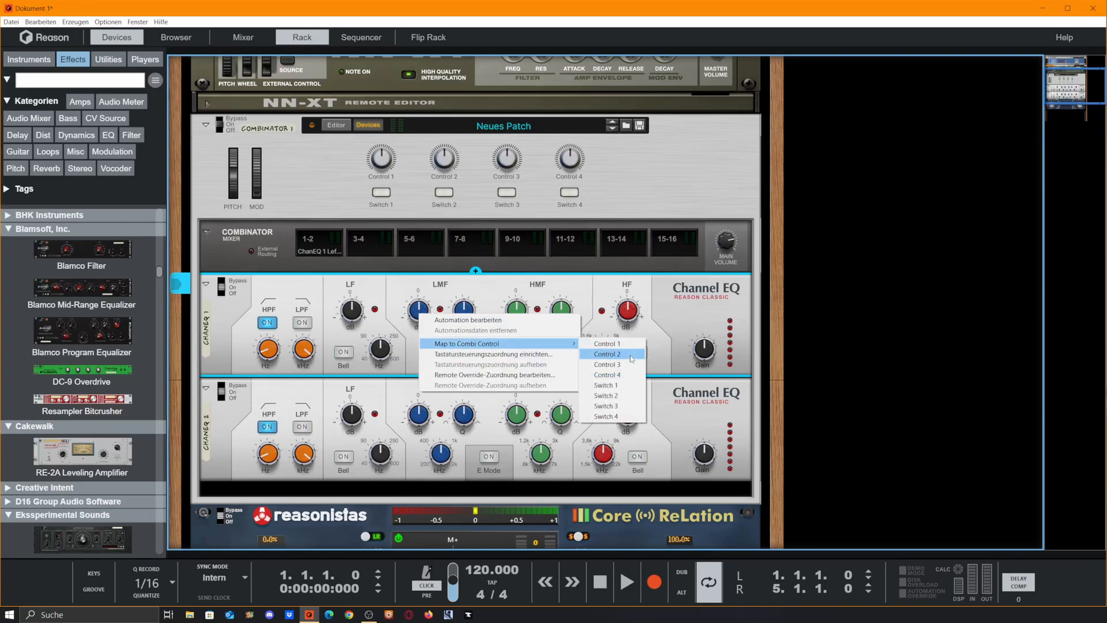
left_click(632, 359)
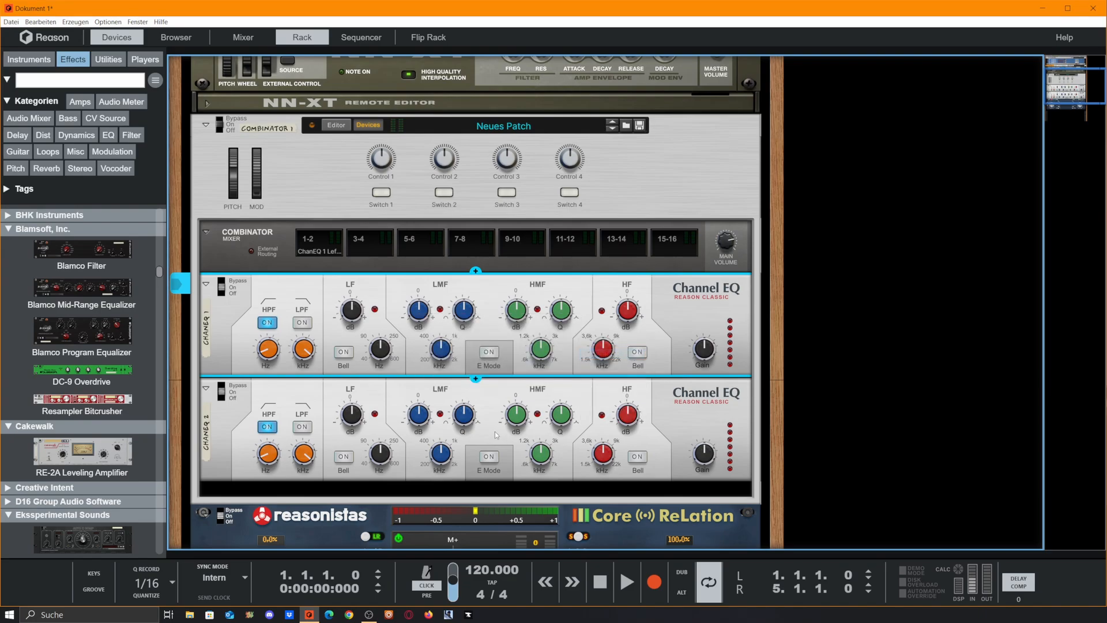
right_click(422, 421)
mouse_move(560, 452)
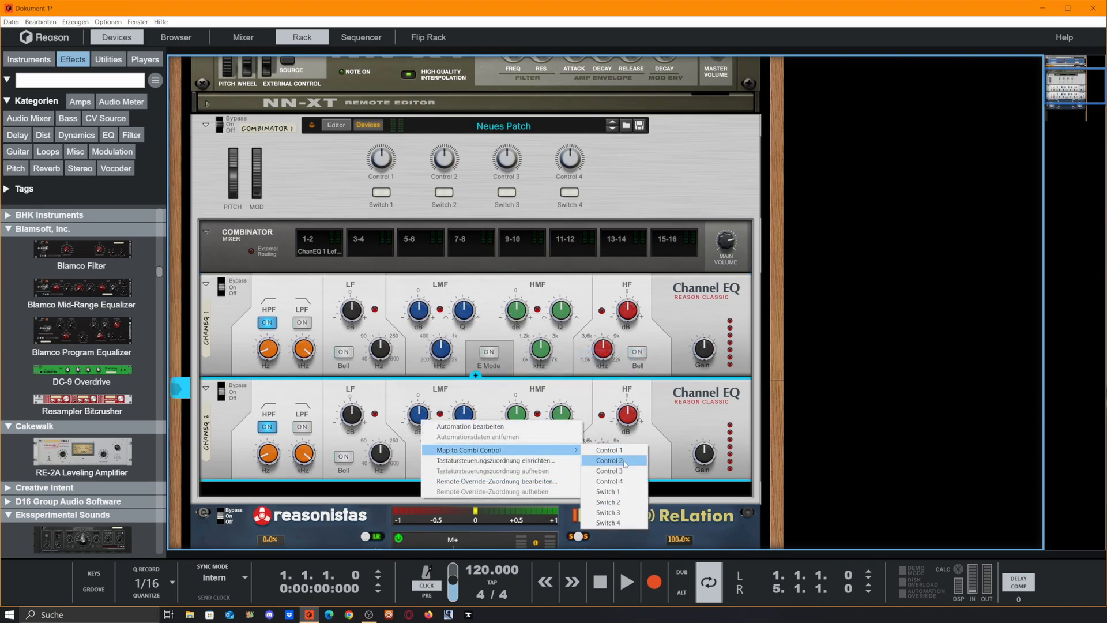
left_click(613, 460)
- Map the HMF Gain of both Channel EQs to the Combinator's Control 3
left_click(518, 316)
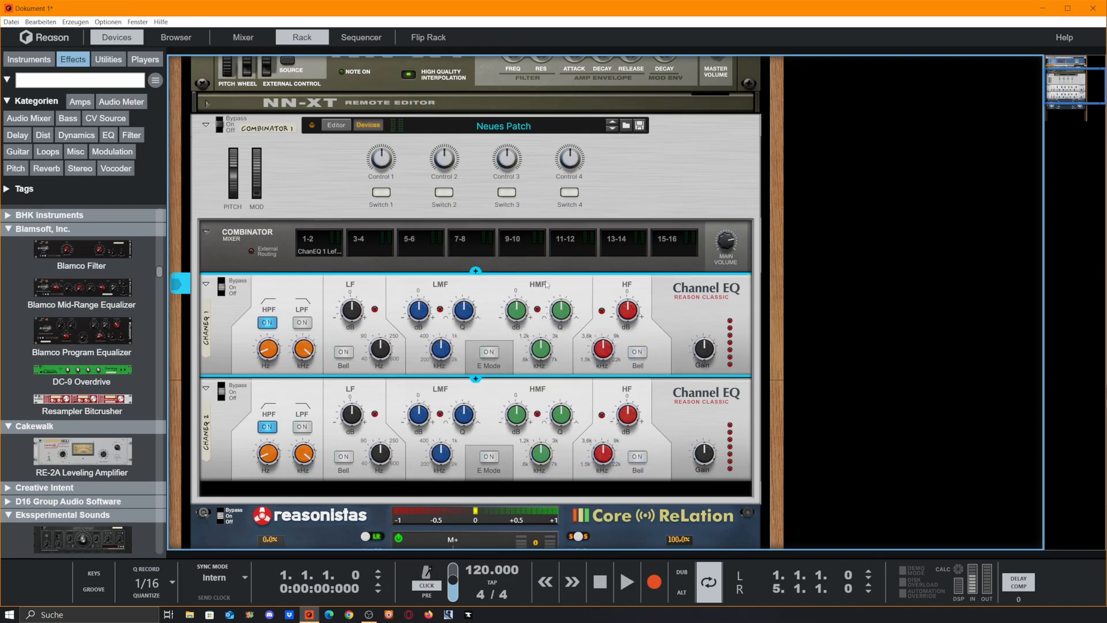
right_click(516, 315)
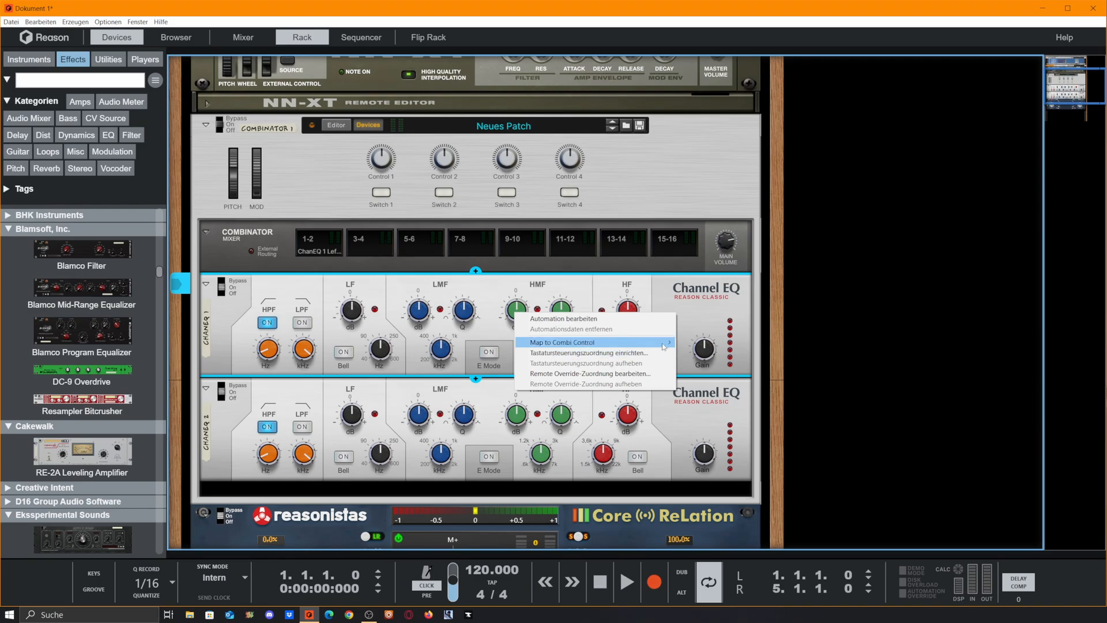
mouse_move(661, 344)
left_click(705, 363)
left_click(505, 420)
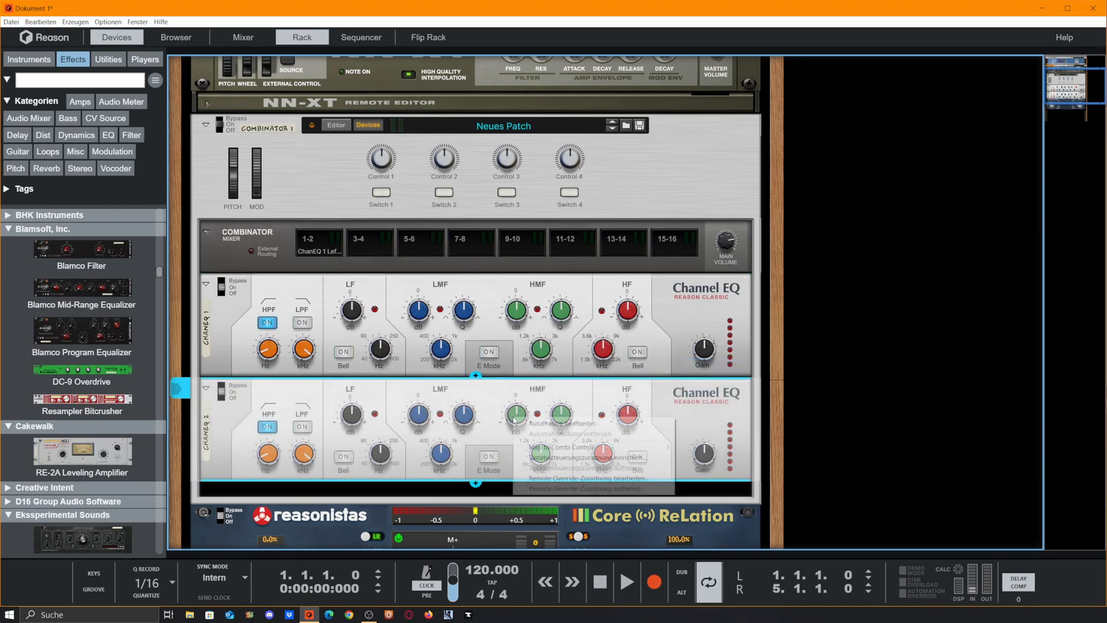
right_click(515, 417)
mouse_move(577, 447)
left_click(711, 469)
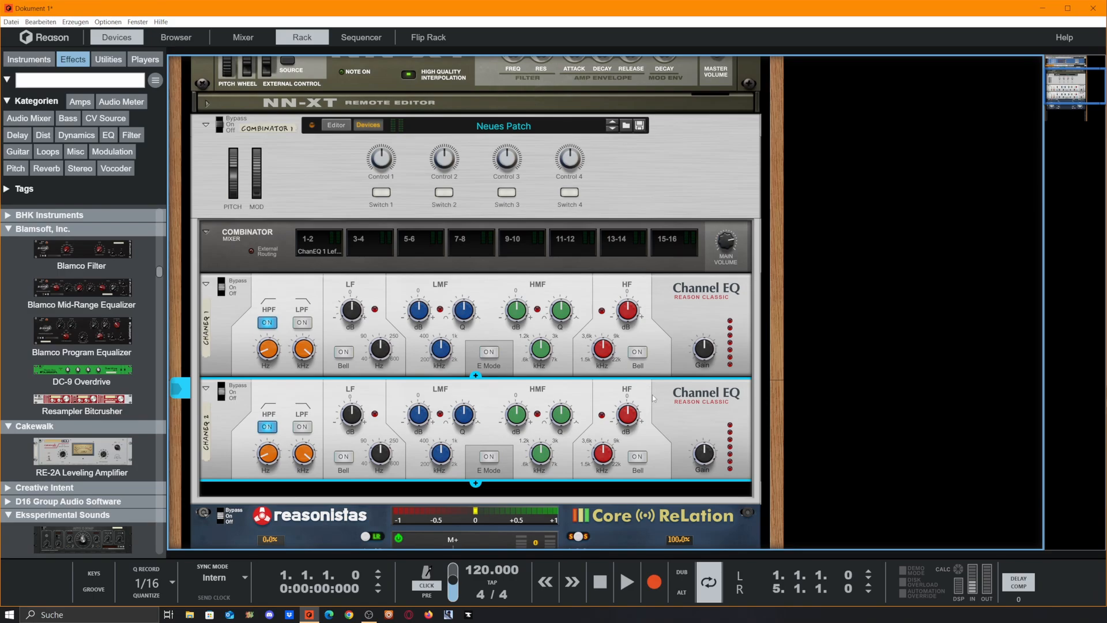
- Map the HF Gain of both Channel EQs to the Combinator's Control 4
right_click(628, 312)
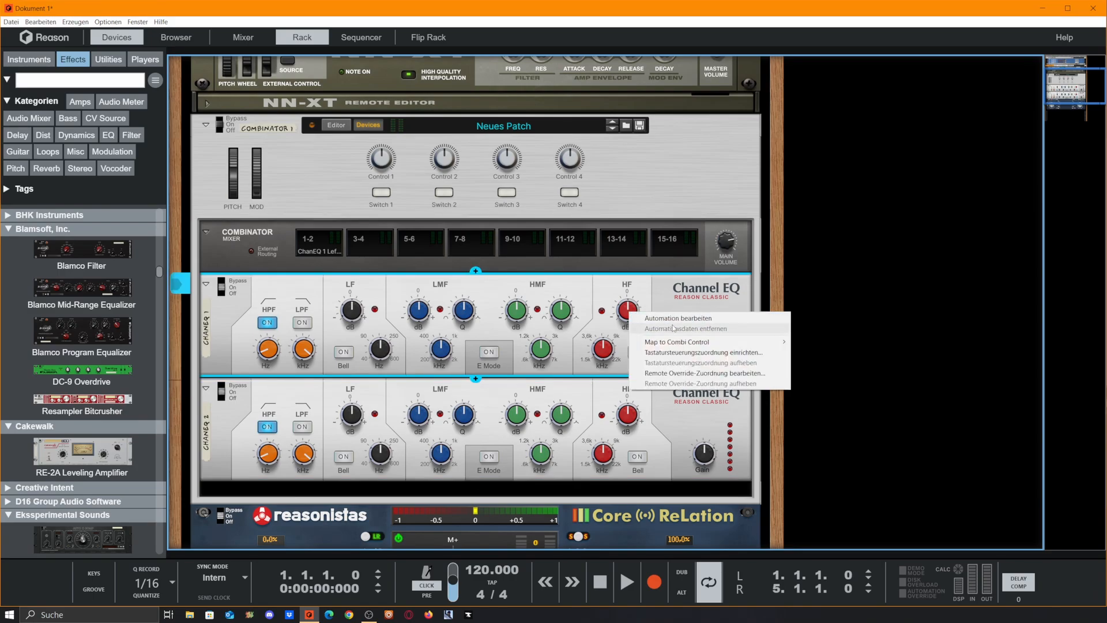
mouse_move(736, 346)
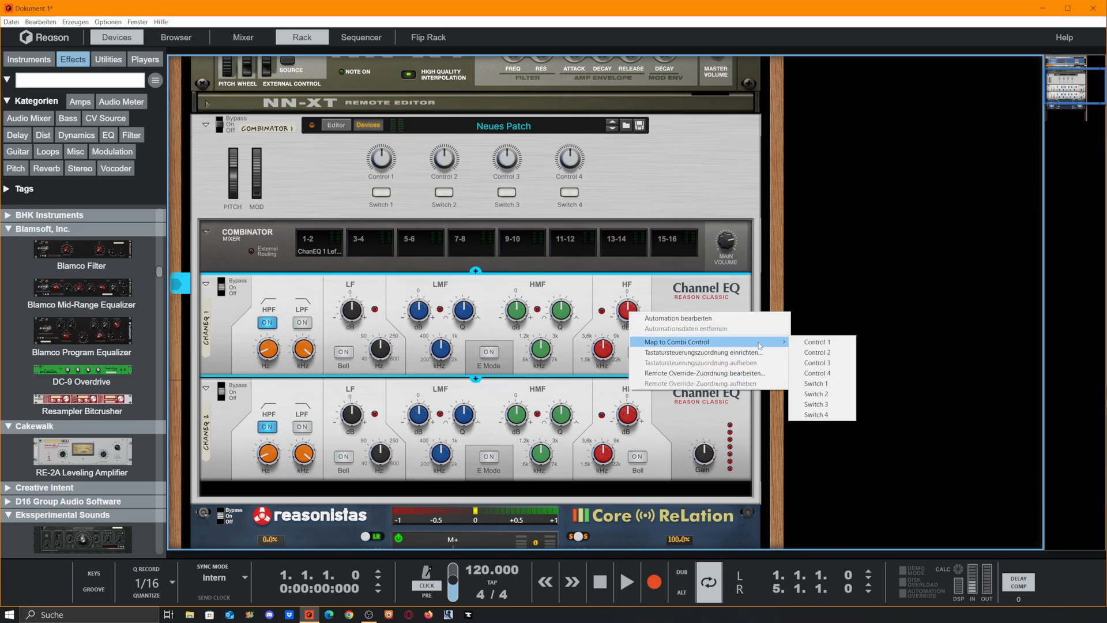
left_click(836, 373)
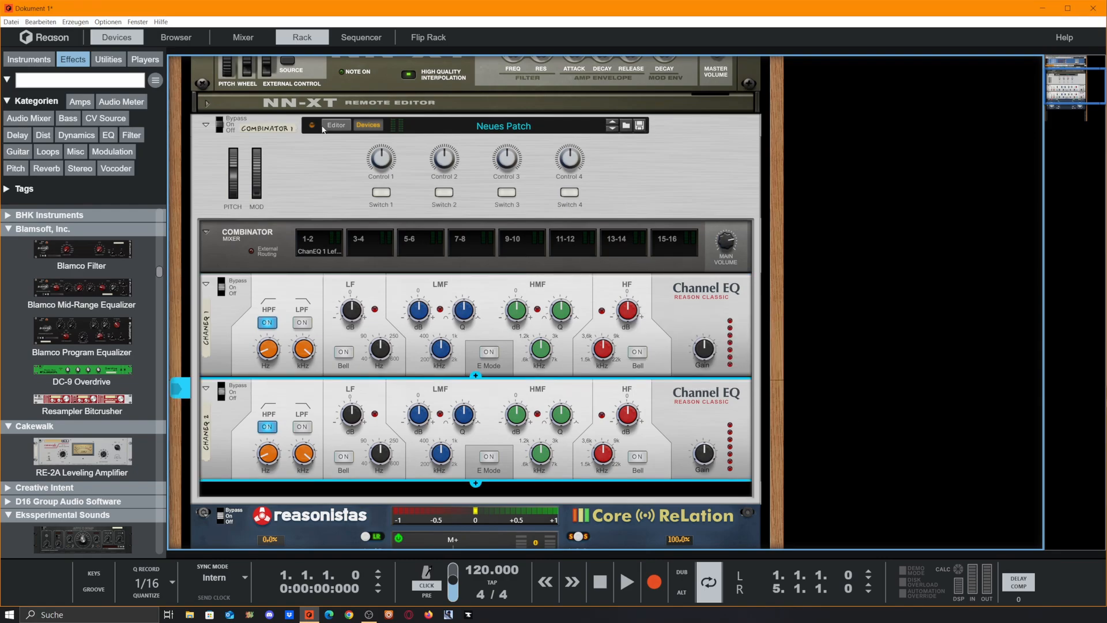
- Invert all four gain mappings of ChanEQ 2 in the Combinator editor to Min 20 dB and Max -20 dB, then close the editor
left_click(335, 126)
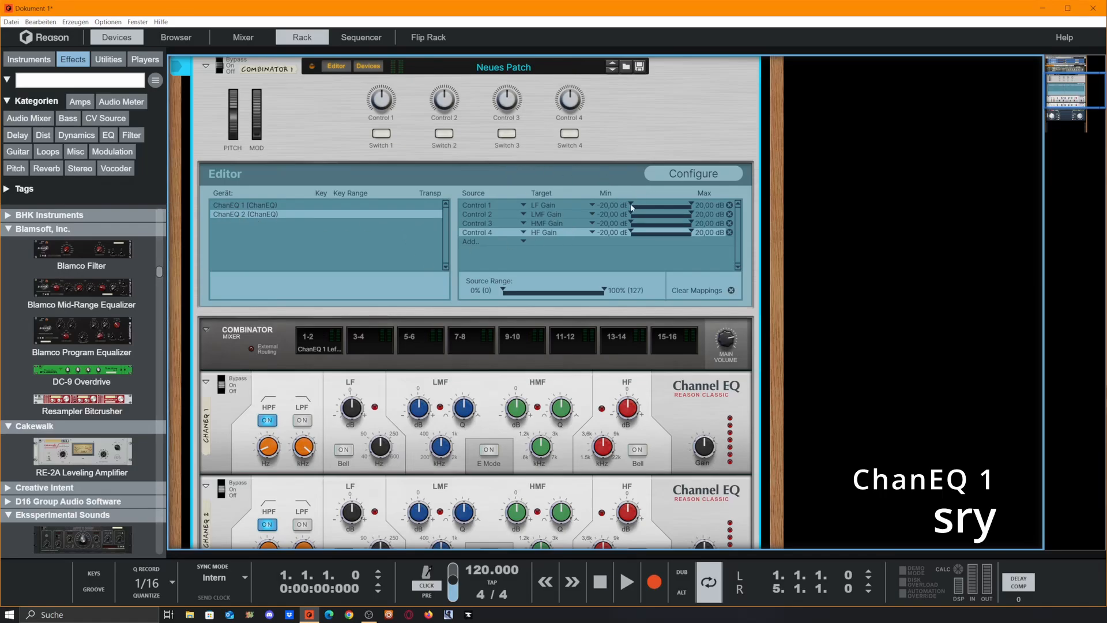
left_click_drag(632, 205, 708, 208)
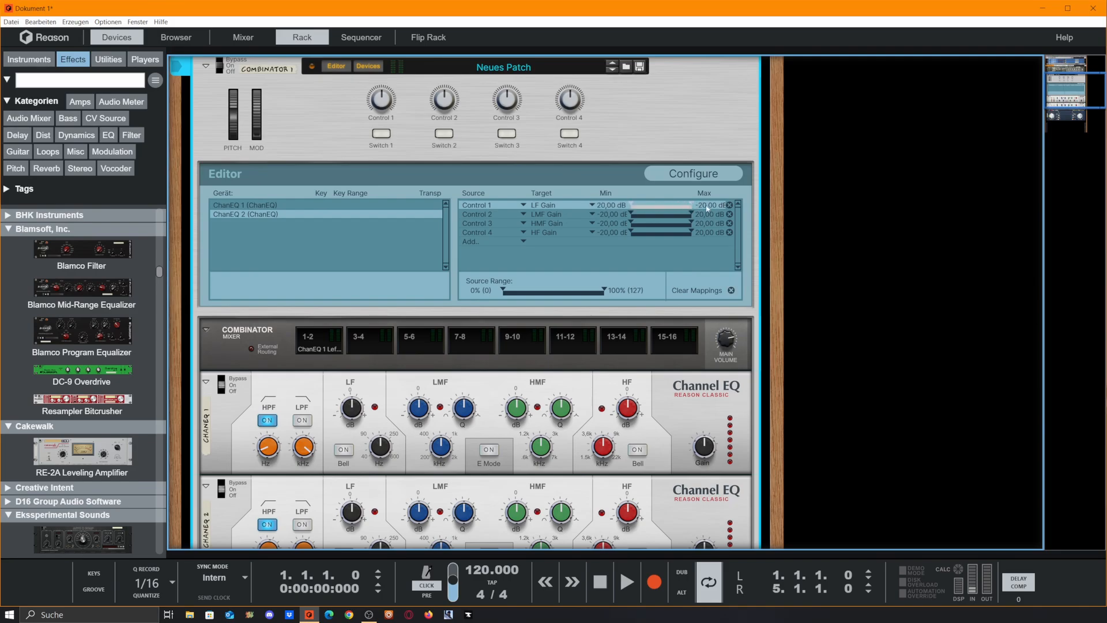
left_click(670, 216)
left_click_drag(633, 216, 692, 234)
left_click(632, 225)
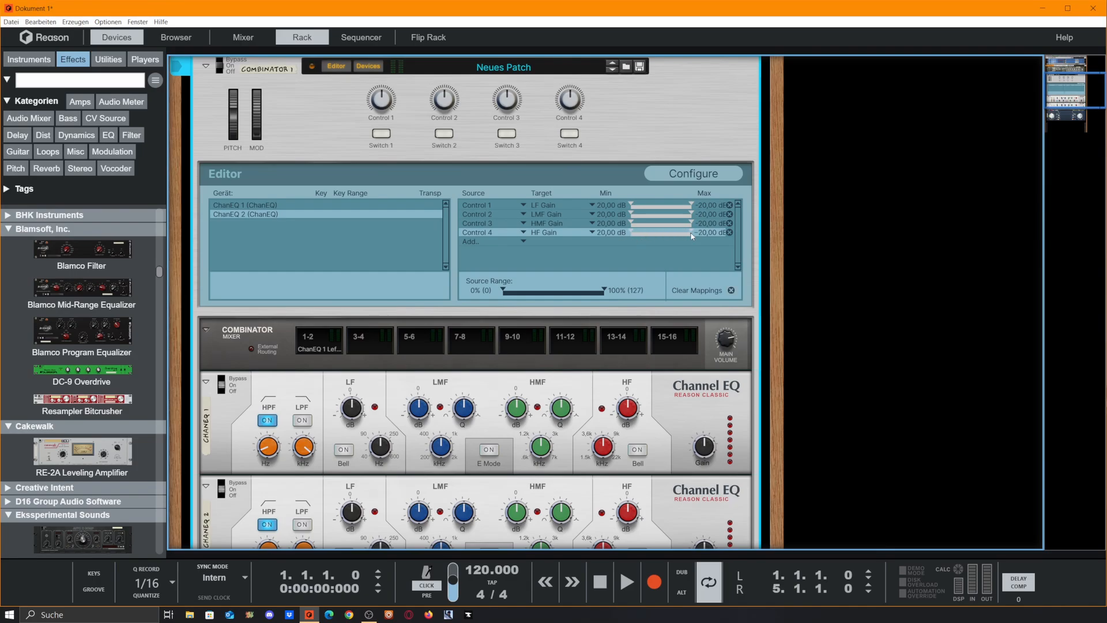
left_click(335, 66)
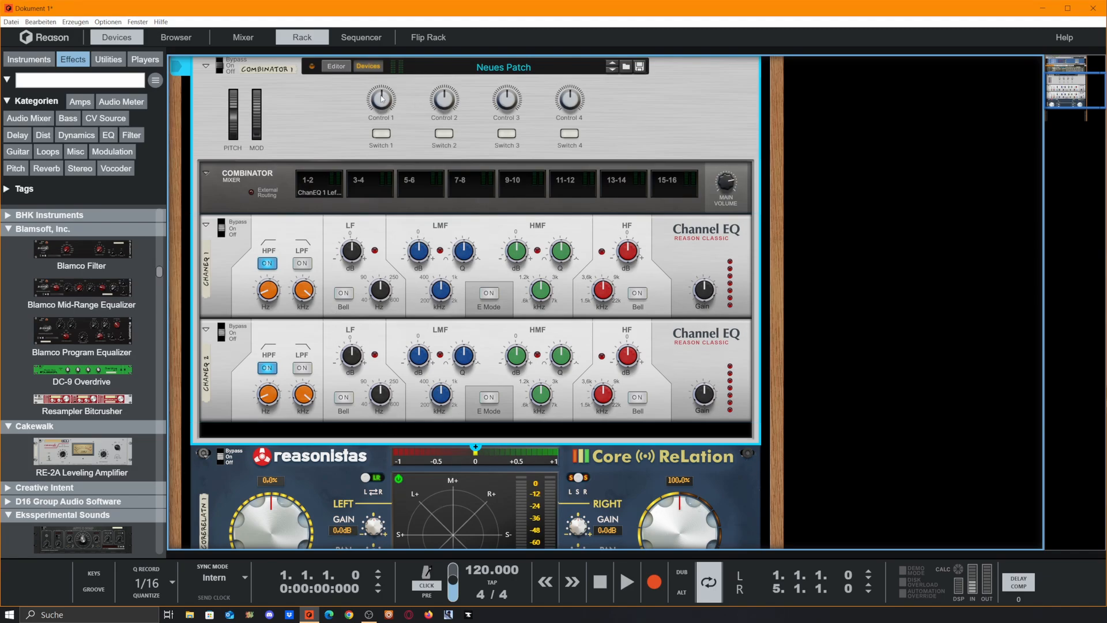
- Turn up the Combinator's Controls 1, 2 and 3 by different amounts and turn Control 4 all the way down
left_click_drag(376, 111, 444, 62)
left_click_drag(501, 104, 511, 56)
left_click_drag(568, 109, 558, 197)
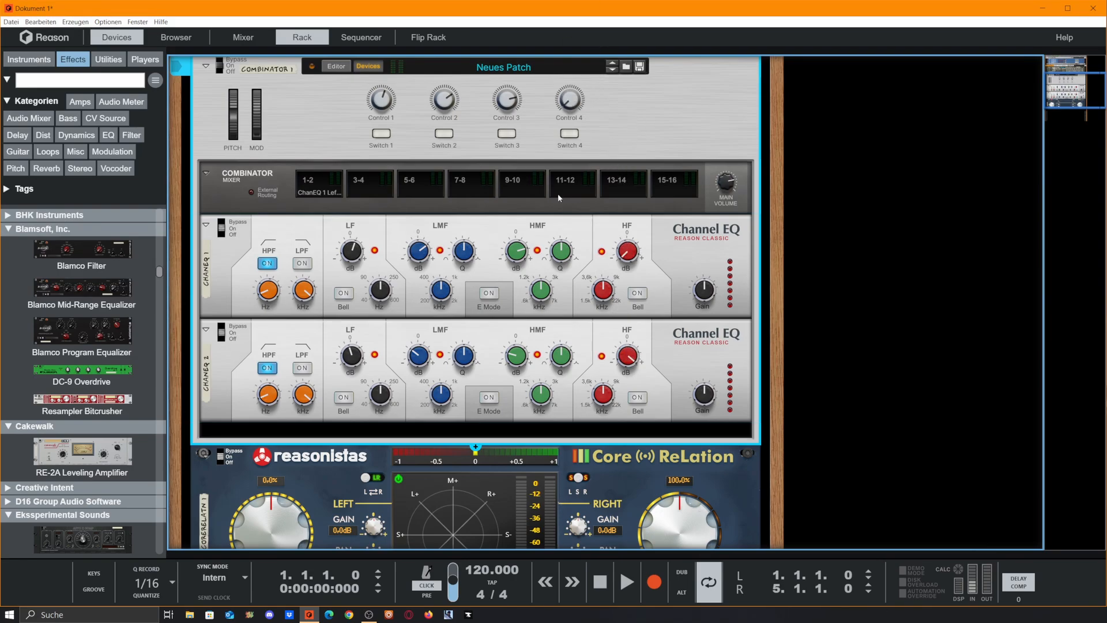
- Reset the Combinator's Controls 4, 3, 2 and 1 to their default value of 0
left_click(574, 106, "ctrl")
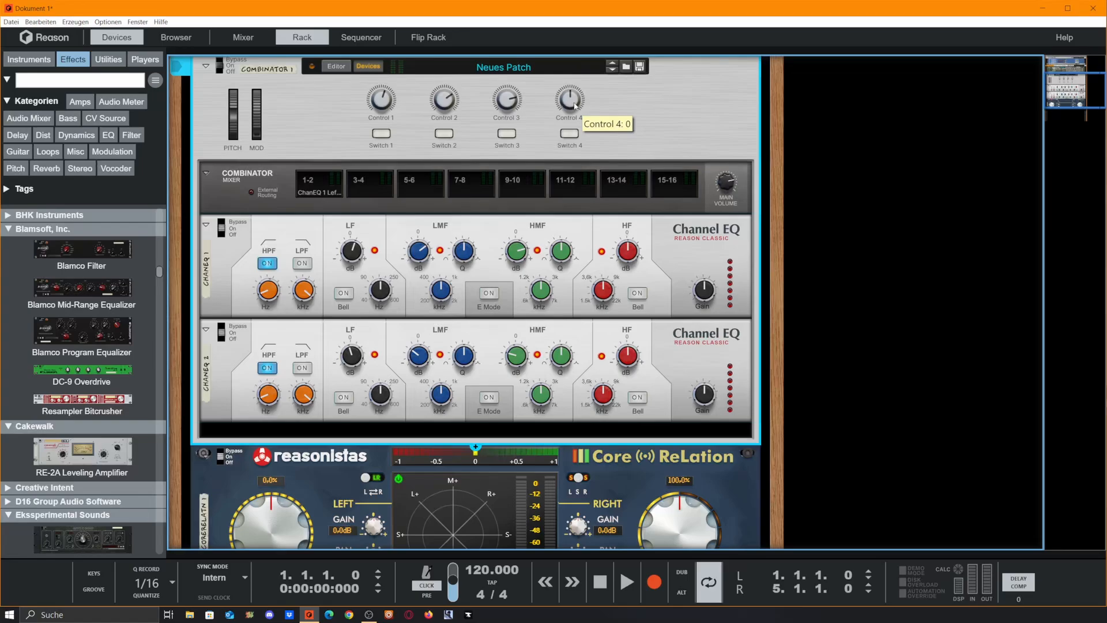
left_click(509, 105, "ctrl")
left_click(443, 104, "ctrl")
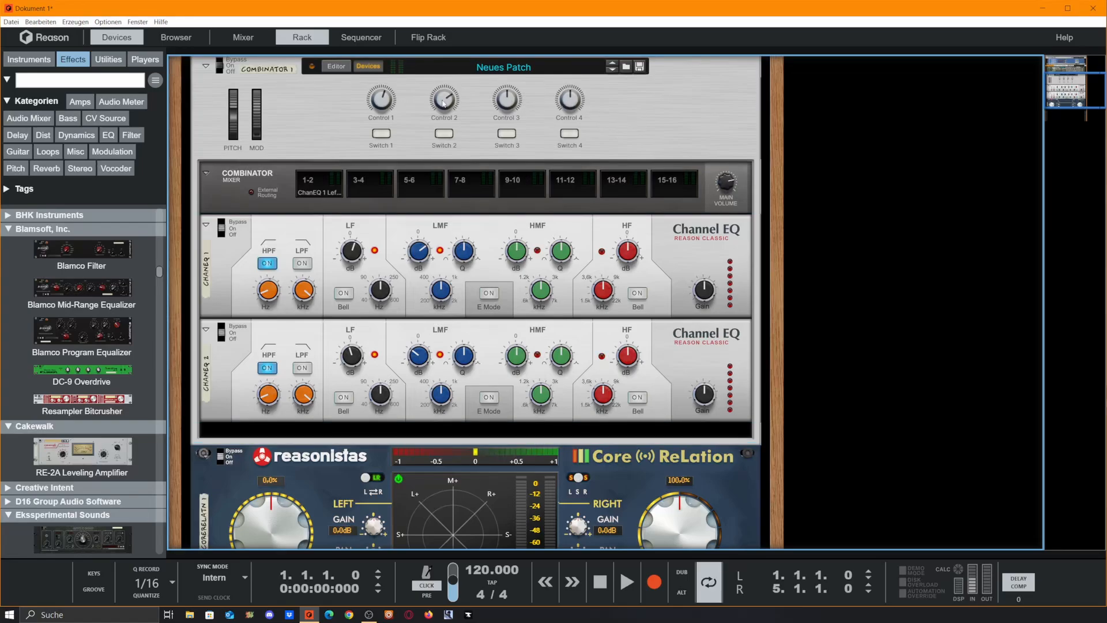
left_click(378, 104, "ctrl")
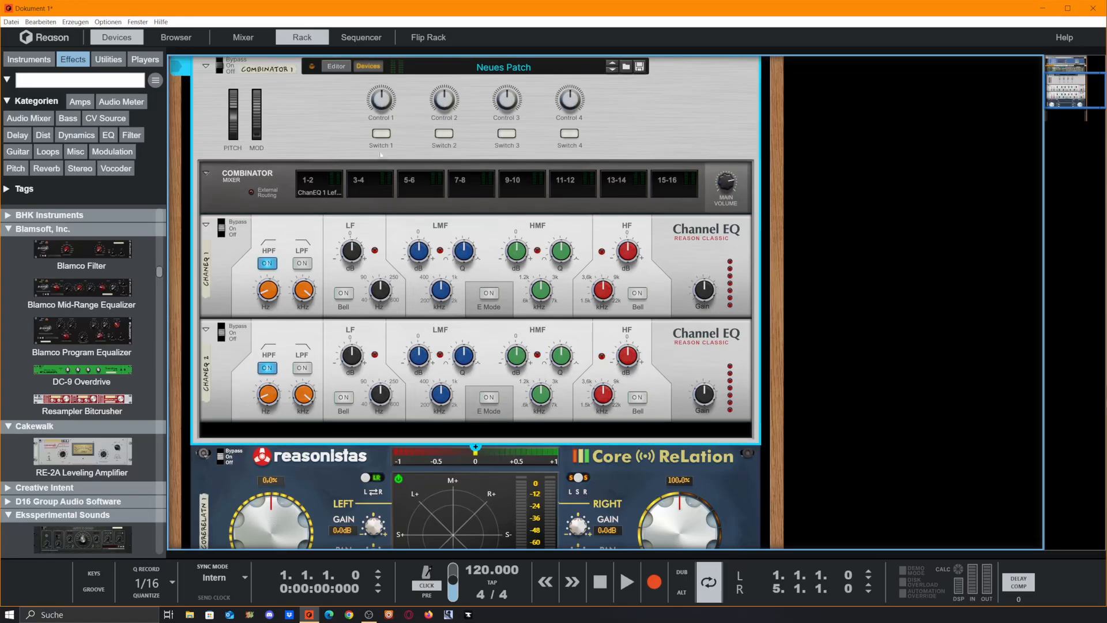
- Open the Combinator editor's panel configuration and delete Switches 1 to 4 from the front panel
left_click(336, 66)
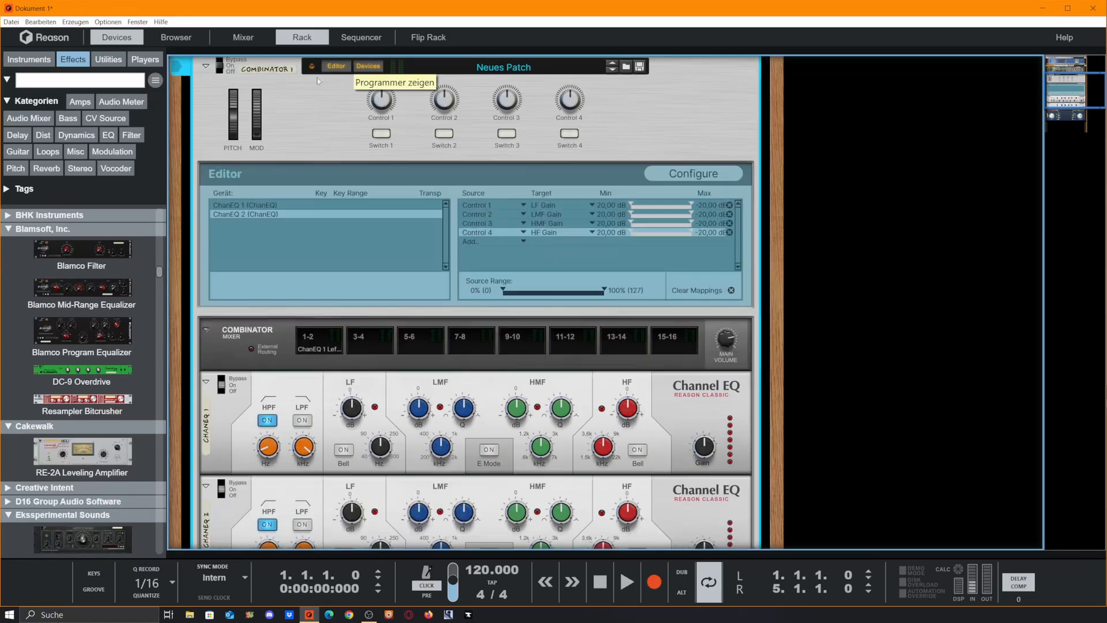
left_click(693, 174)
left_click(384, 142)
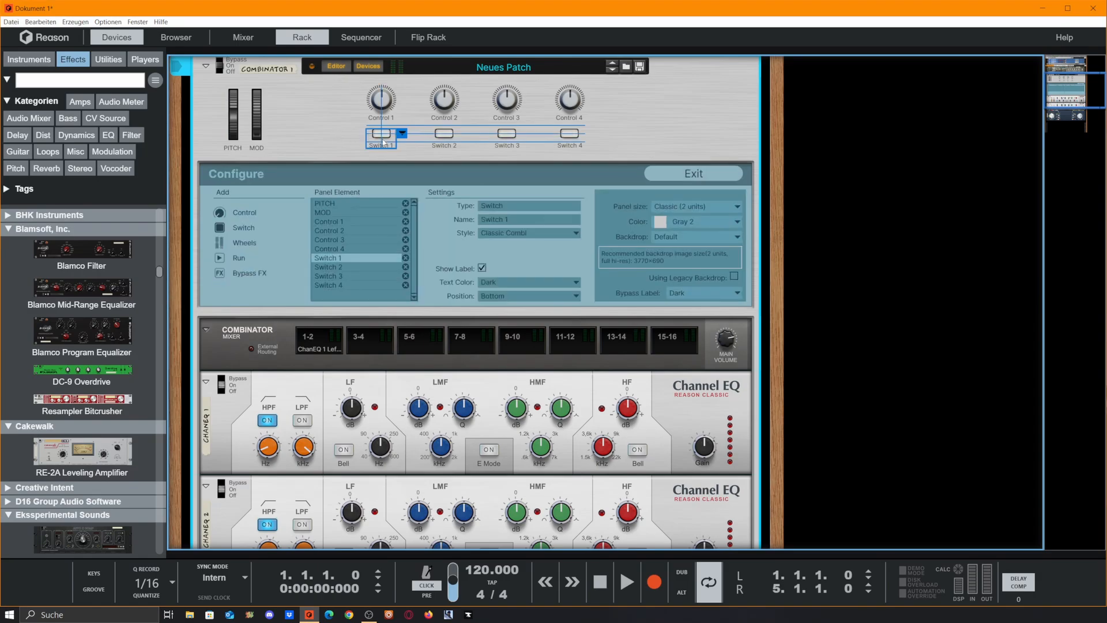
key("Delete")
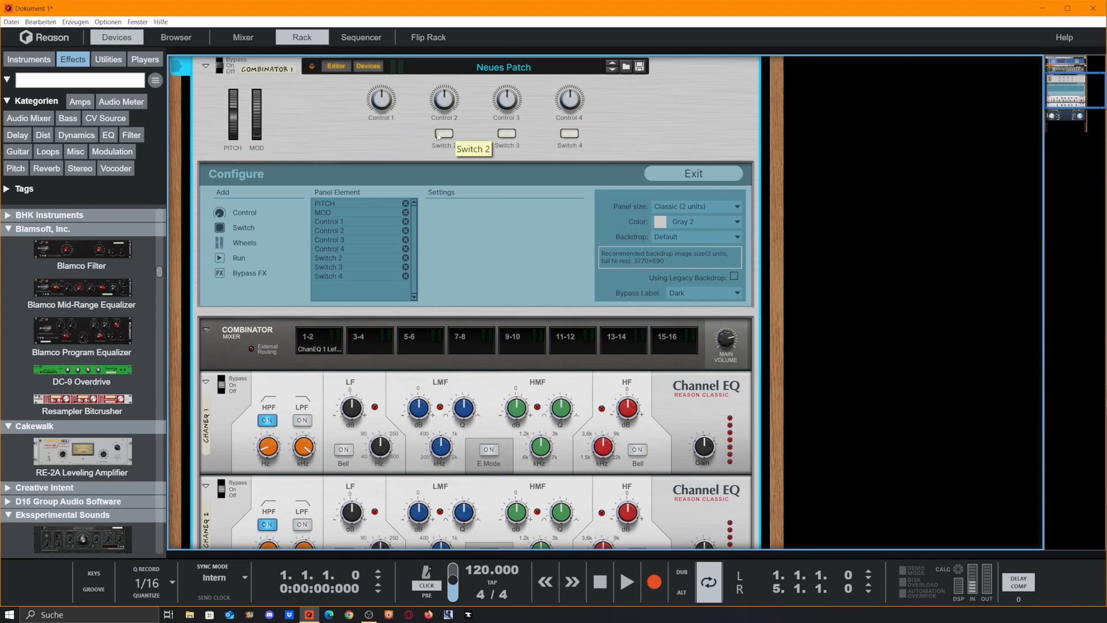
left_click(446, 142)
key("Delete")
left_click(510, 141)
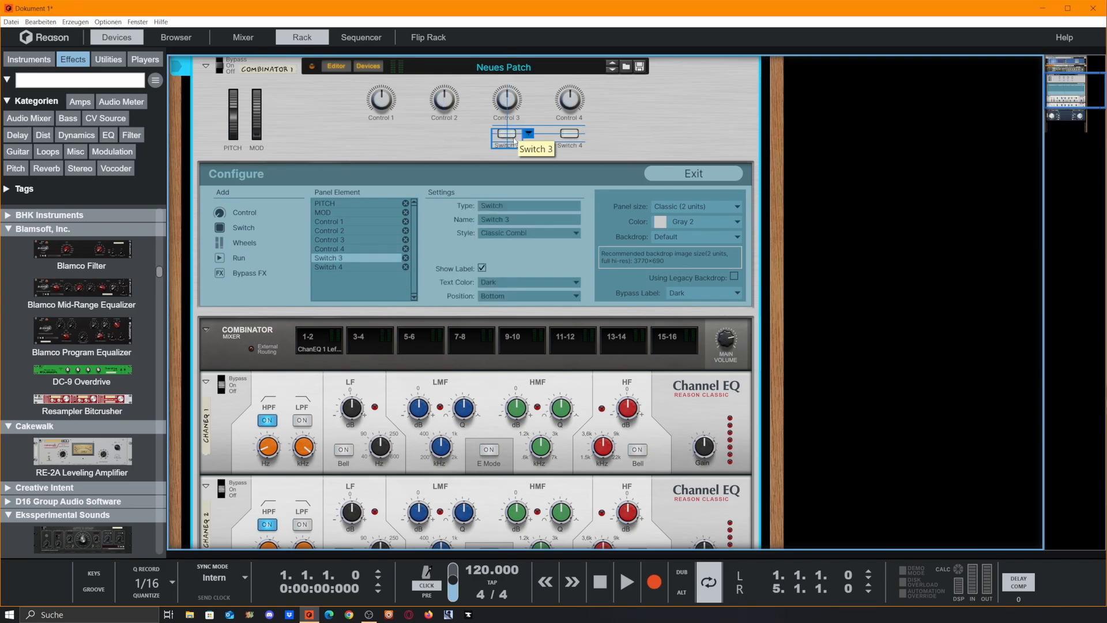
key("Delete")
left_click(569, 134)
key("Delete")
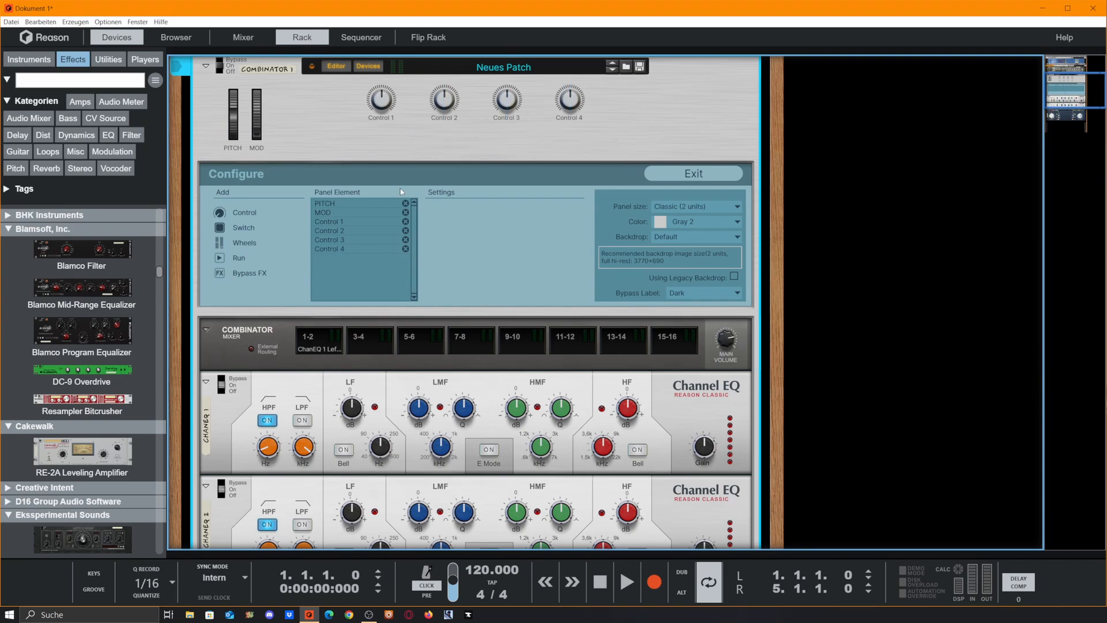
- Delete the PITCH and MOD wheels from the Combinator's front panel
left_click(235, 117)
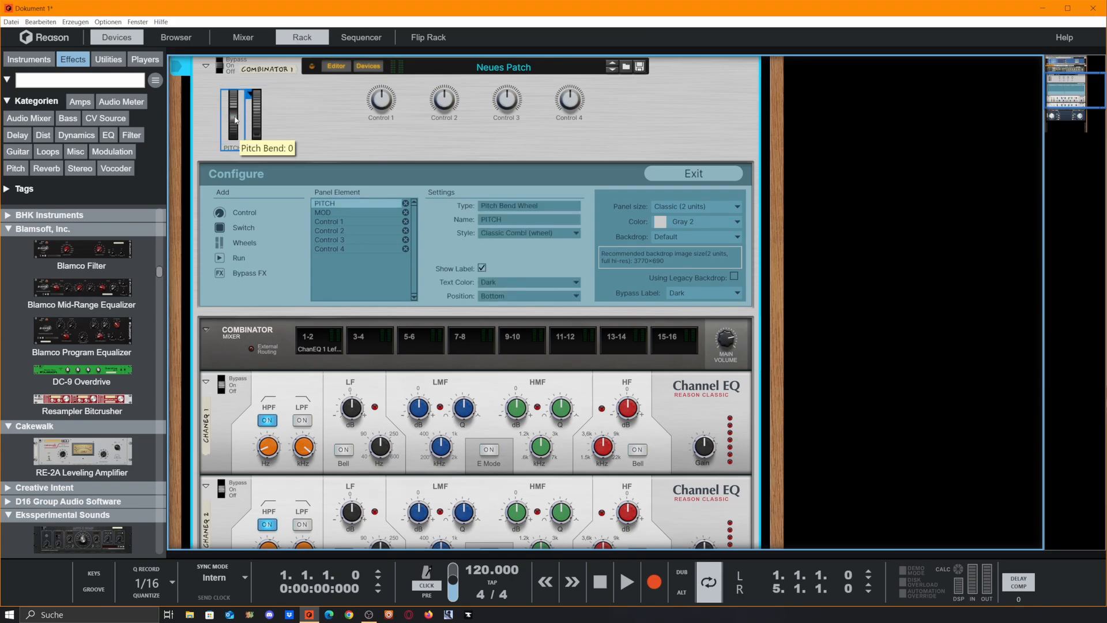
key("Delete")
left_click(256, 117)
key("Delete")
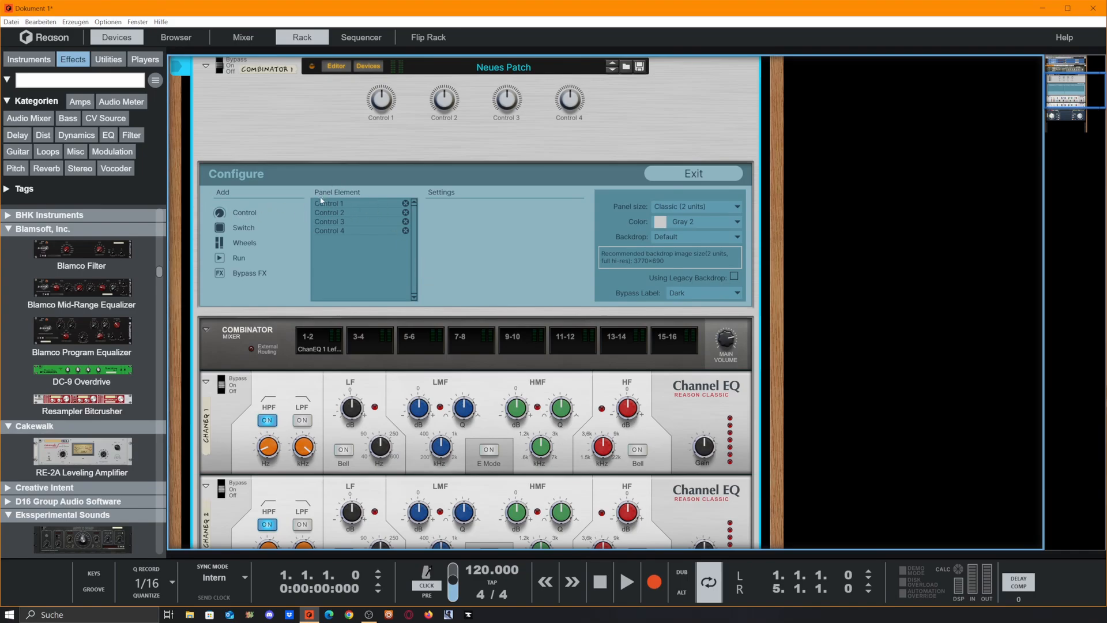
- Add four new controls to the Combinator panel, aligned in a row directly beneath Controls 1 to 4
left_click(219, 213)
left_click_drag(212, 95, 382, 138)
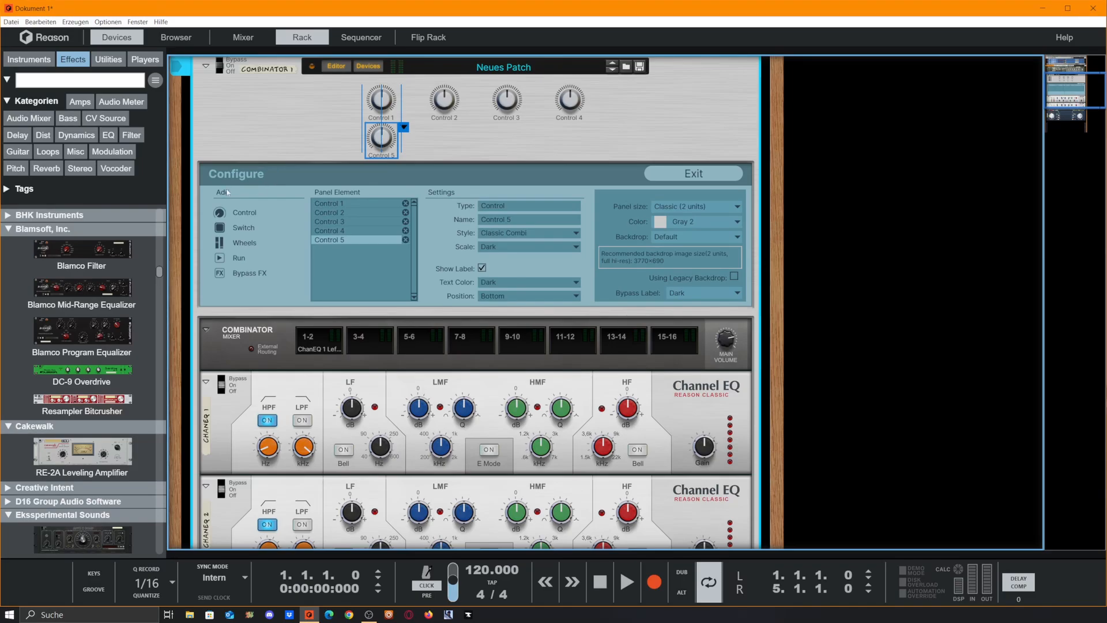
left_click(219, 213)
left_click_drag(207, 105, 437, 145)
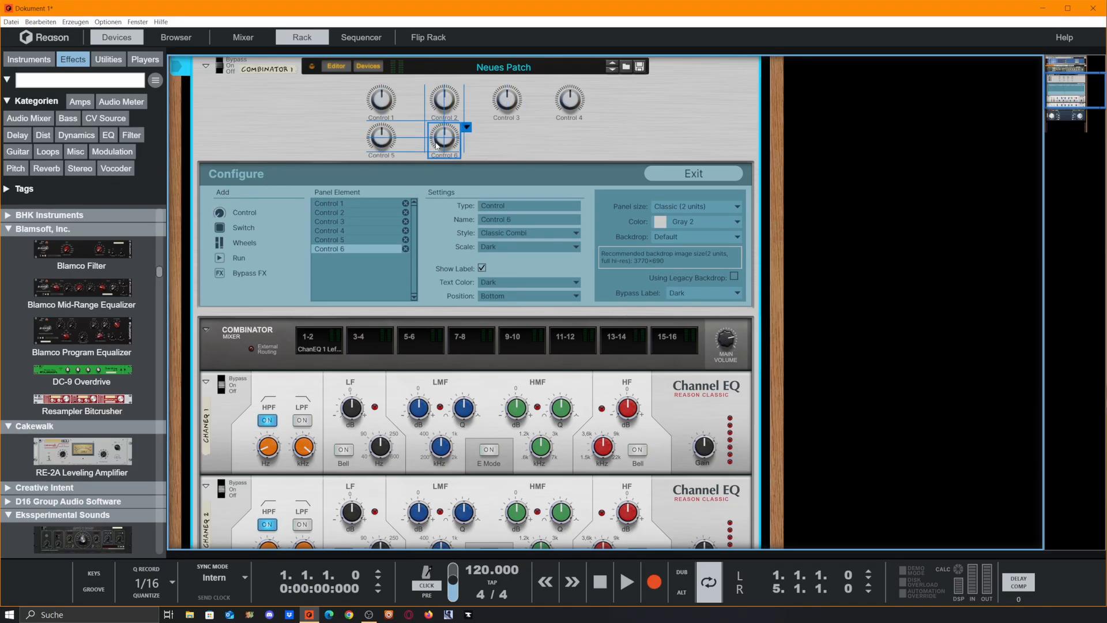
left_click(219, 213)
left_click_drag(215, 98, 507, 142)
left_click(564, 146)
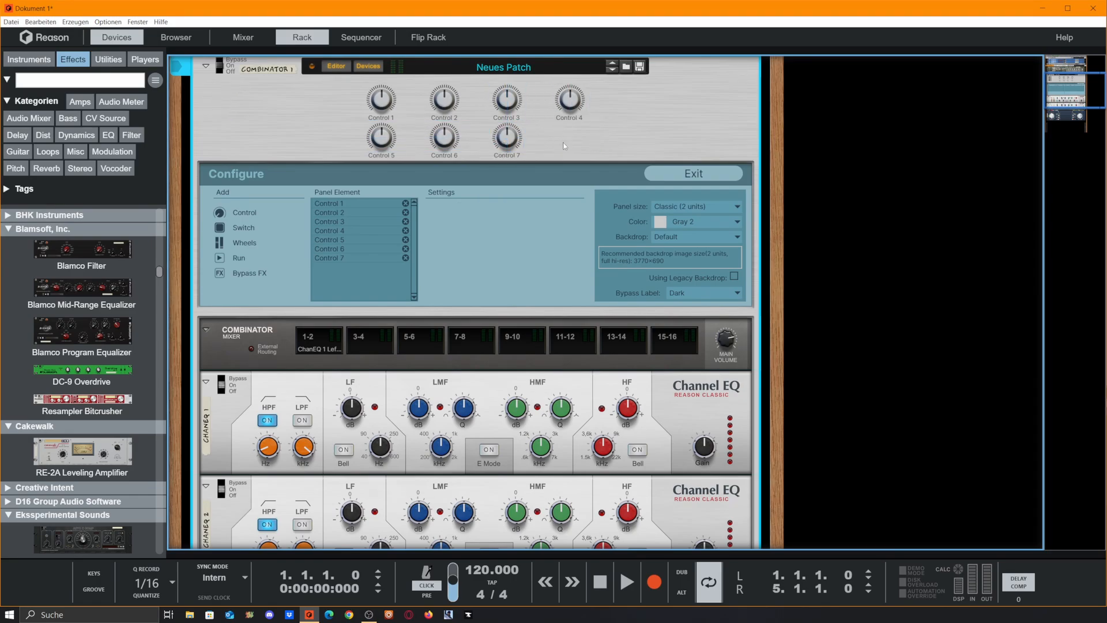
left_click(220, 212)
left_click_drag(211, 97, 570, 137)
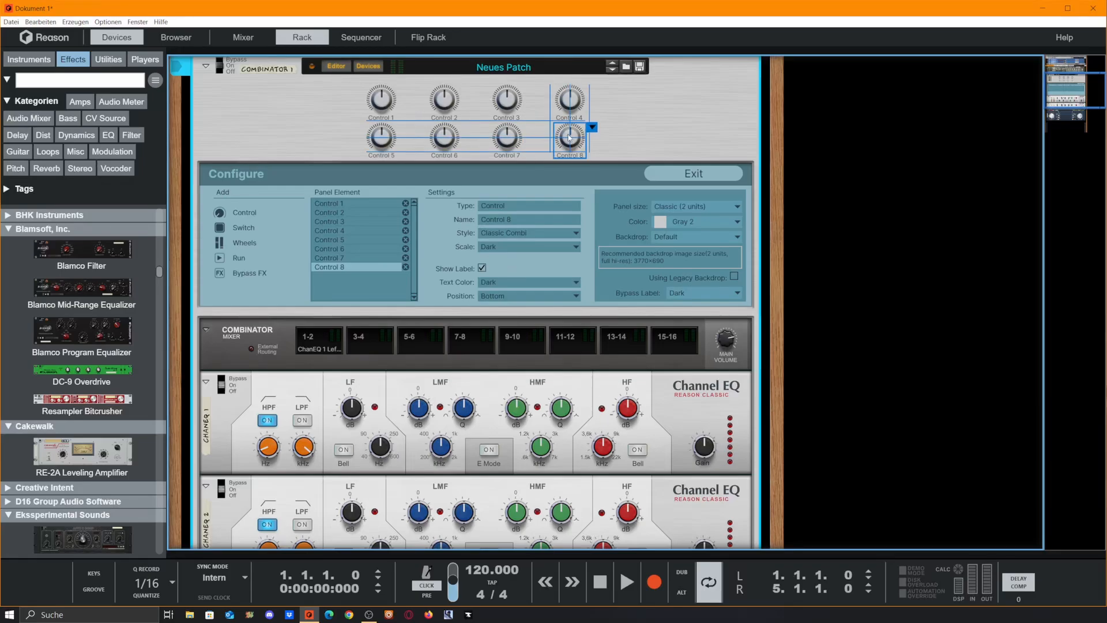
left_click(705, 137)
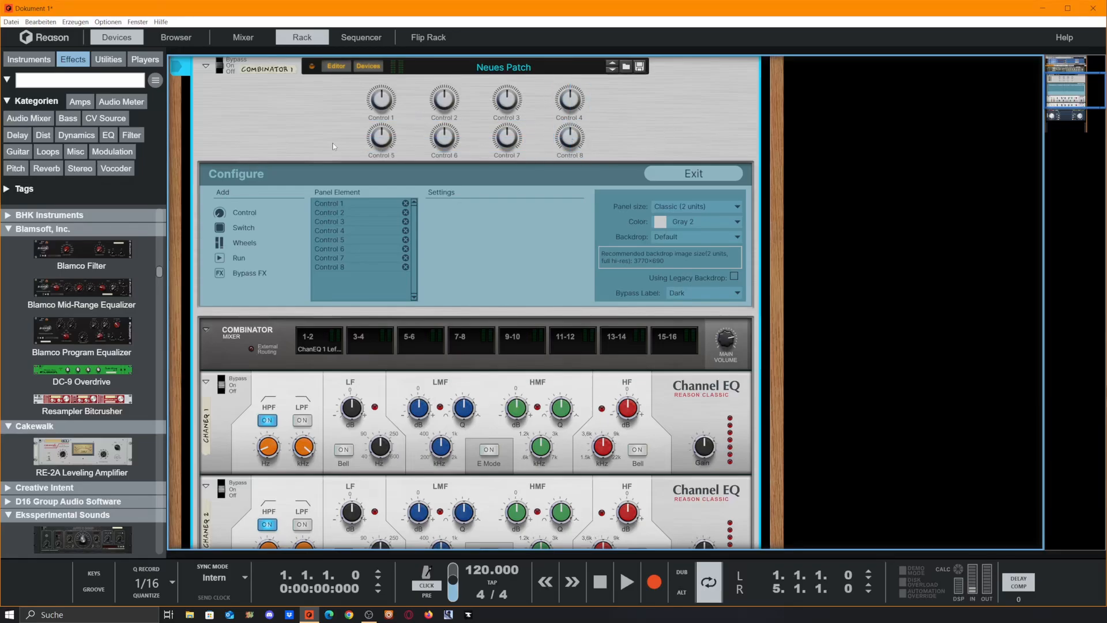
- Map the LF Frequency of both Channel EQs to the Combinator's Control 5
scroll(437, 302, "down", 2)
scroll(437, 303, "up", 2)
scroll(447, 355, "down", 2)
scroll(461, 259, "up", 3)
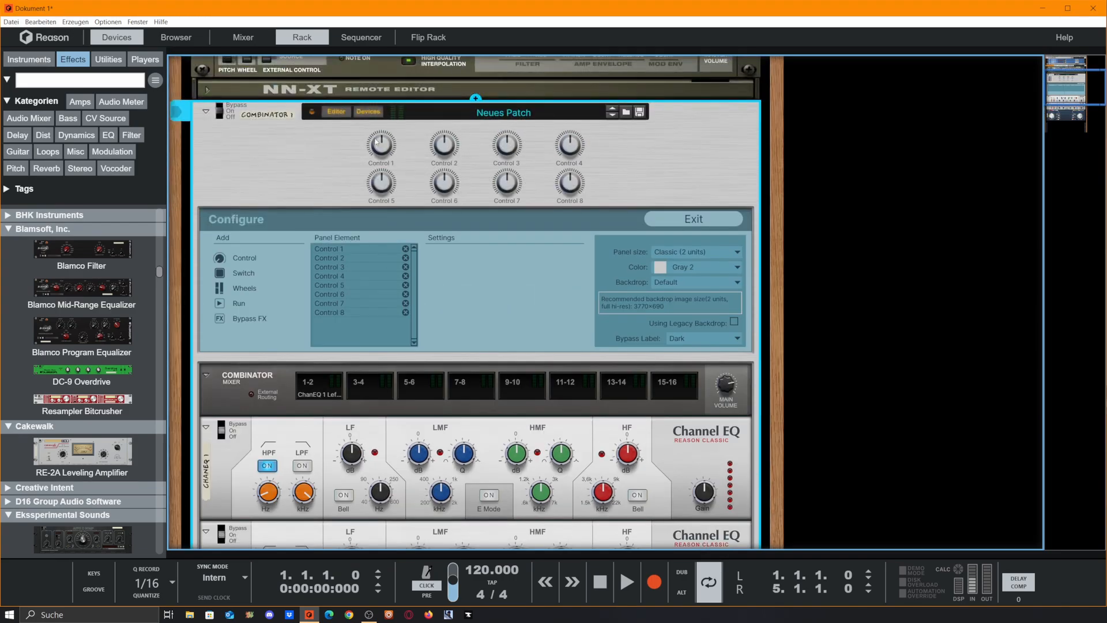
scroll(515, 243, "down", 2)
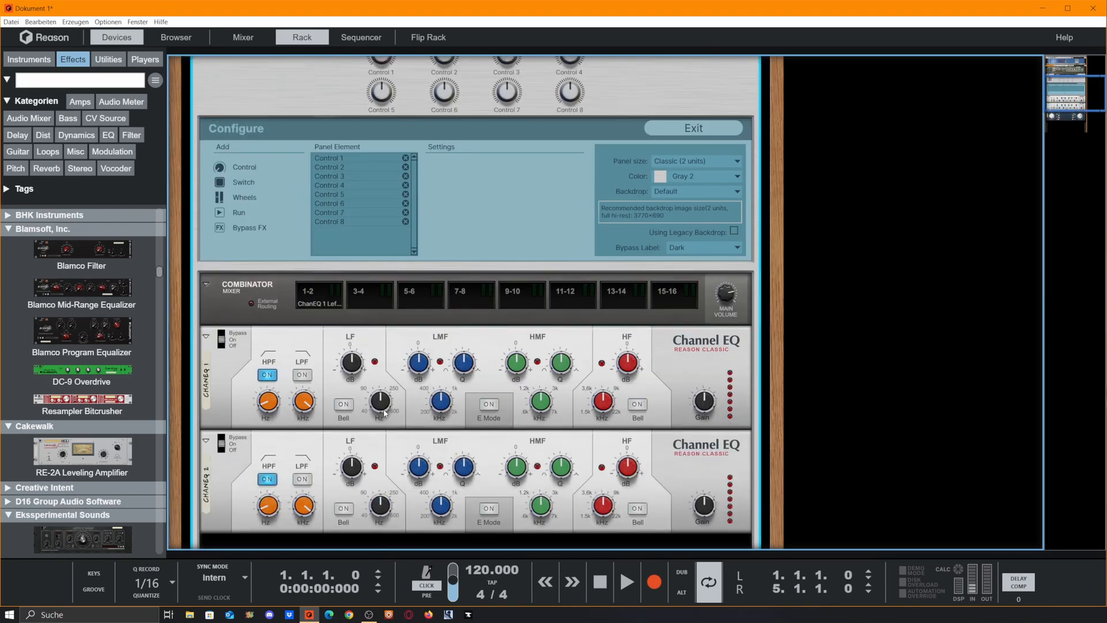
right_click(384, 413)
mouse_move(444, 438)
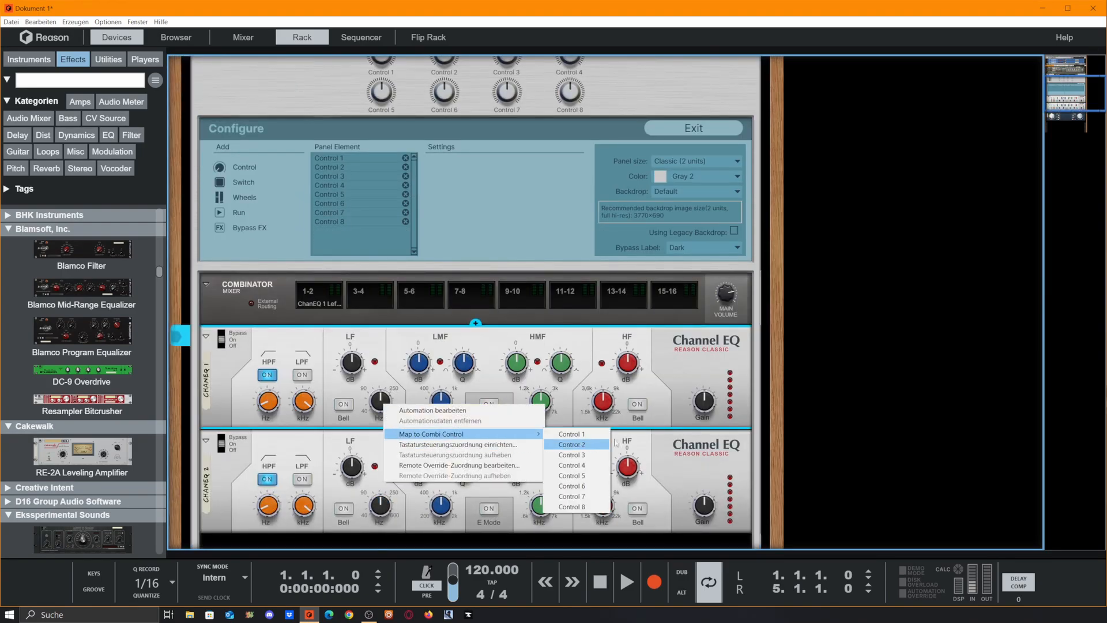
left_click(571, 486)
right_click(389, 514)
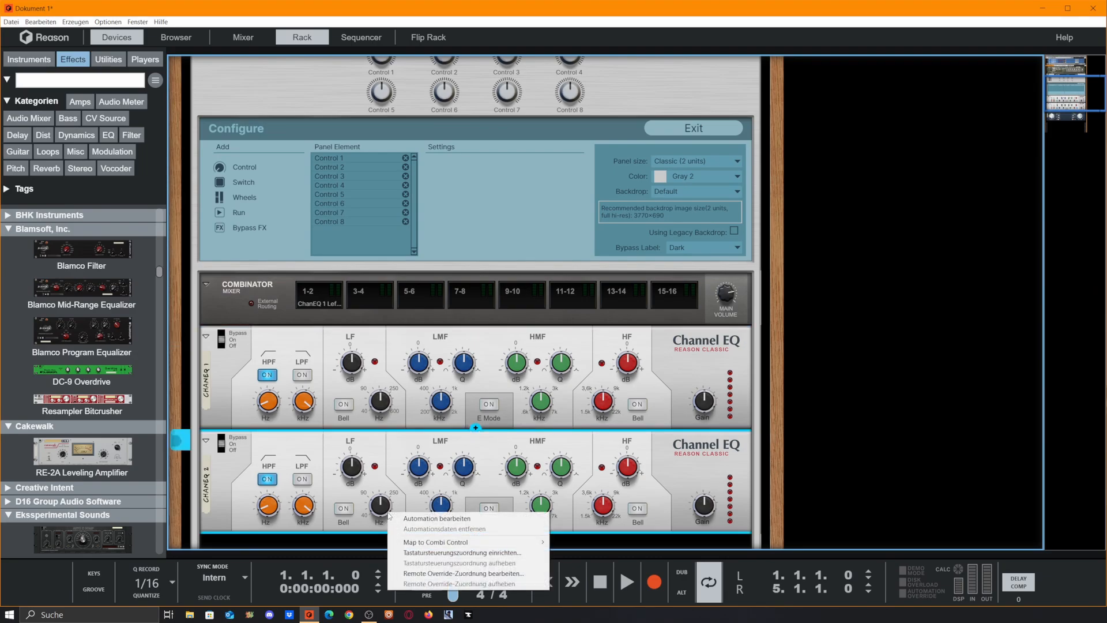
mouse_move(543, 544)
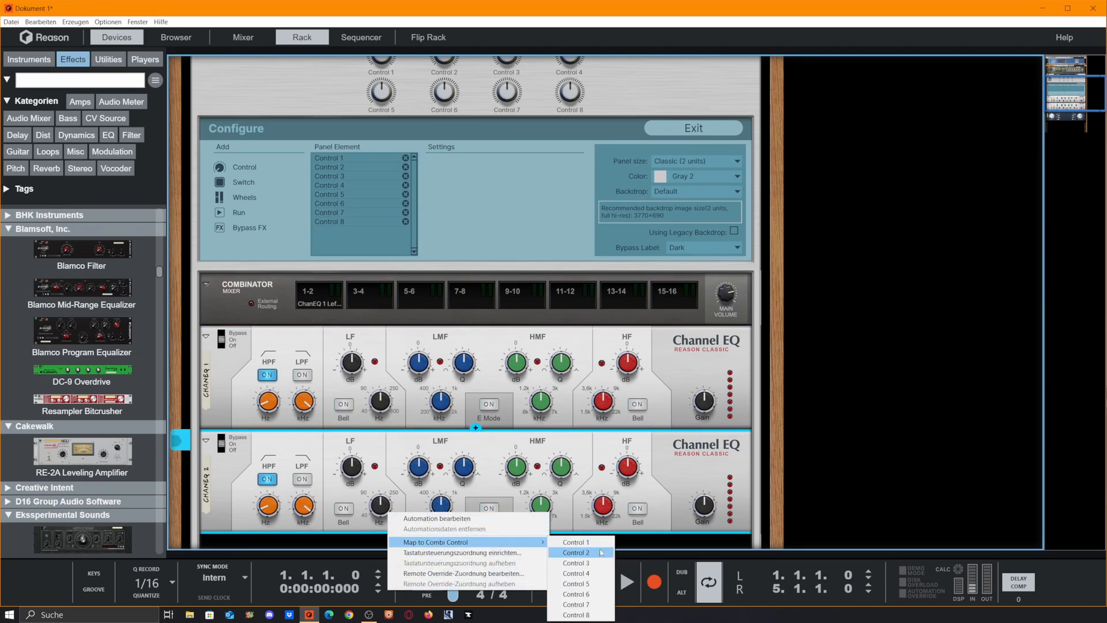
left_click(595, 584)
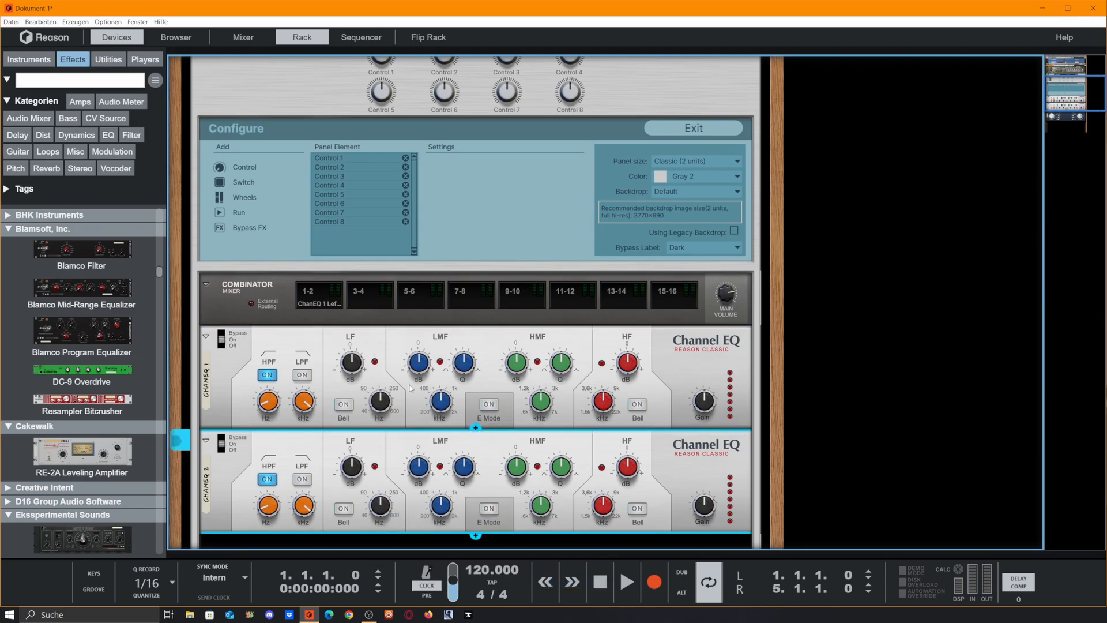
- Map the LMF Frequency of both Channel EQs to the Combinator's Control 6
right_click(444, 410)
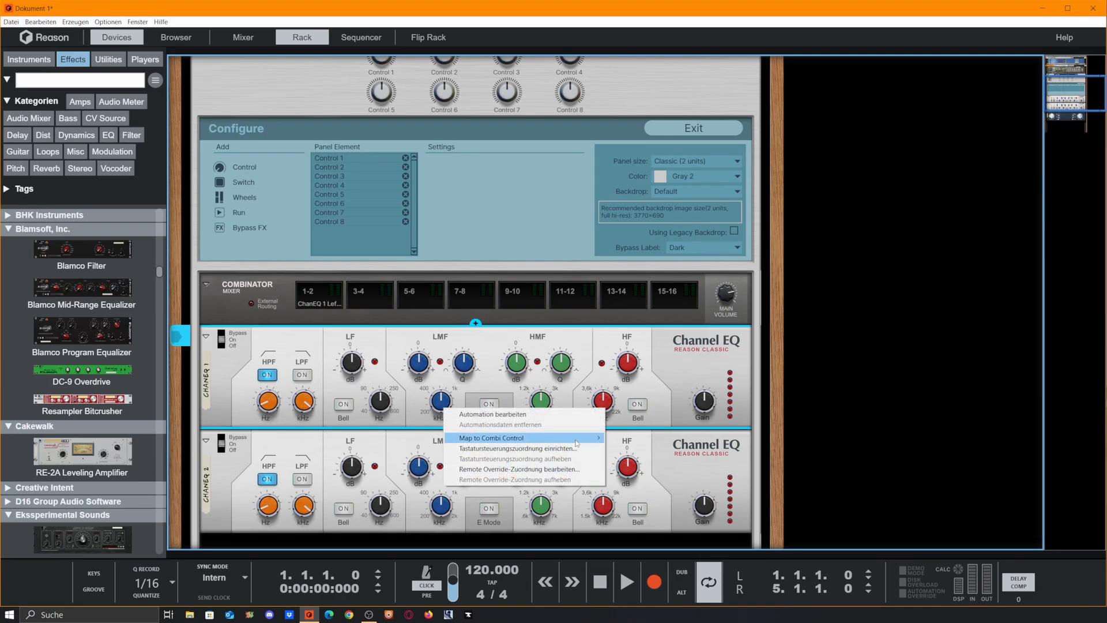
mouse_move(577, 441)
left_click(631, 490)
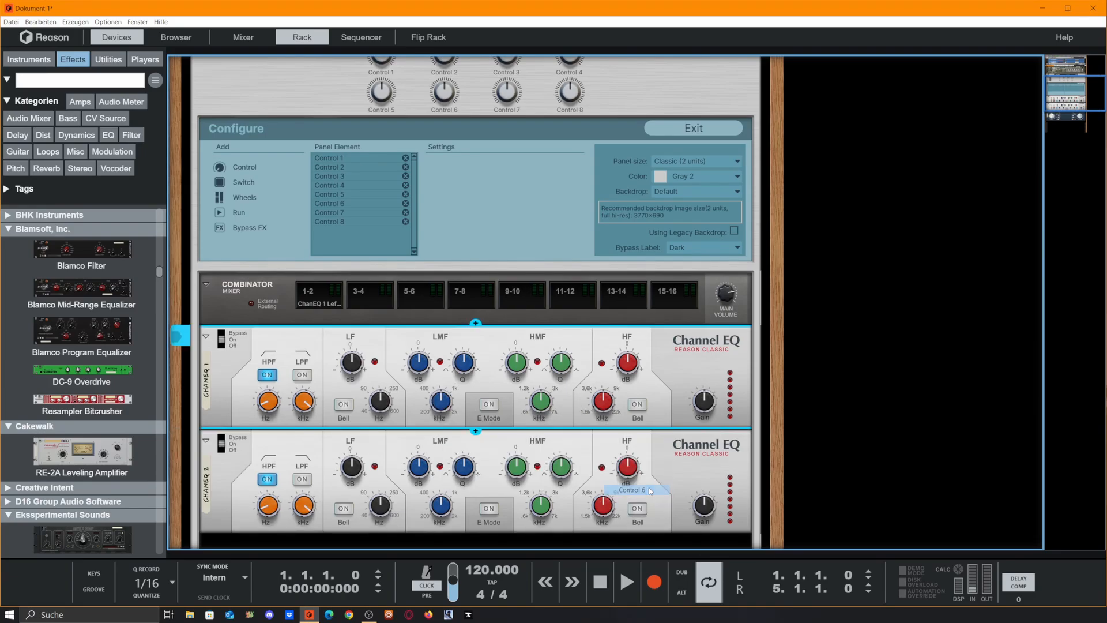
right_click(442, 510)
mouse_move(577, 540)
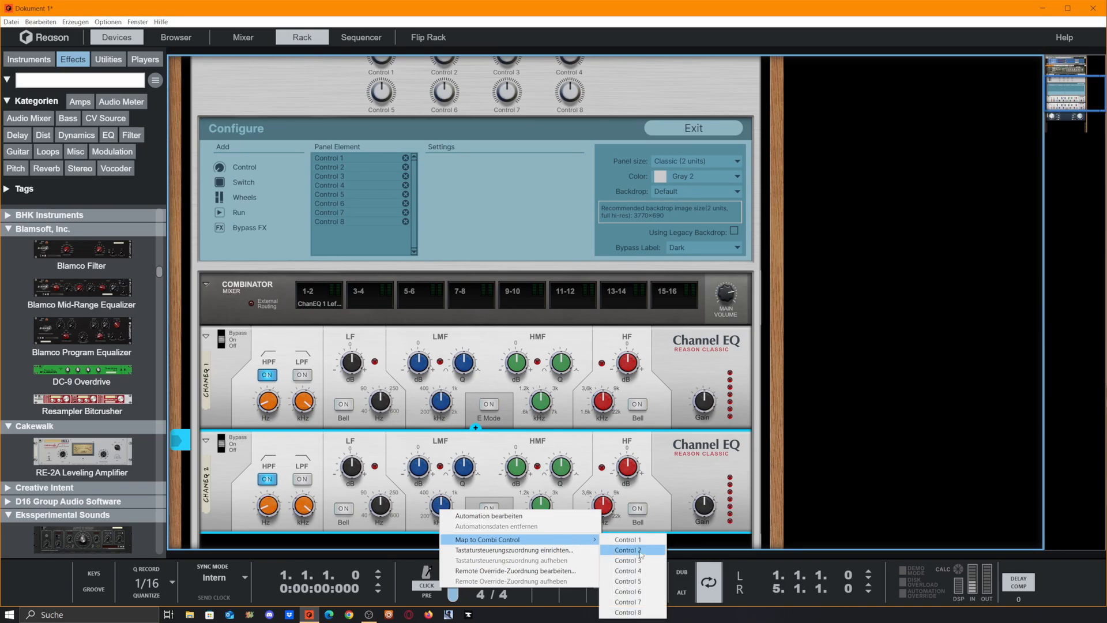
left_click(647, 583)
- Map both Channel EQs' HMF and HF Frequency to the remaining new controls, then review ChanEQ 2's mappings in the Combinator editor
right_click(534, 508)
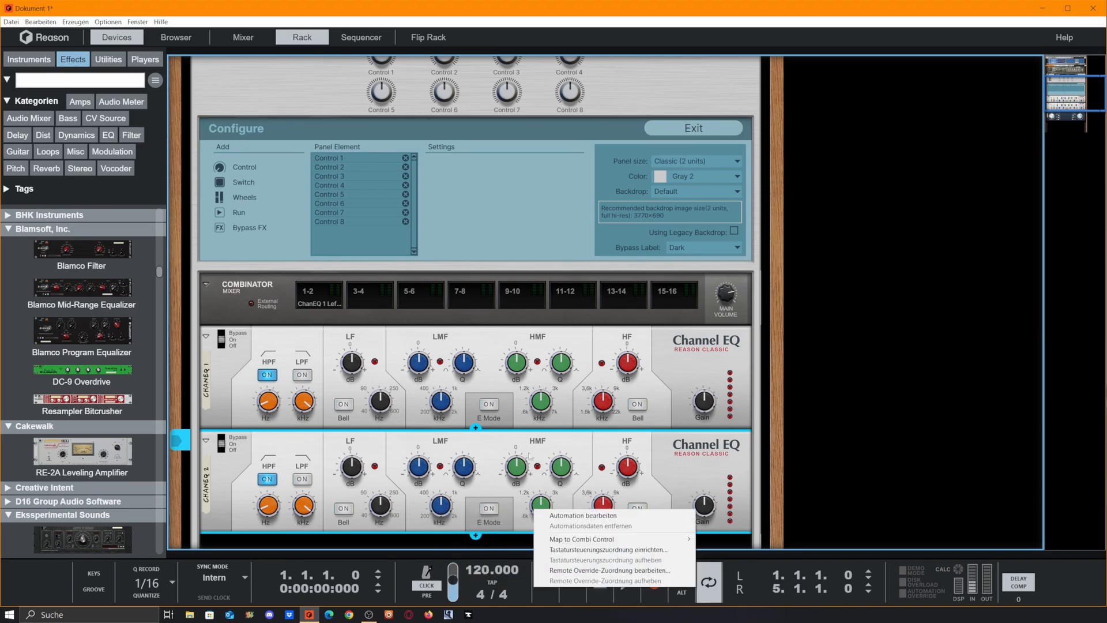
right_click(542, 409)
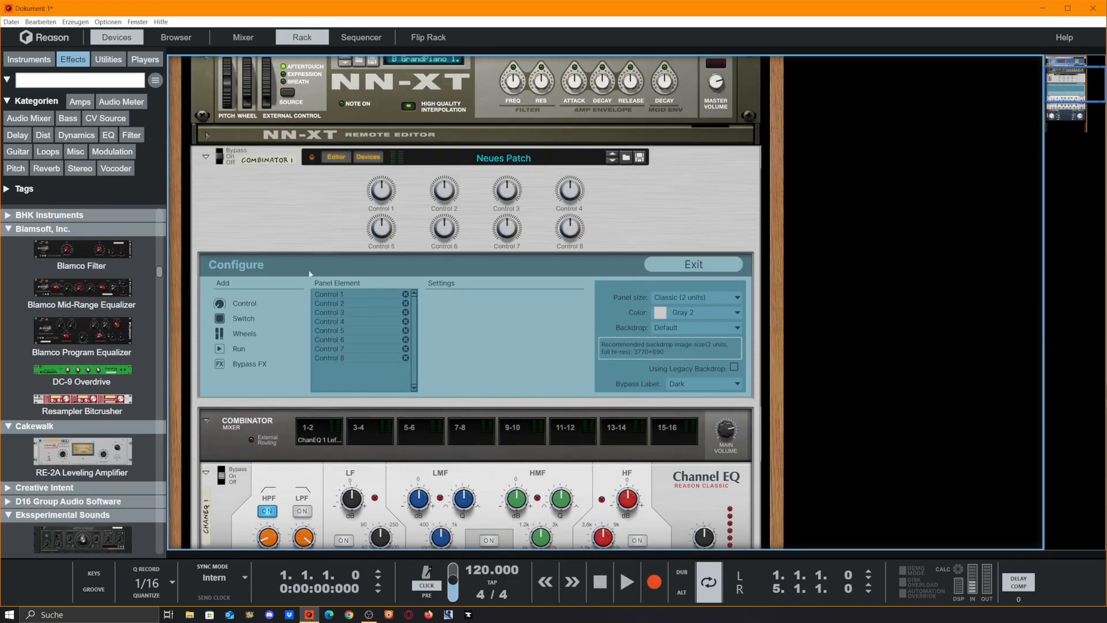
left_click(682, 265)
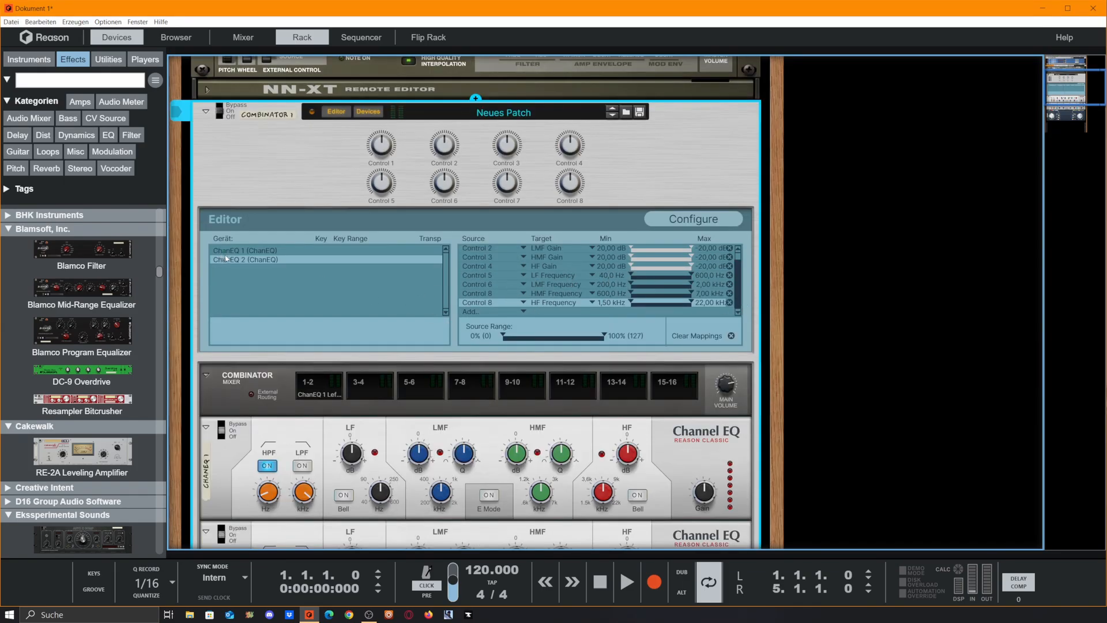
left_click(244, 260)
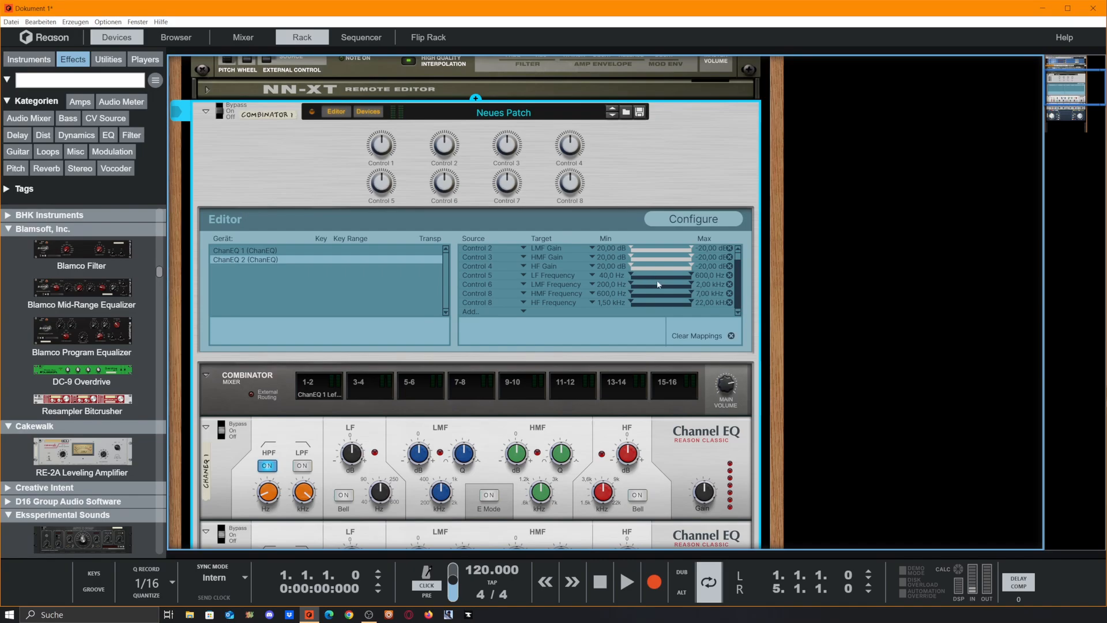
scroll(643, 283, "up", 1)
scroll(643, 318, "down", 1)
scroll(661, 291, "down", 2)
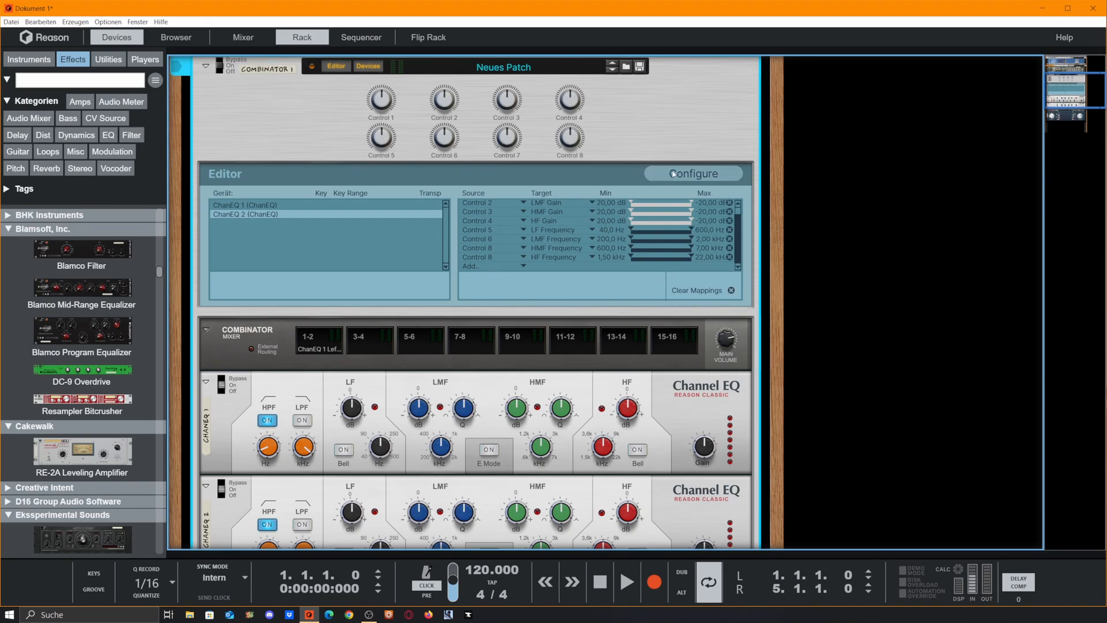
- Reopen the Combinator's panel configuration and rename Control 1 as "LF dB"
left_click(692, 173)
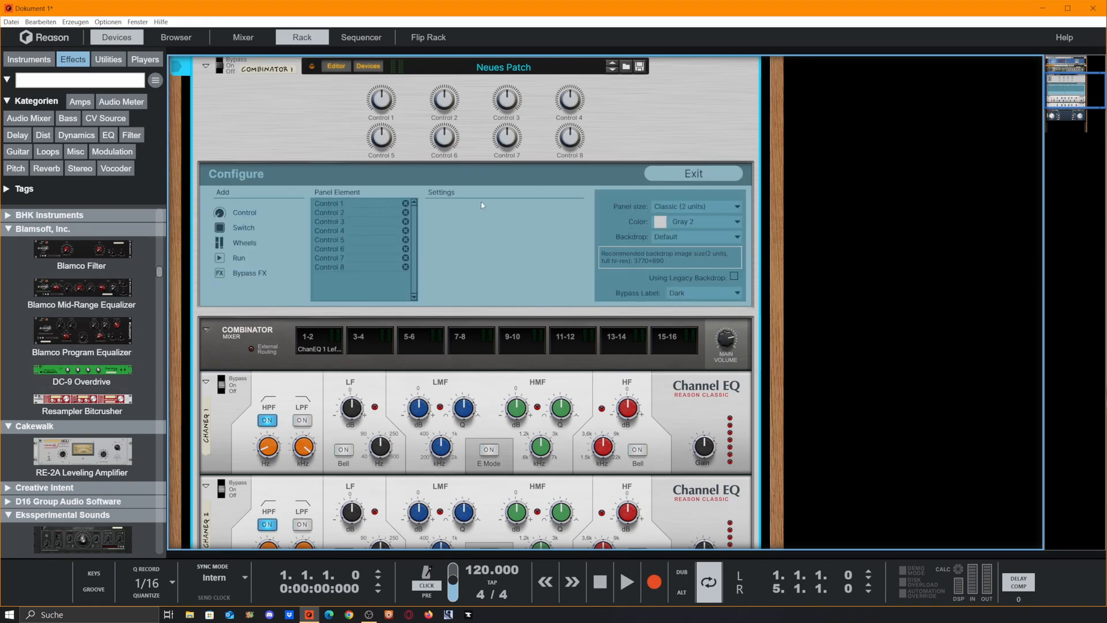
double_click(380, 121)
type("LF")
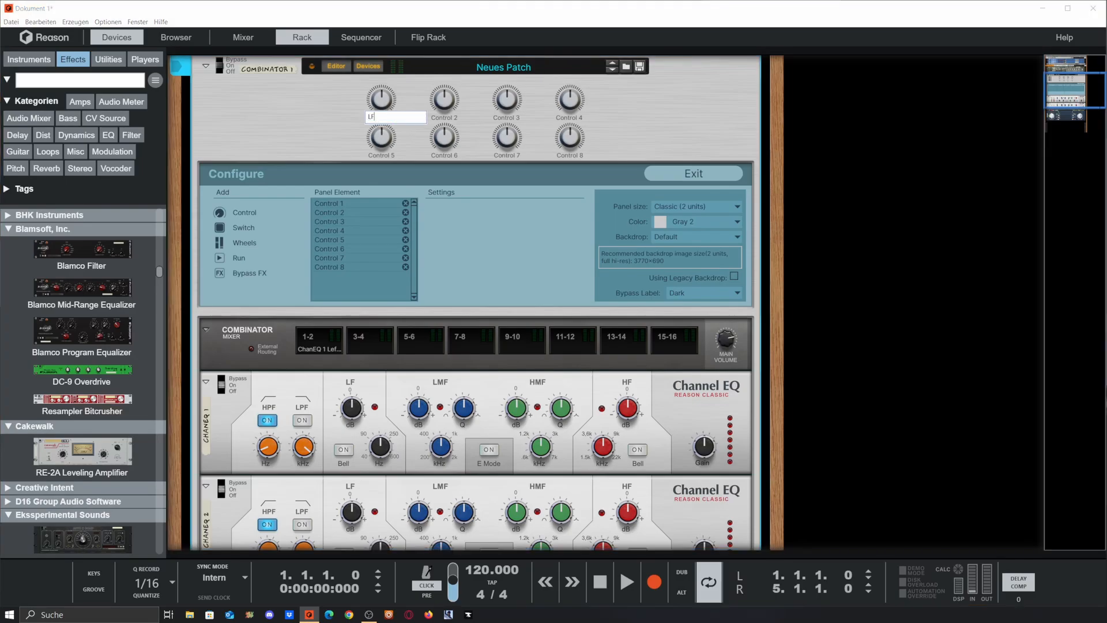
key("Return")
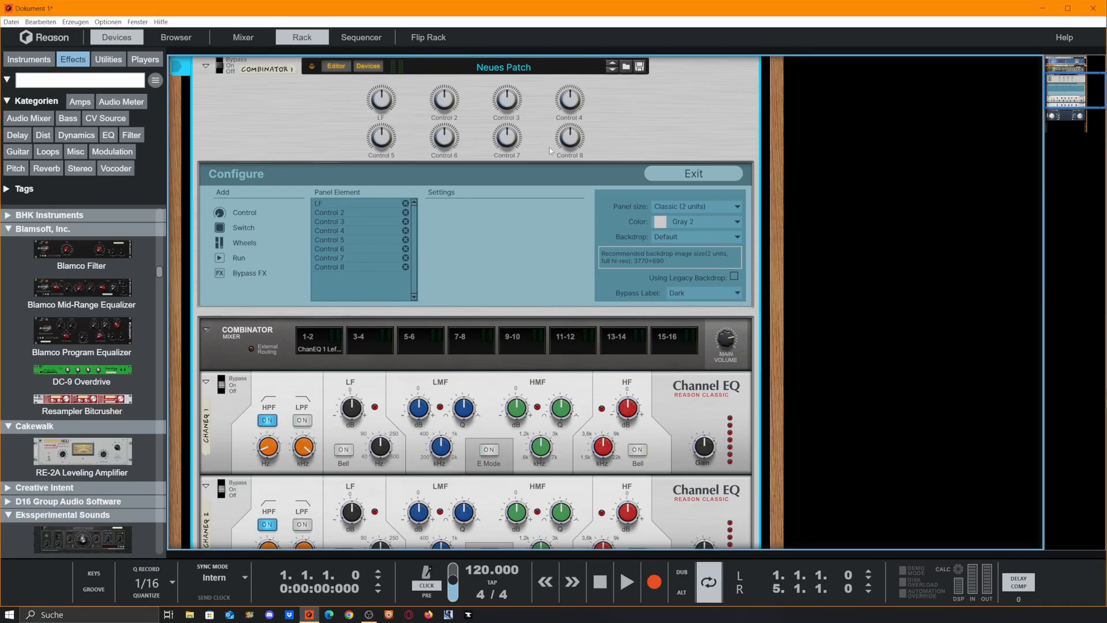
double_click(381, 117)
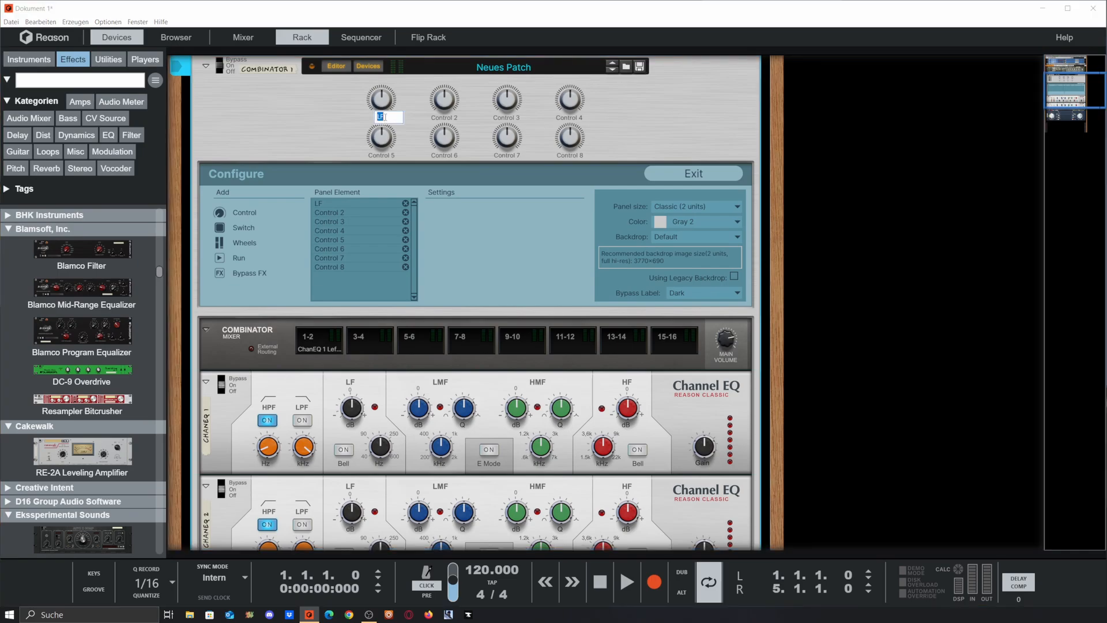
type("DB")
key("BackSpace")
type("dB")
left_click(412, 111)
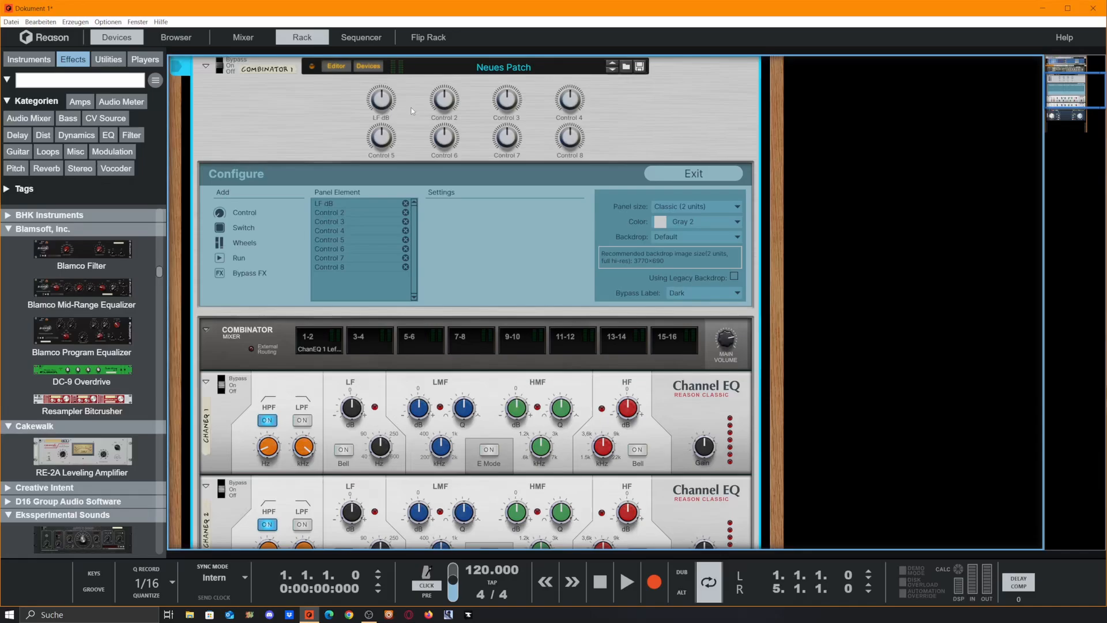
- Rename Control 5 on the Combinator panel as "LF Hz"
left_click(387, 139)
double_click(388, 154)
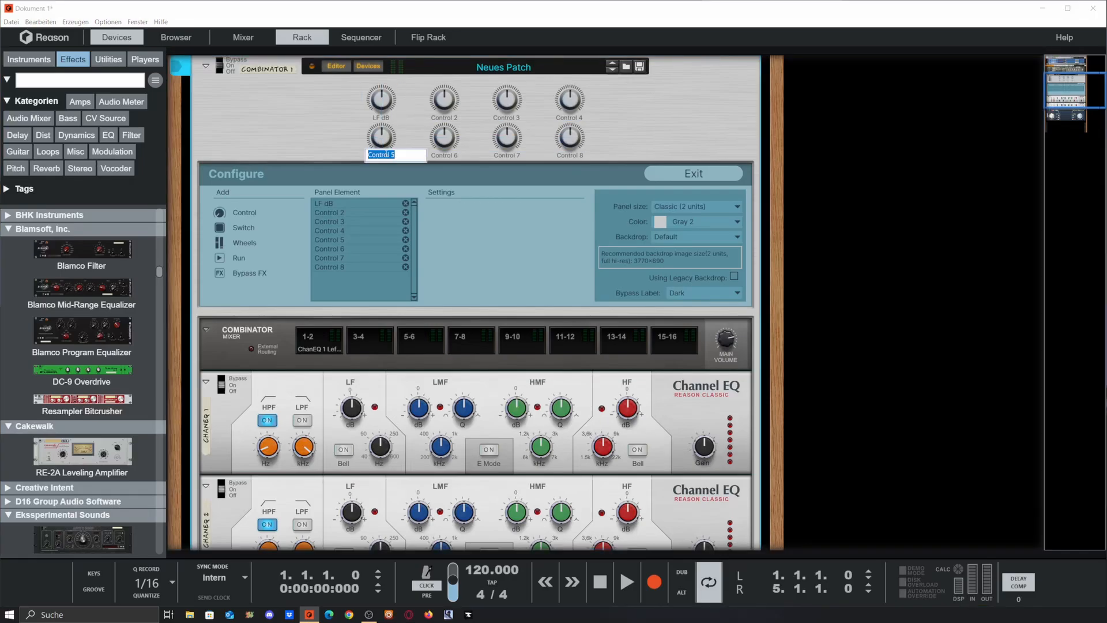
type("LF")
type(" HZ")
type("Hz")
key("Return")
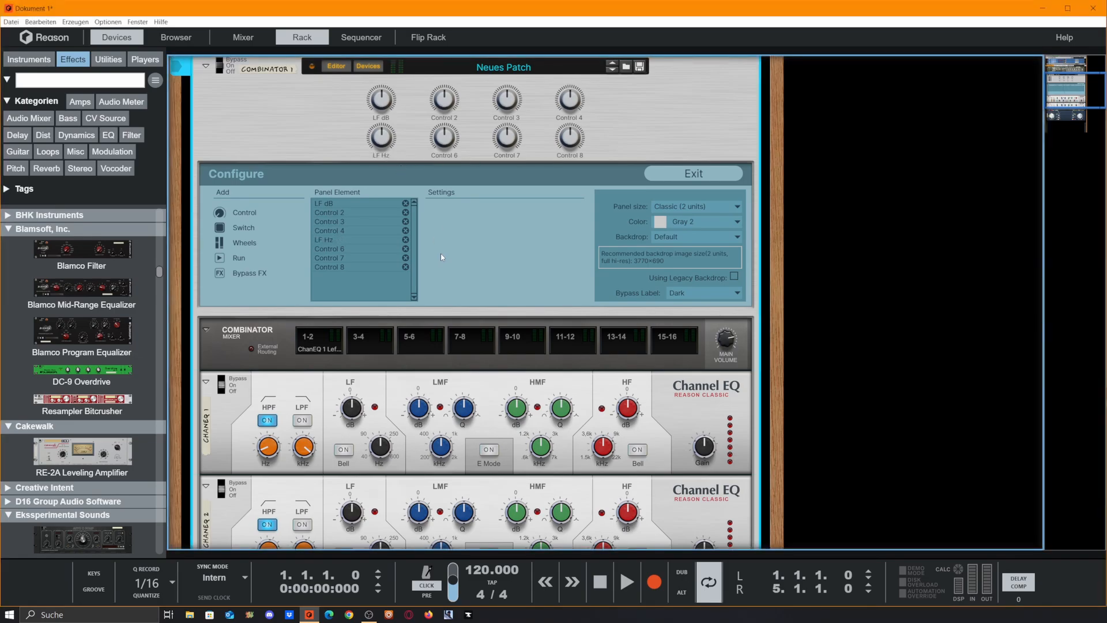
- Rename Control 2 as "LMF dB" and Control 6 as "LMF Hz" on the Combinator panel
double_click(443, 117)
type("LMF ")
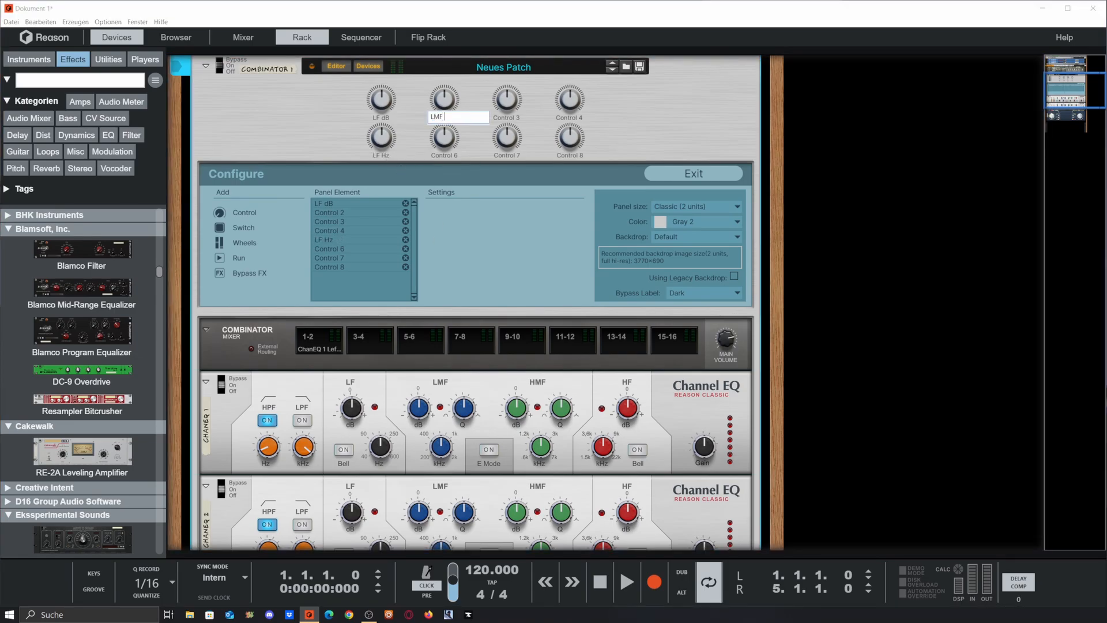
type("dB")
key("Return")
double_click(444, 156)
type("LMF")
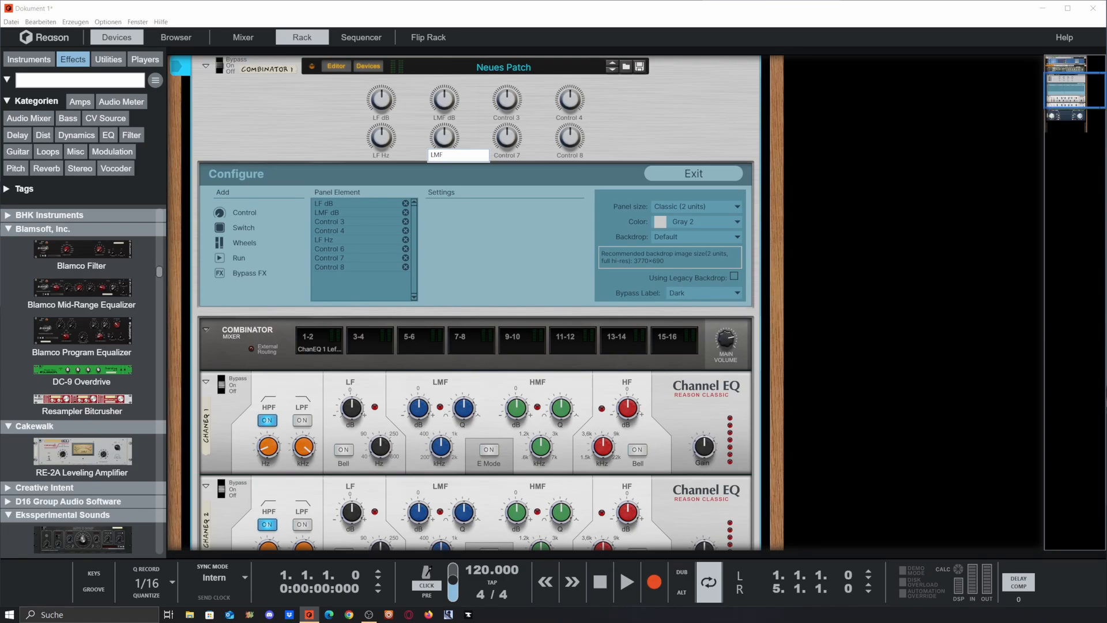
type(" Hz")
key("Return")
- Rename Control 7 as "HMF Hz" and Control 3 as "HMF dB" on the Combinator panel
double_click(506, 156)
type("HMF")
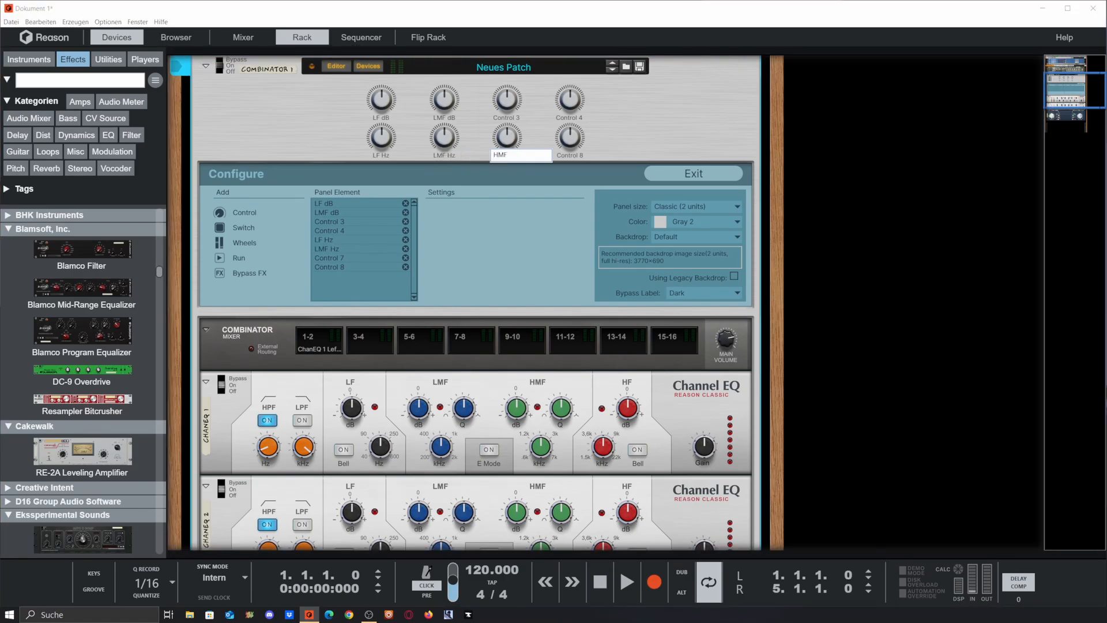
type(" Hz")
key("Return")
double_click(506, 118)
type("HMF")
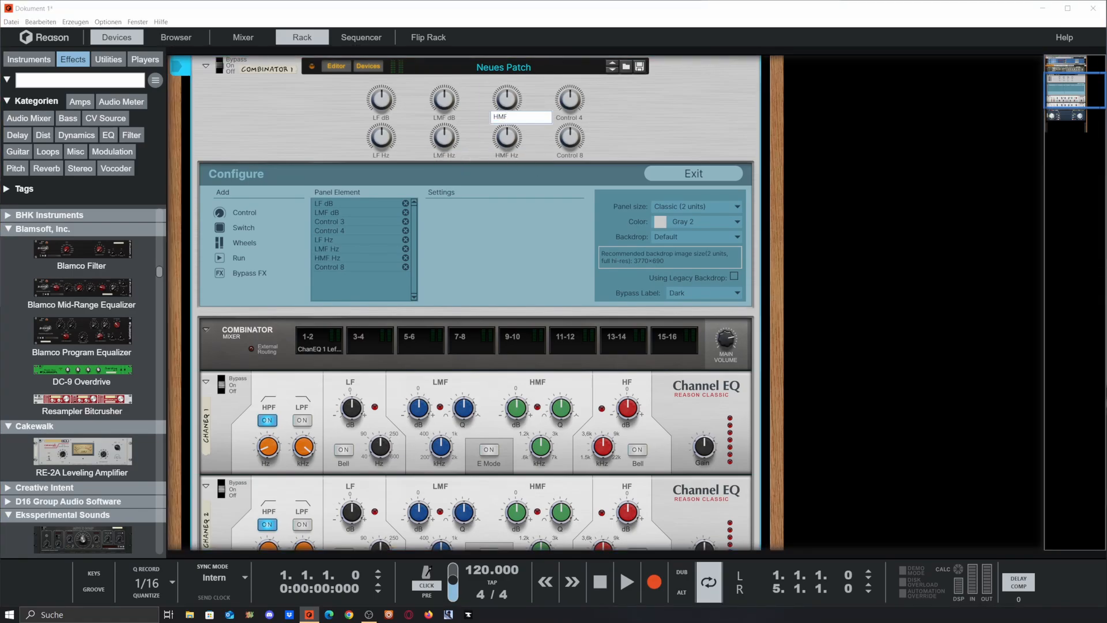
type(" dB")
key("Return")
- Rename Control 4 as "HF dB" and Control 8 as "HF Hz" on the Combinator panel
double_click(569, 118)
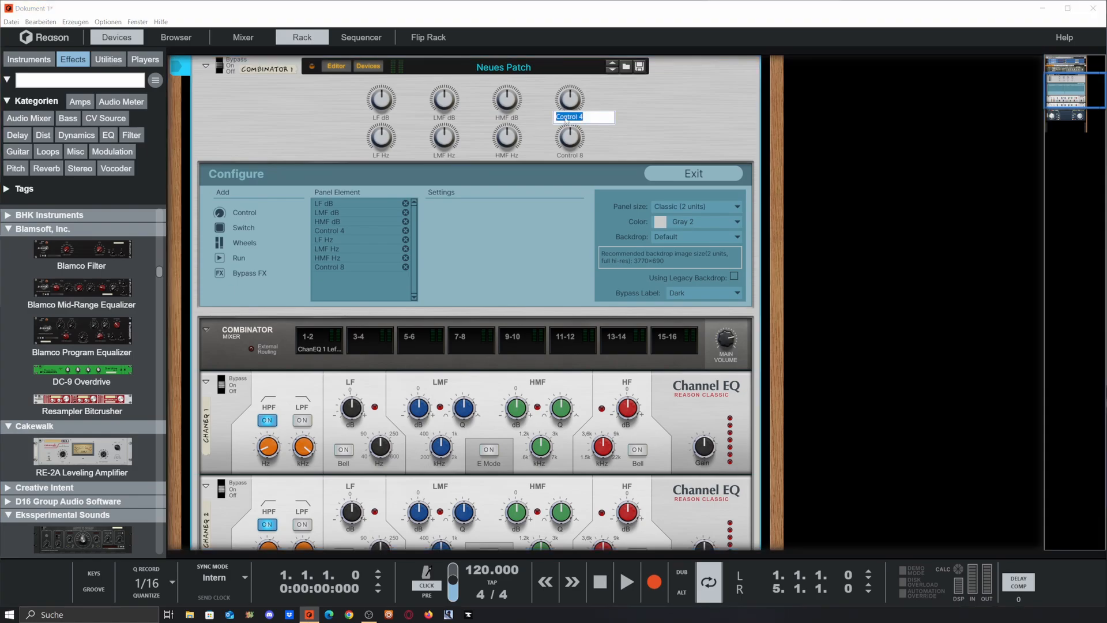
type("HF dB")
key("Return")
double_click(569, 155)
type("H")
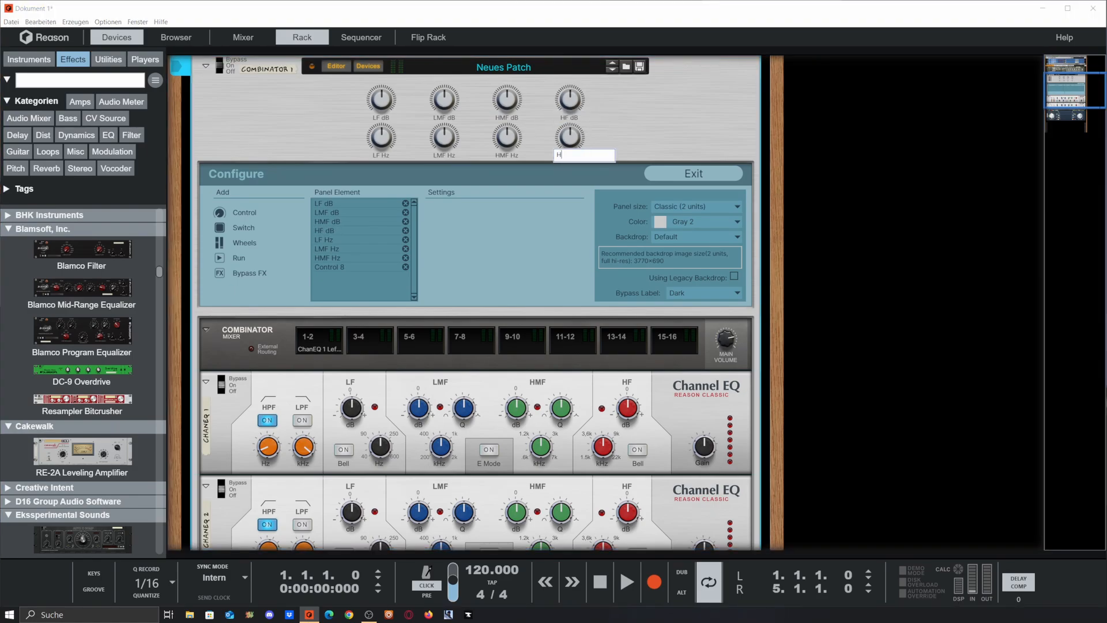
type("F Hz")
key("Return")
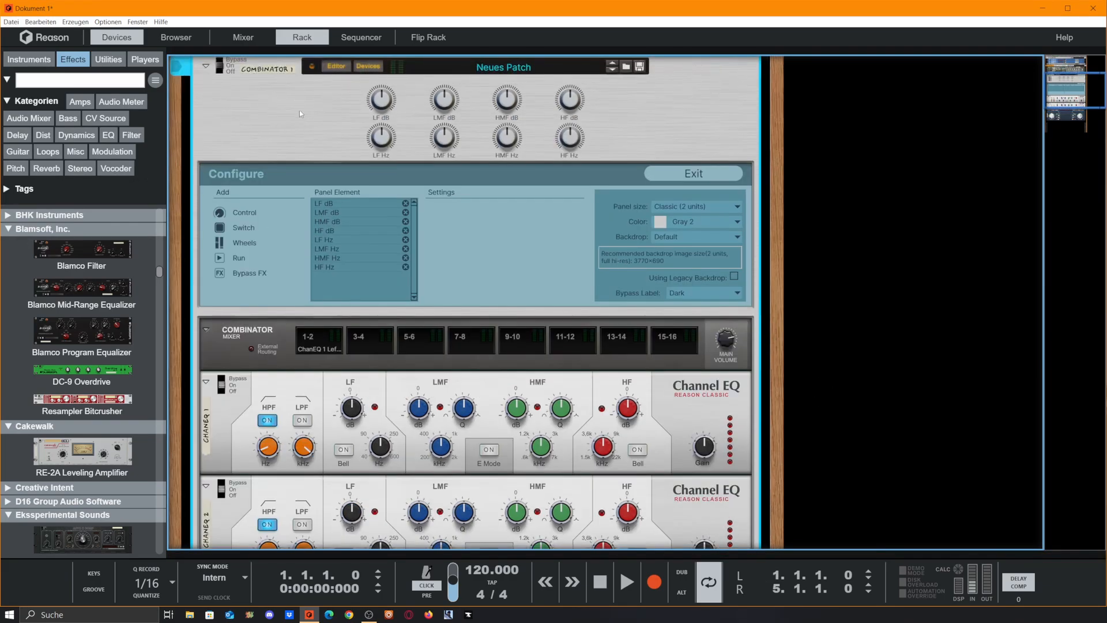
- Close the Combinator editor and turn the LF dB control to test its effect on both Channel EQs
left_click(331, 70)
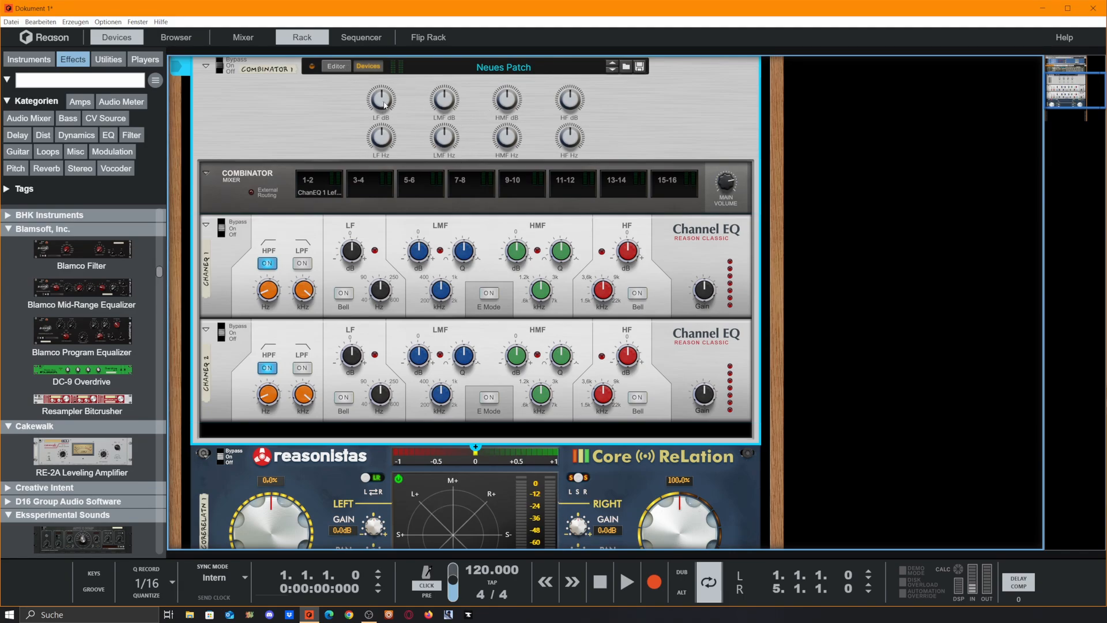
mouse_move(383, 107)
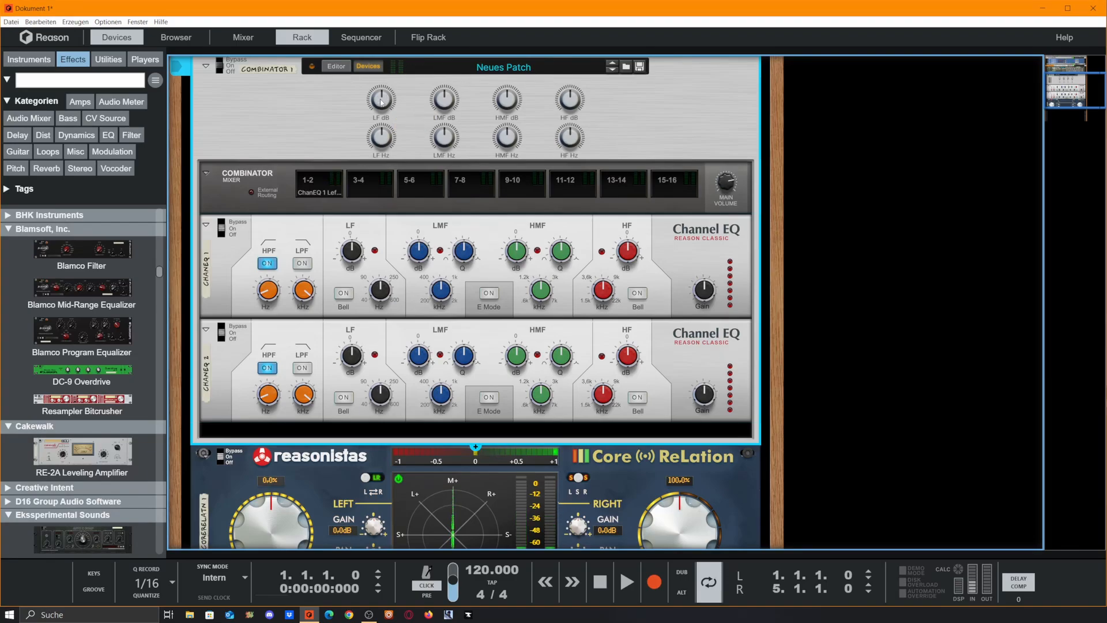
left_click_drag(384, 105, 384, 96)
left_click(795, 182)
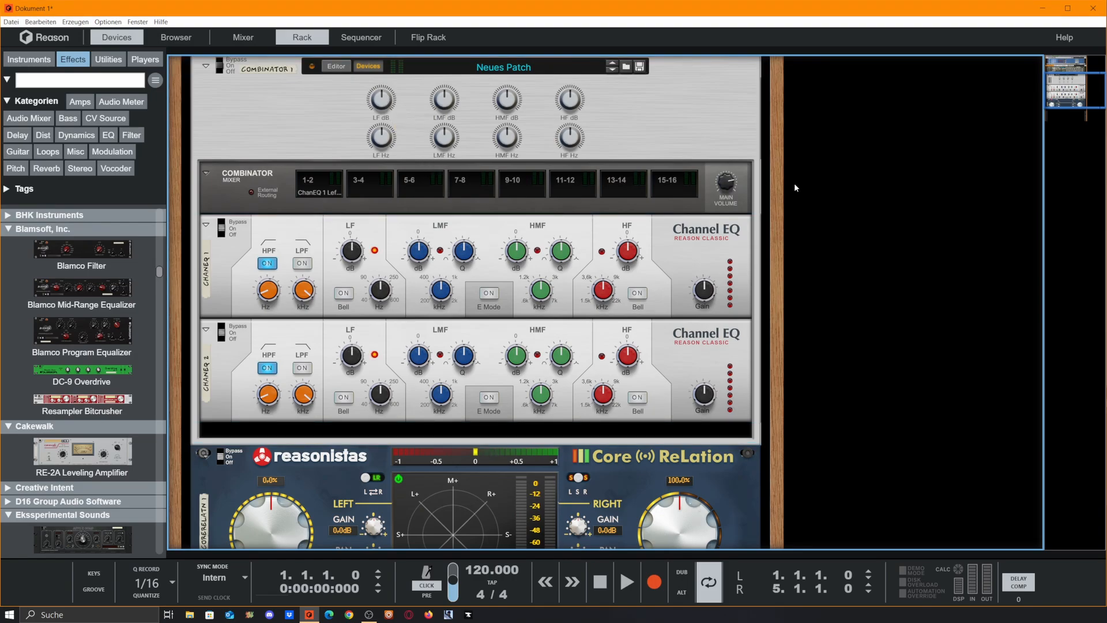
- Set all four of ChanEQ 2's Gain mappings in the Combinator editor to a -20 dB minimum and 20 dB maximum
left_click(336, 66)
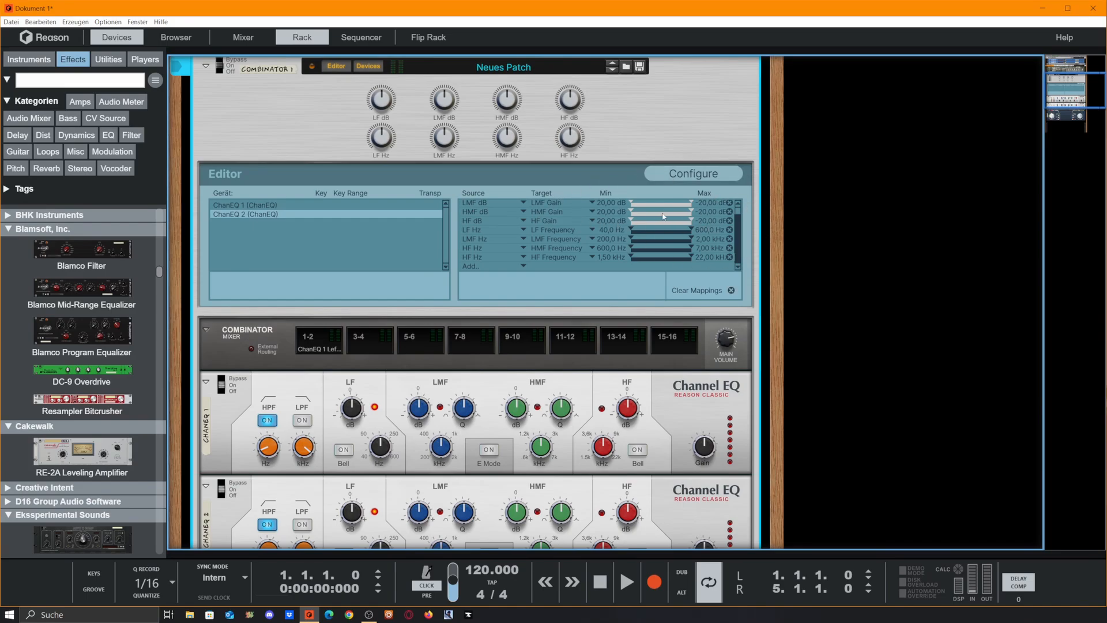
scroll(510, 225, "up", 1)
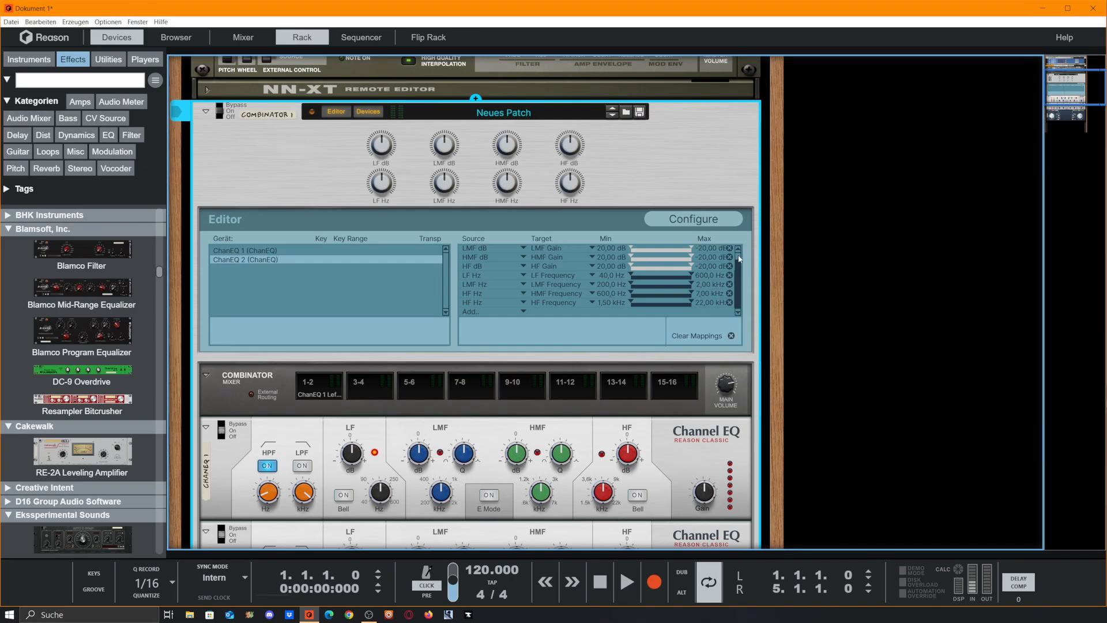
scroll(741, 258, "up", 1)
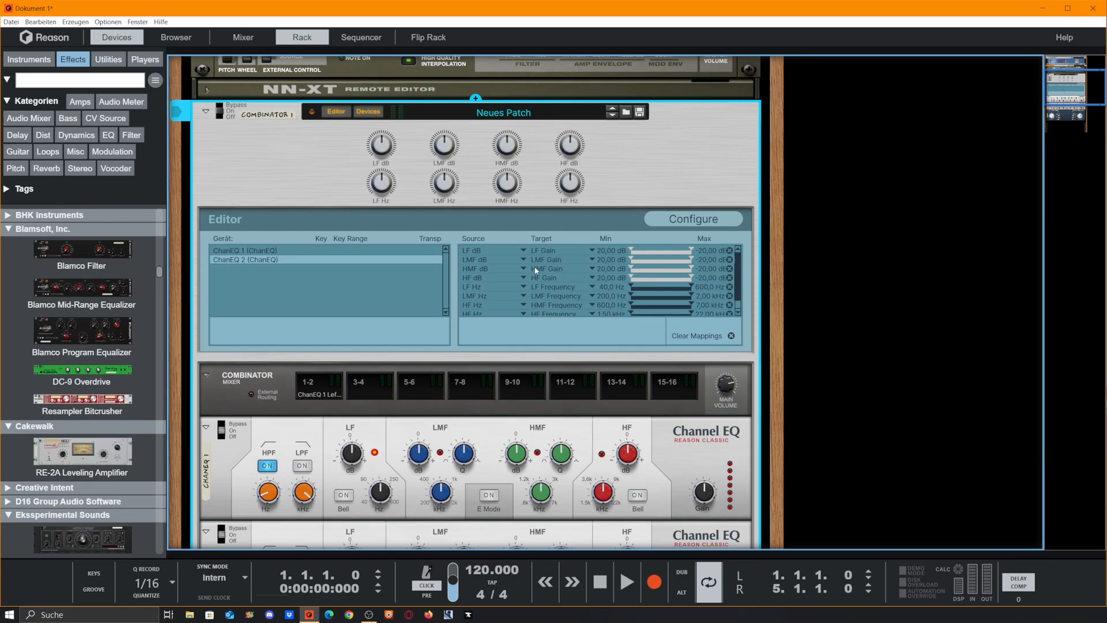
left_click_drag(634, 252, 720, 254)
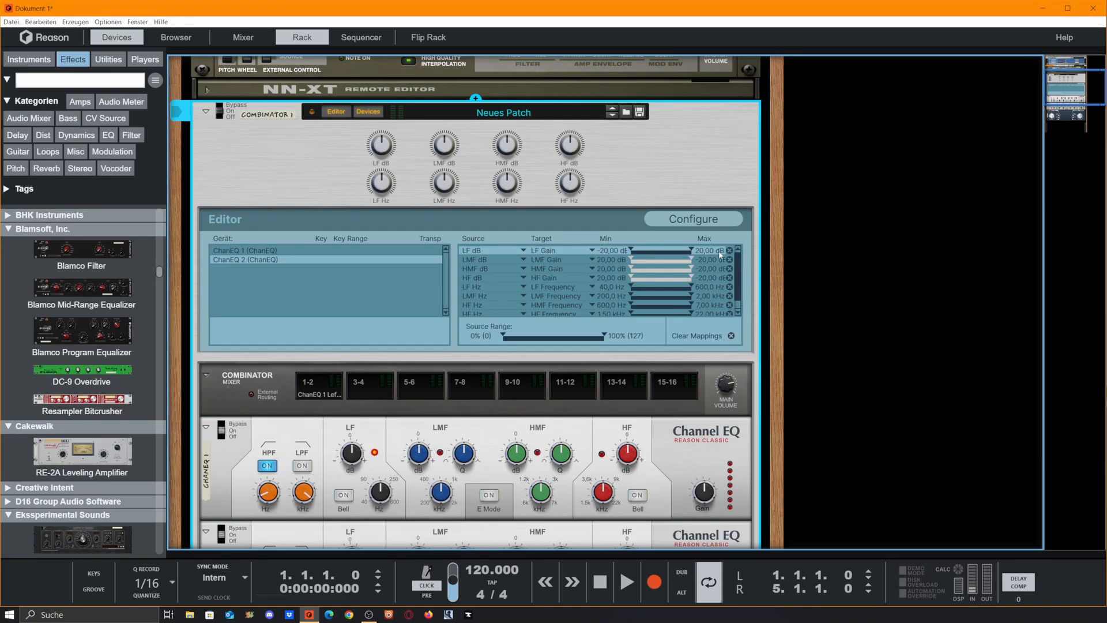
left_click_drag(632, 260, 719, 260)
left_click_drag(631, 269, 585, 267)
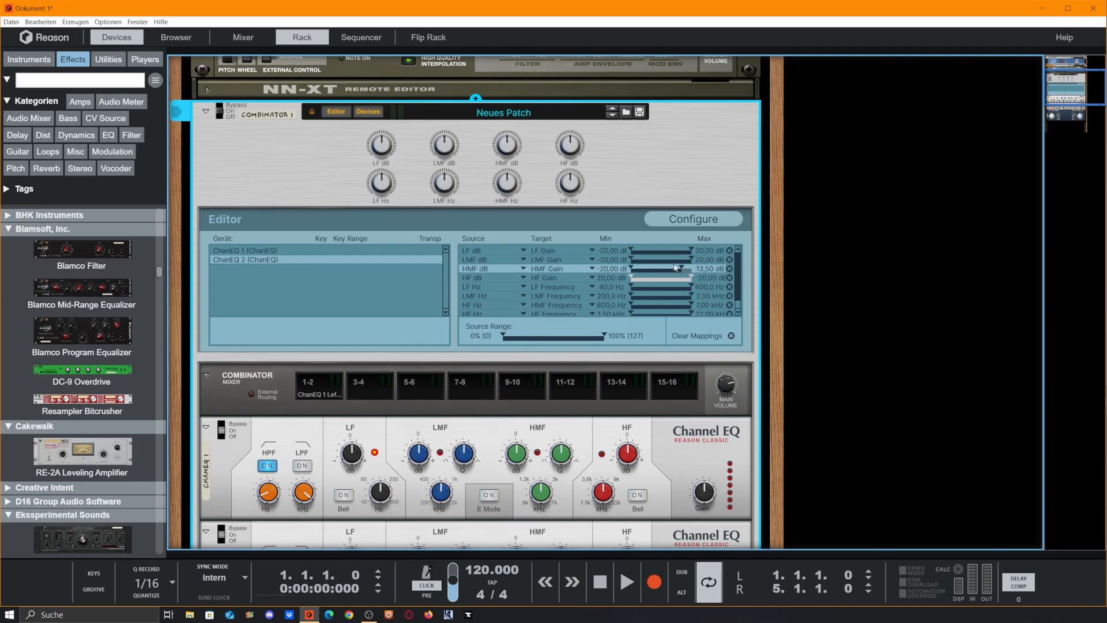
left_click_drag(676, 267, 588, 248)
- Invert all four of ChanEQ 1's Gain mappings to a 20 dB minimum and -20 dB maximum
left_click(263, 252)
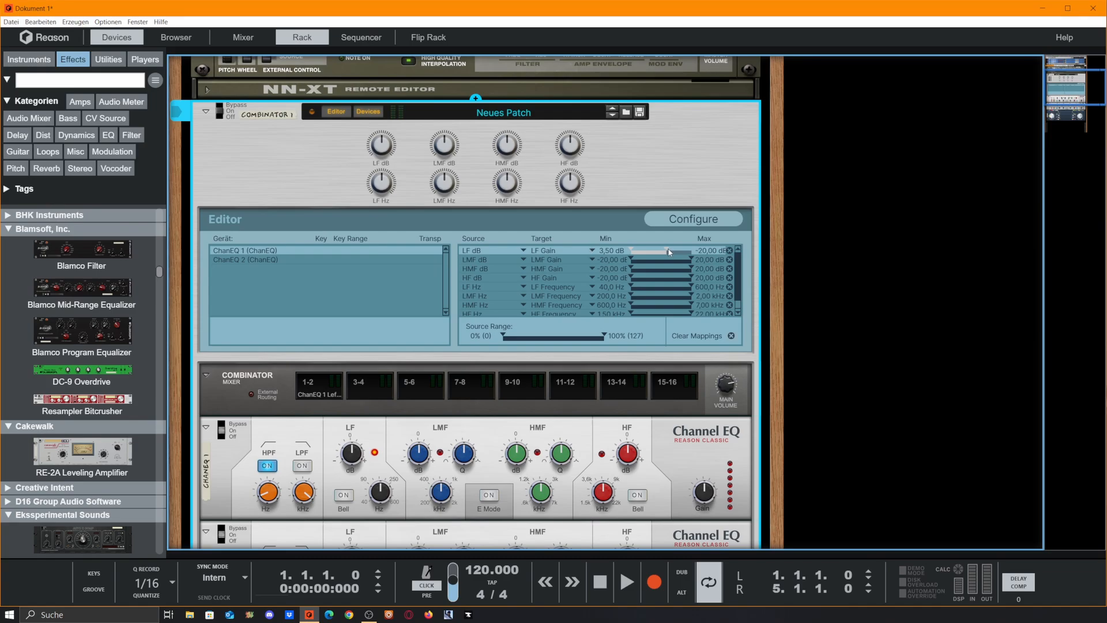
left_click_drag(666, 249, 676, 287)
left_click(647, 281)
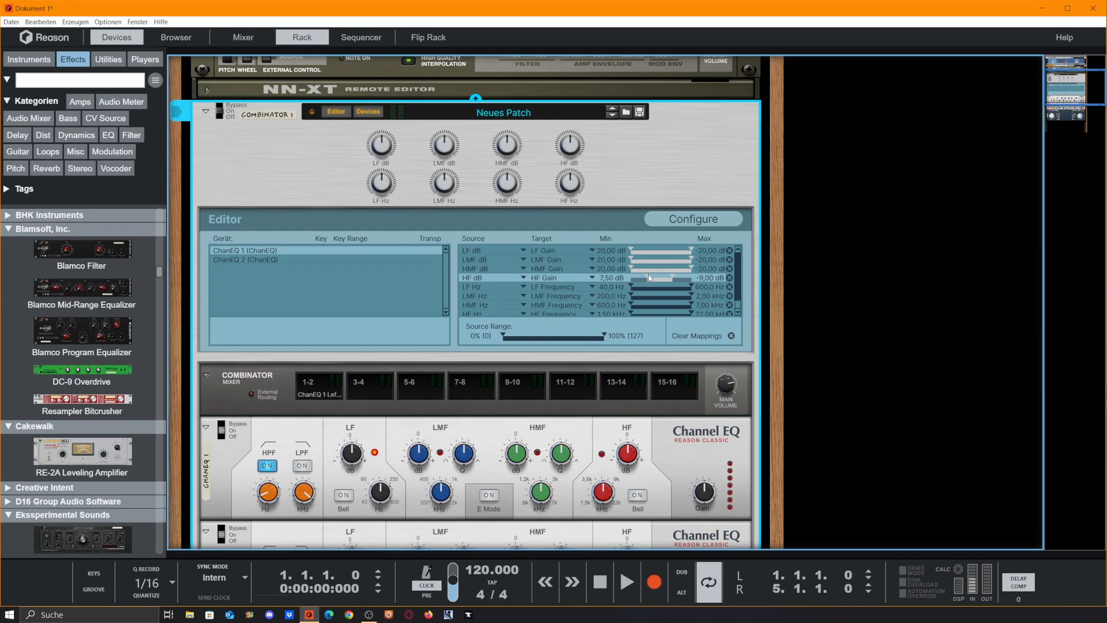
left_click_drag(649, 279, 738, 284)
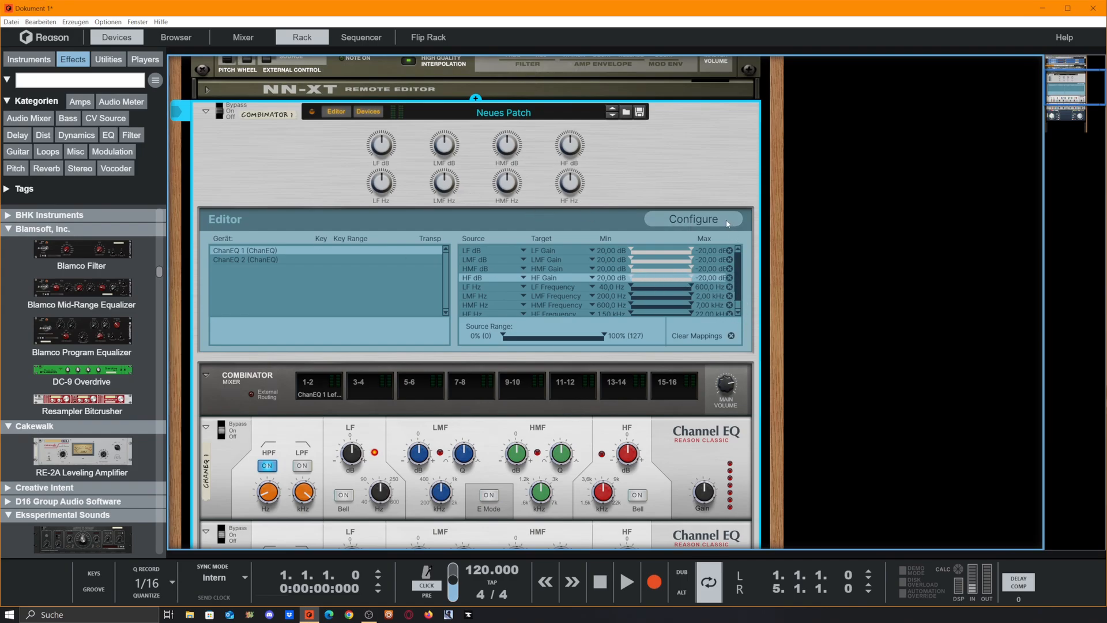
- Hide the Combinator editor and reset the LF Gain of both Channel EQs to 0 dB
left_click(694, 219)
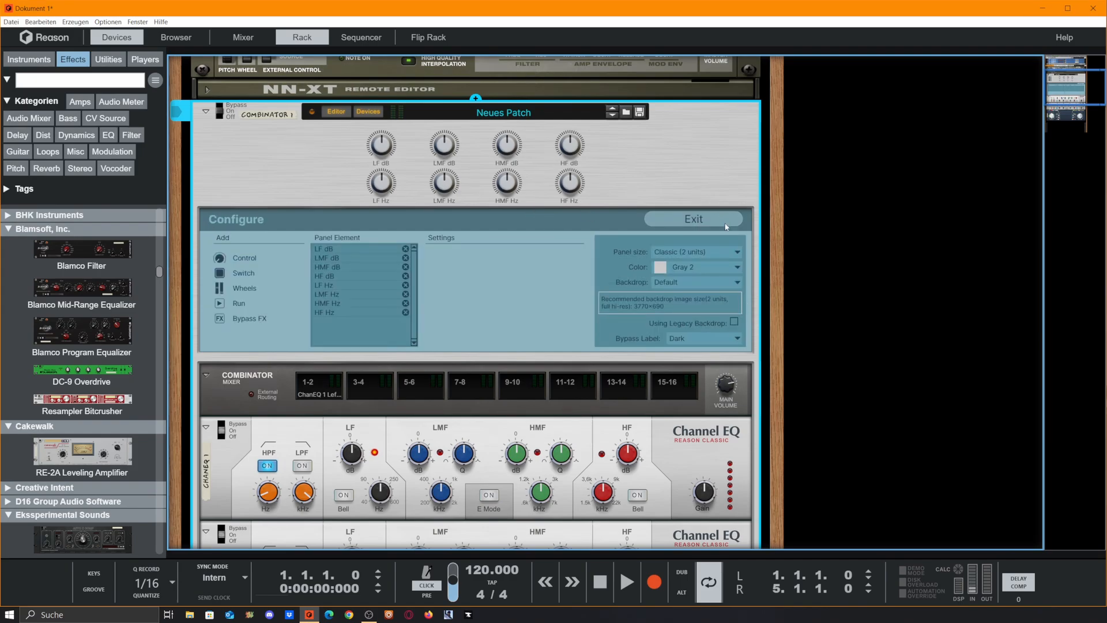
left_click(330, 113)
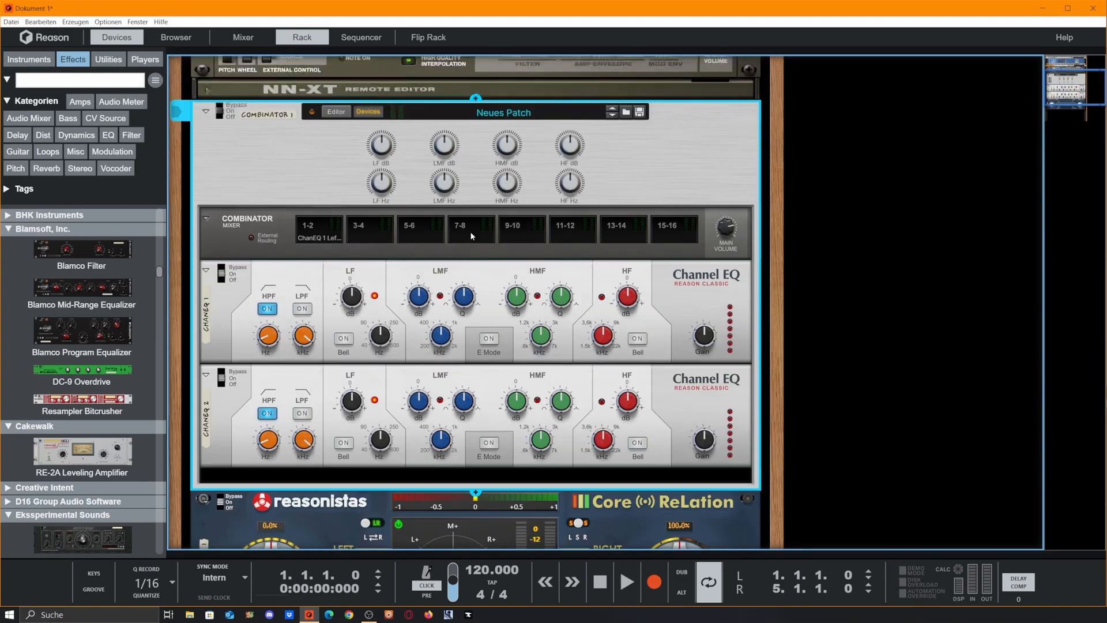
scroll(455, 196, "down", 2)
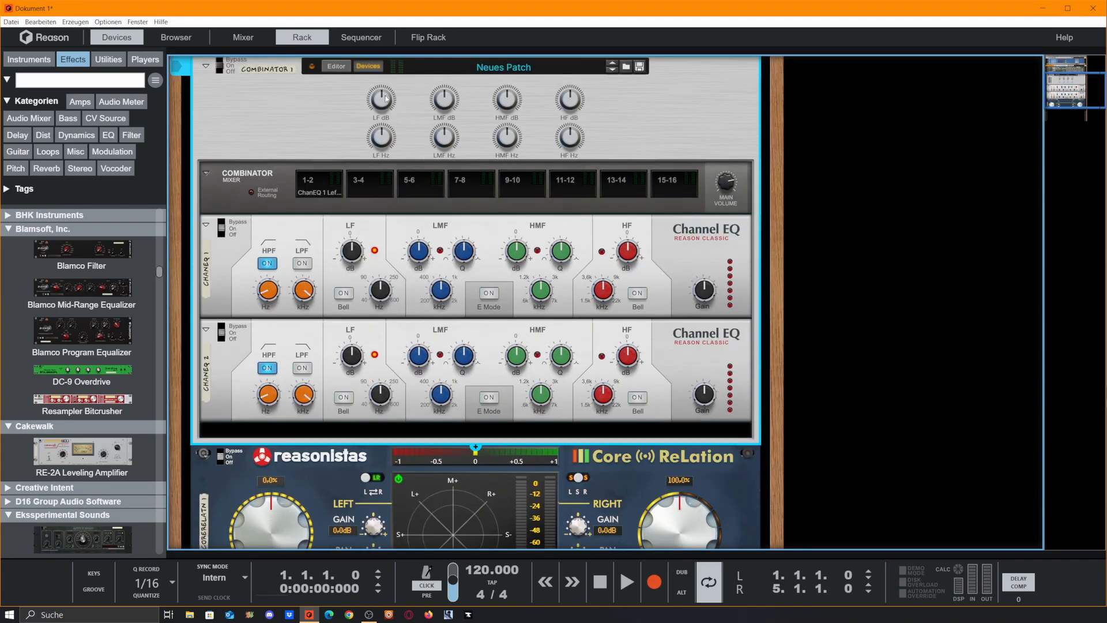
mouse_move(379, 112)
left_click_drag(351, 251, 364, 223)
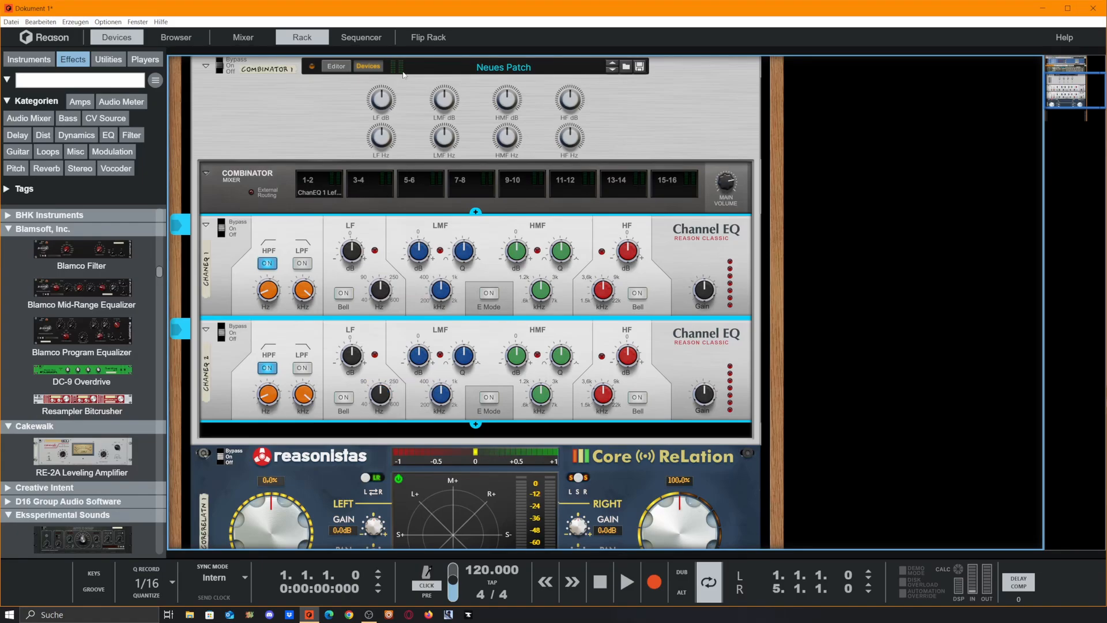
- Audition the LF dB control at 95 while watching the CoreReLation stereo meter, and return it to 64
left_click(386, 98)
left_click_drag(387, 98, 392, 77)
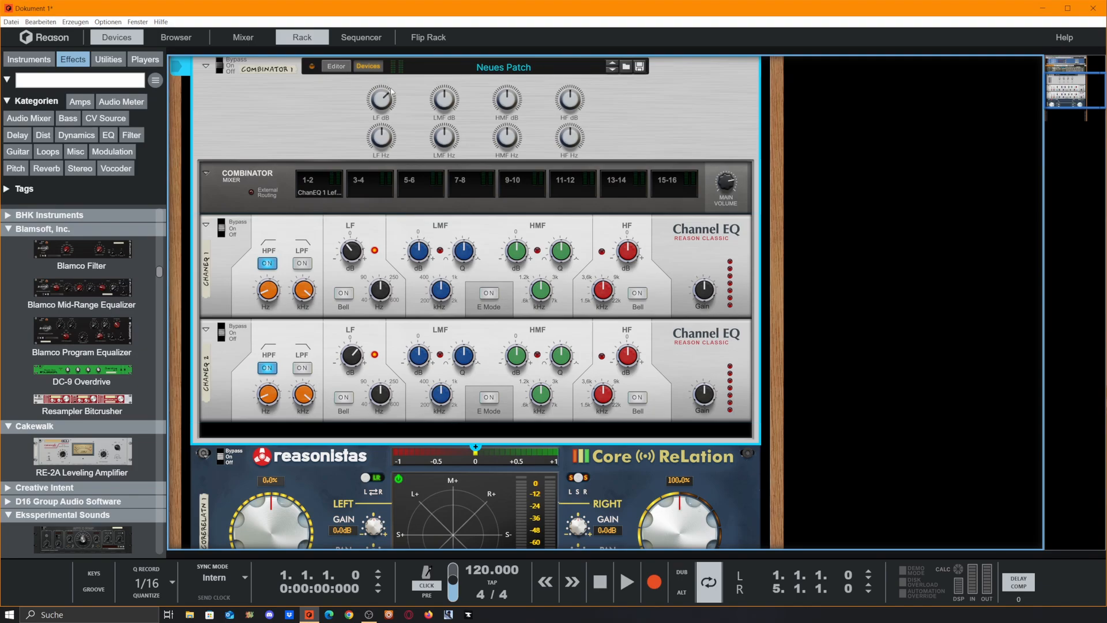
left_click_drag(382, 100, 387, 86)
mouse_move(385, 116)
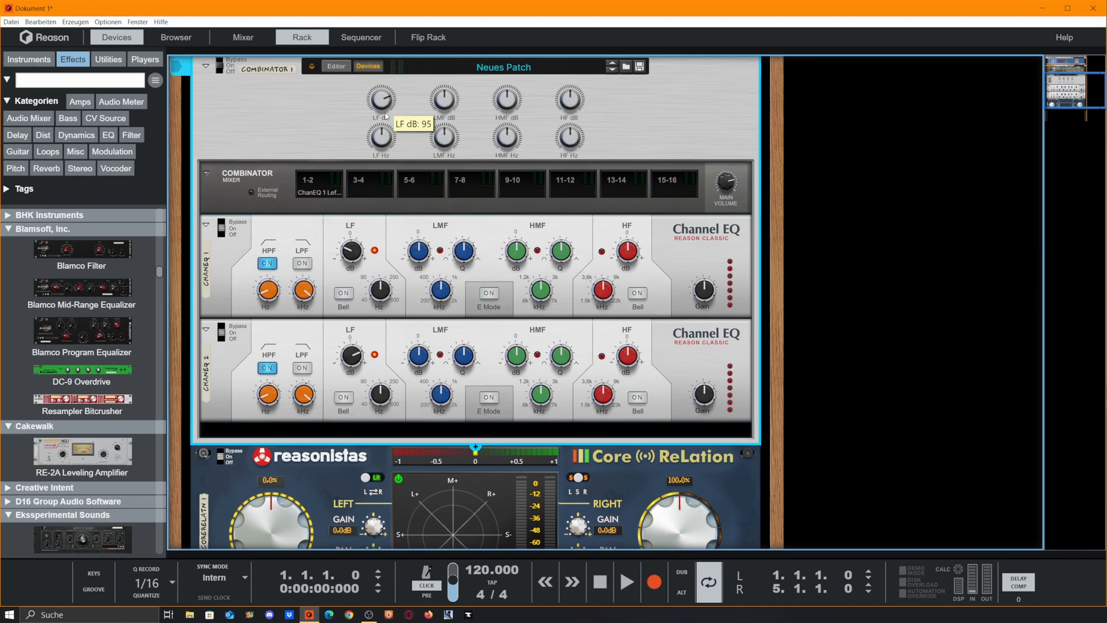
scroll(424, 114, "down", 2)
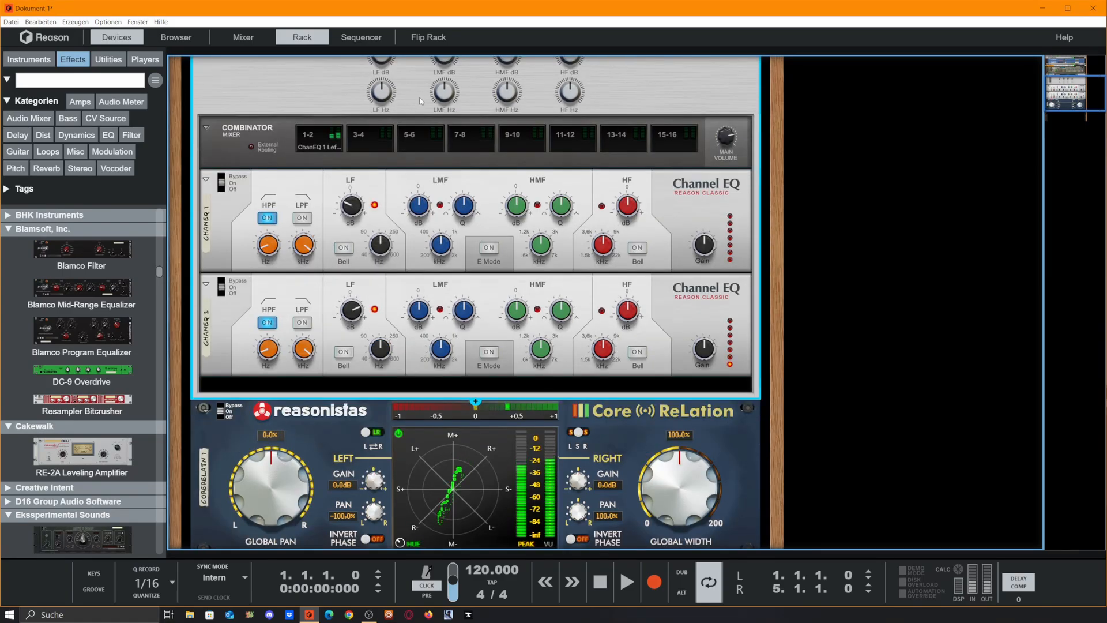
scroll(443, 173, "up", 2)
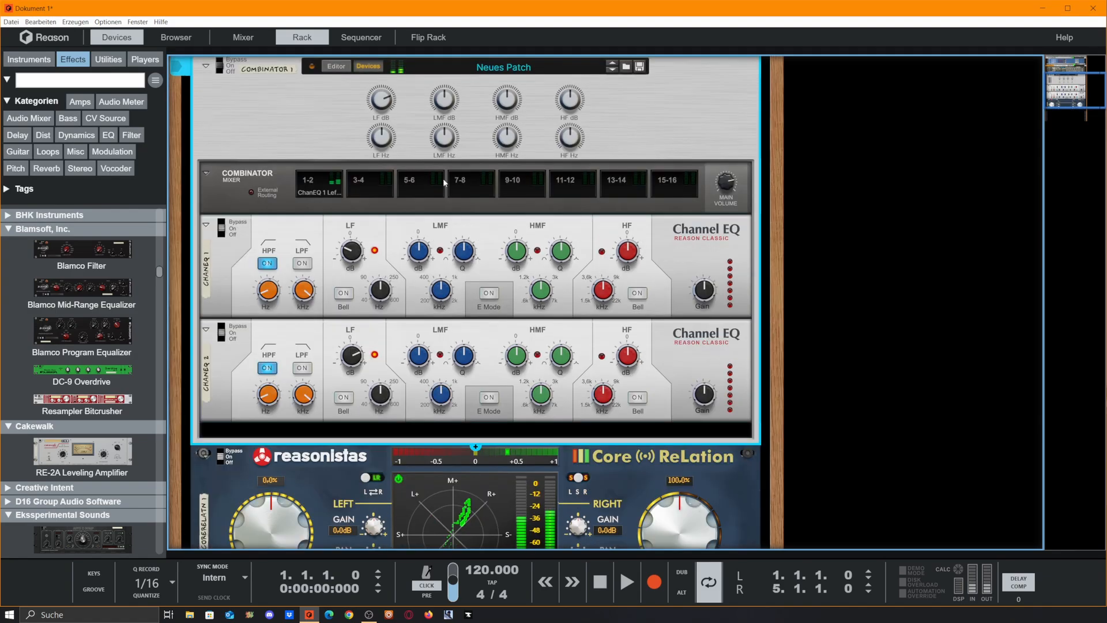
left_click_drag(384, 103, 403, 88)
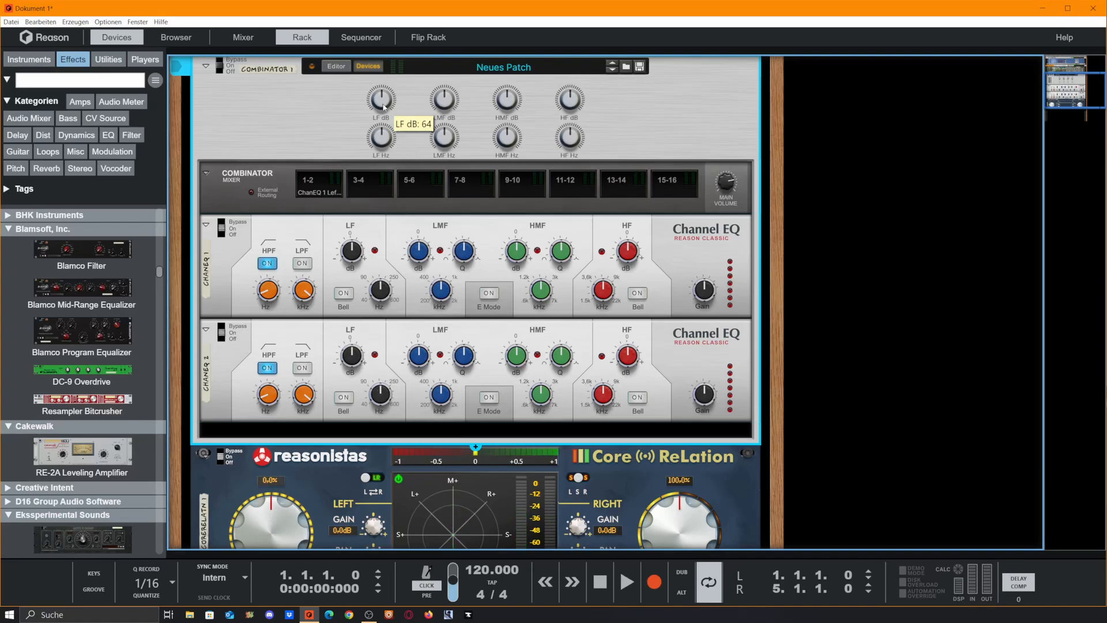
scroll(466, 148, "down", 1)
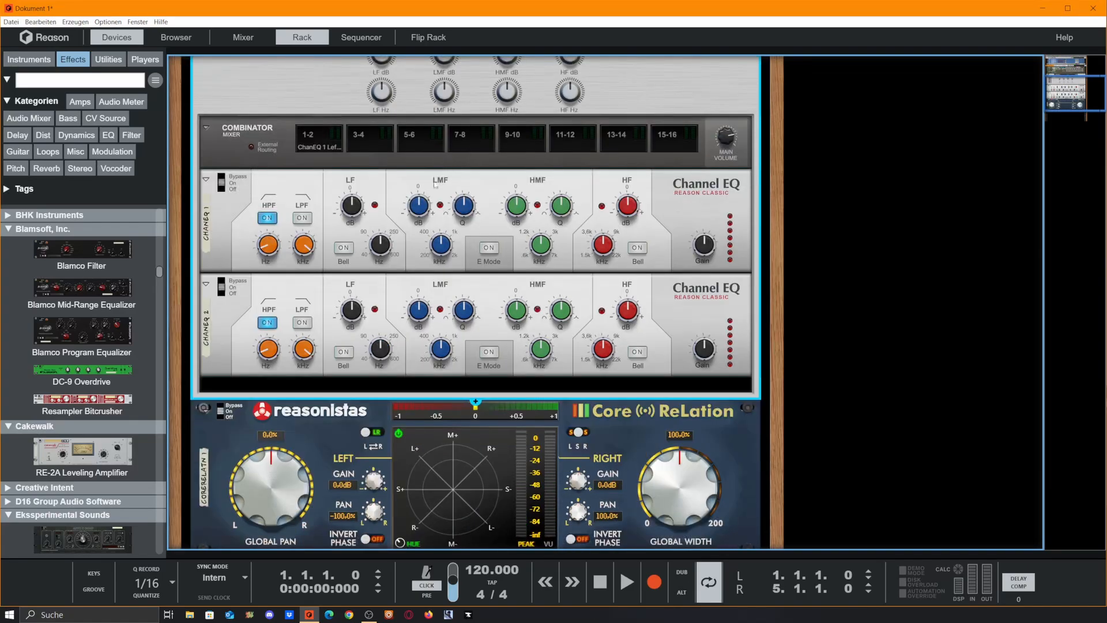
scroll(438, 190, "up", 1)
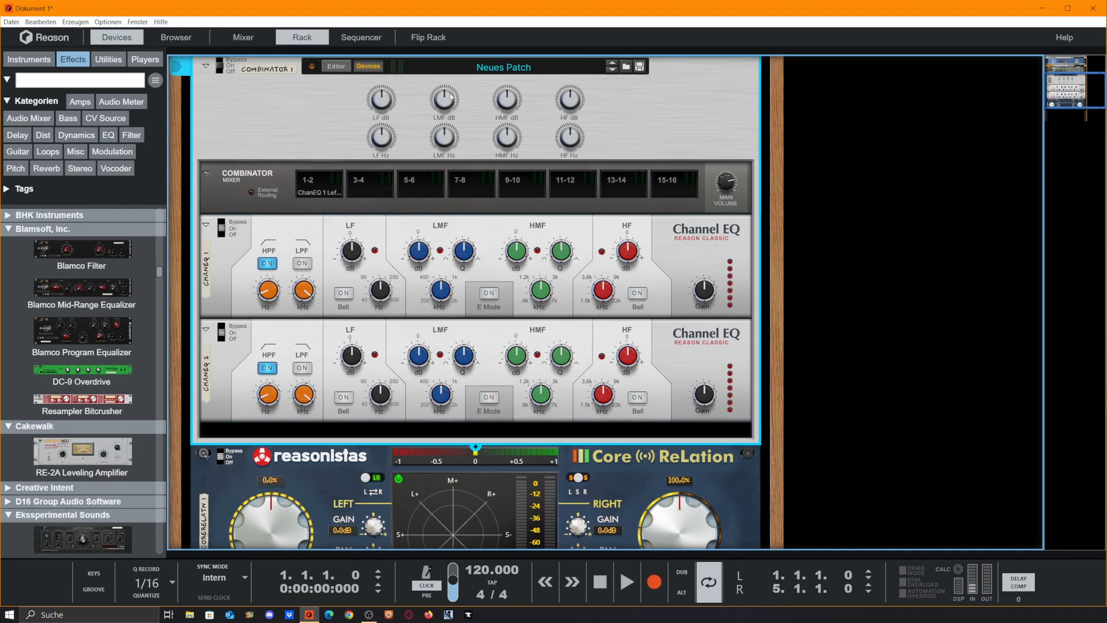
- Narrow ChanEQ 1's LF Gain mapping in the Combinator editor to a 10 dB minimum and -2 dB maximum
left_click(337, 66)
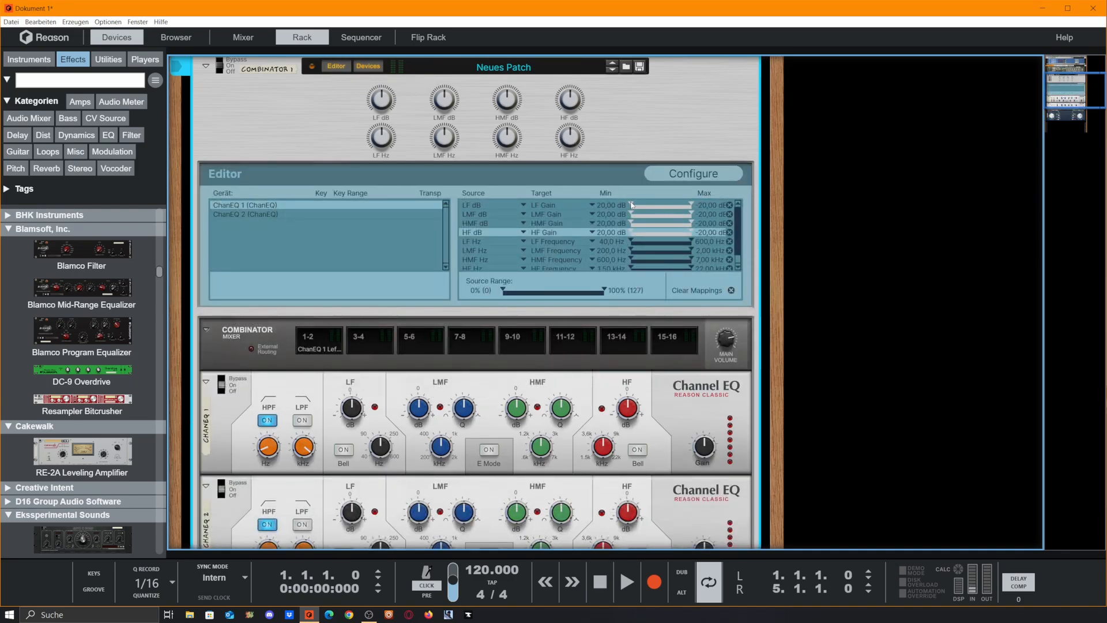
left_click_drag(631, 204, 676, 207)
mouse_move(383, 103)
left_mouse_down()
mouse_move(382, 88)
mouse_move(380, 132)
mouse_move(383, 103)
left_mouse_up()
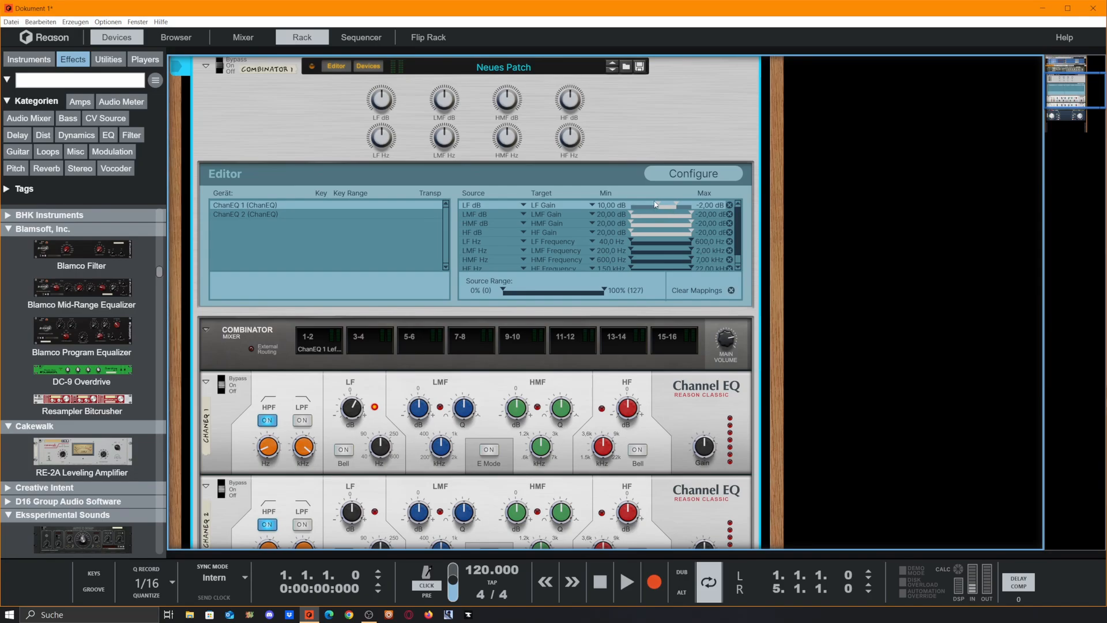
- Restore ChanEQ 1's LF Gain mapping to a 20 dB minimum and -20 dB maximum, and reset its LF Gain to 0 dB
left_click_drag(656, 204, 549, 199)
left_click_drag(676, 205, 750, 208)
scroll(459, 338, "down", 5)
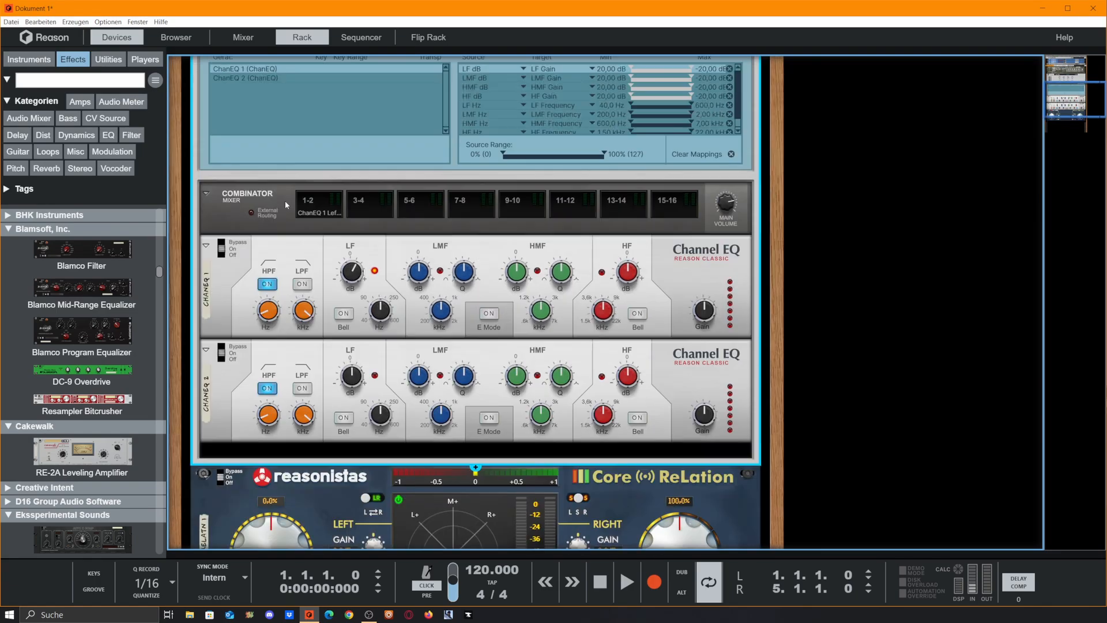
left_click(350, 271, "ctrl")
scroll(397, 222, "up", 2)
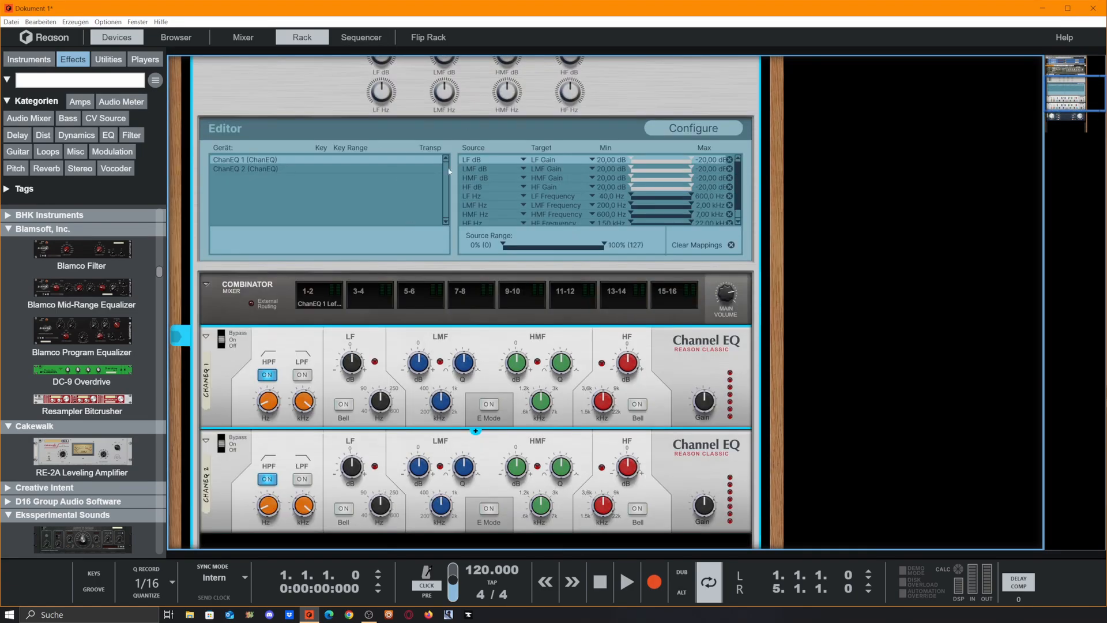
- Hide the Combinator editor to leave the panel controls and both Channel EQs in view
scroll(447, 172, "up", 4)
left_click(338, 202)
scroll(369, 179, "down", 3)
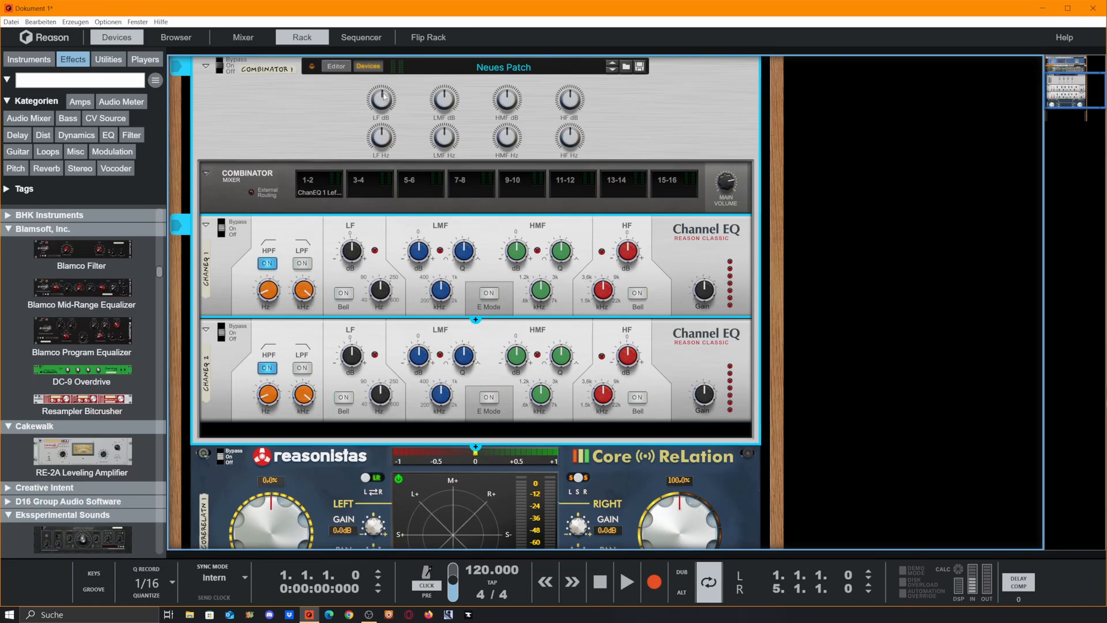
- Try raised and lowered settings on the four Combinator gain controls, including HF dB at 76, while comparing the opposing EQ gains
left_click_drag(383, 100, 384, 92)
left_click_drag(449, 101, 510, 61)
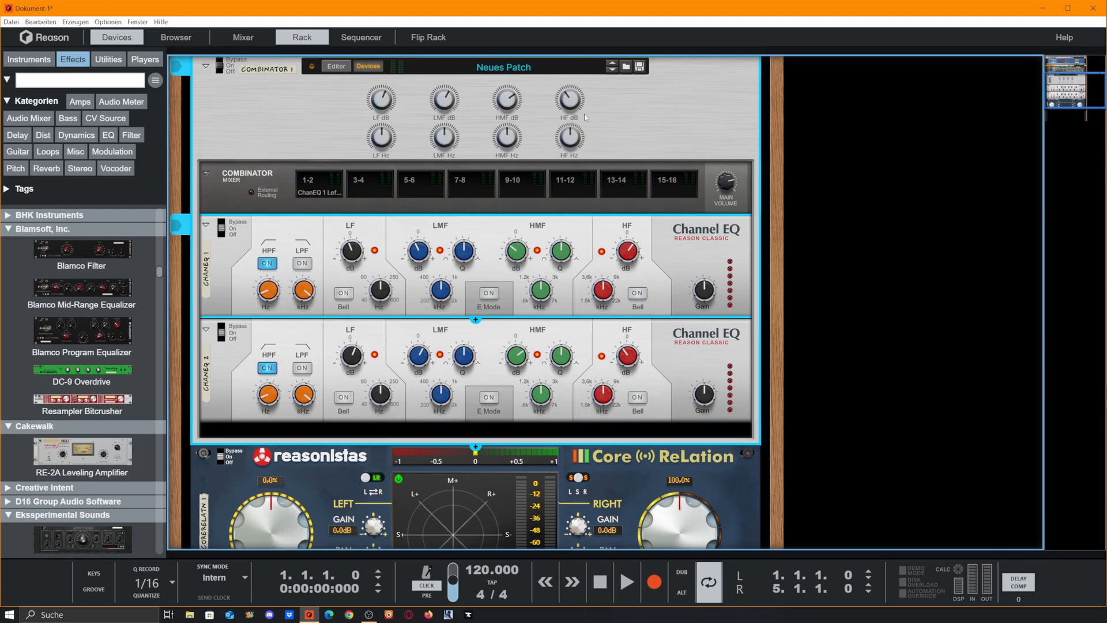
left_click_drag(582, 111, 584, 48)
left_click_drag(387, 100, 385, 126)
left_click_drag(448, 106, 449, 123)
left_click_drag(511, 103, 515, 142)
left_click_drag(574, 103, 589, 170)
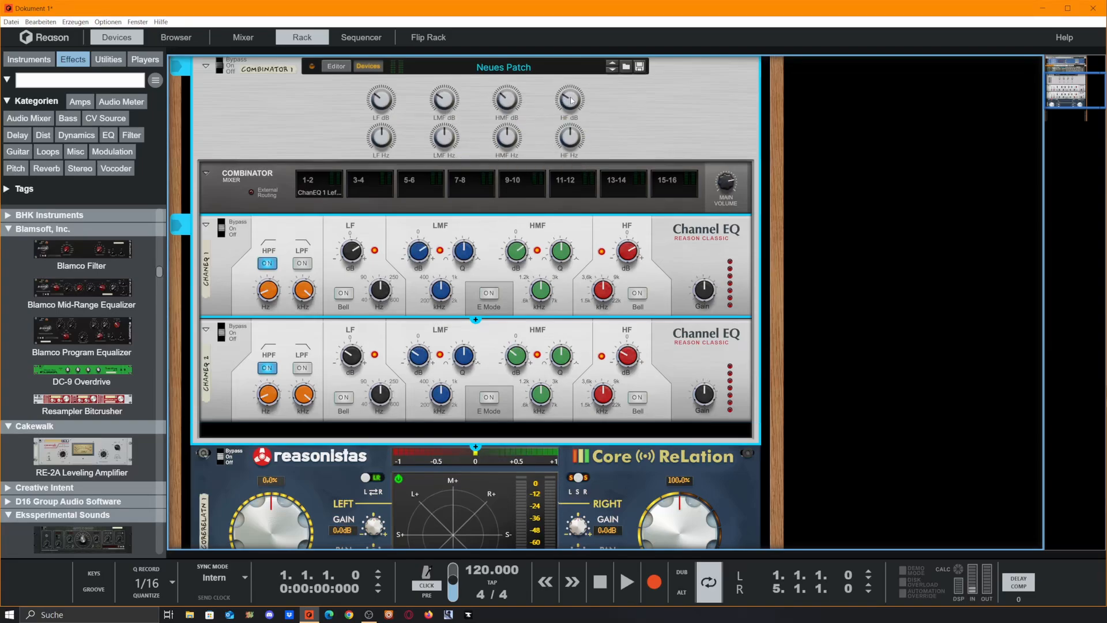
left_click_drag(571, 99, 575, 34)
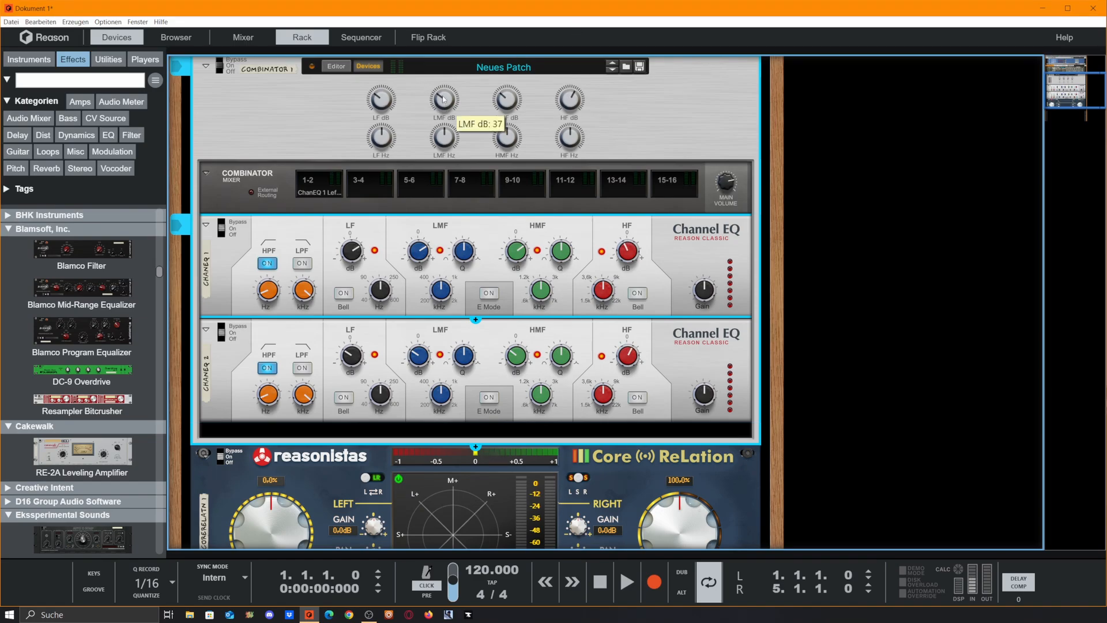
left_click_drag(443, 99, 451, 66)
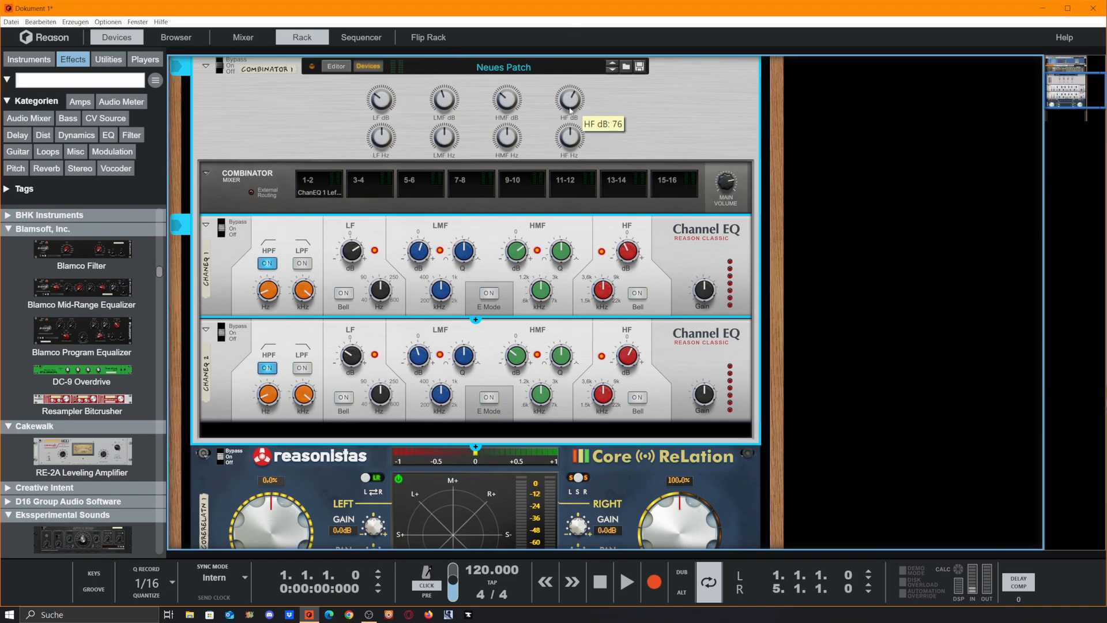
- Reset the LF, LMF, HMF and HF dB controls to their centre value of 64
left_click(508, 106, "ctrl")
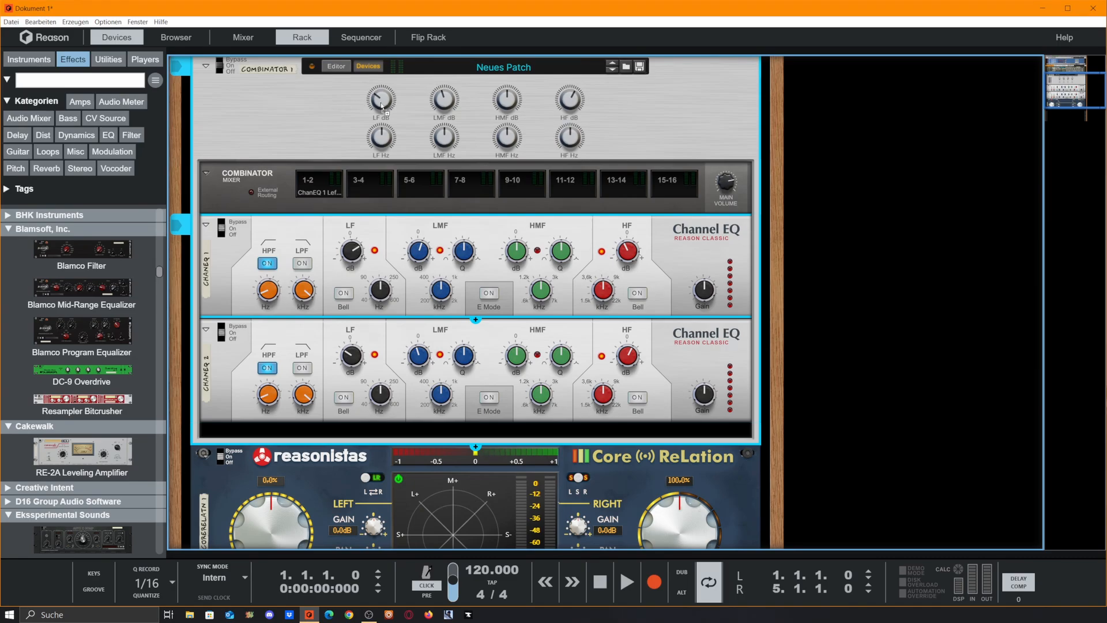
scroll(381, 105, "up", 3)
scroll(390, 136, "down", 3)
left_click(374, 92, "ctrl")
left_click(562, 107, "ctrl")
left_click(443, 98, "ctrl")
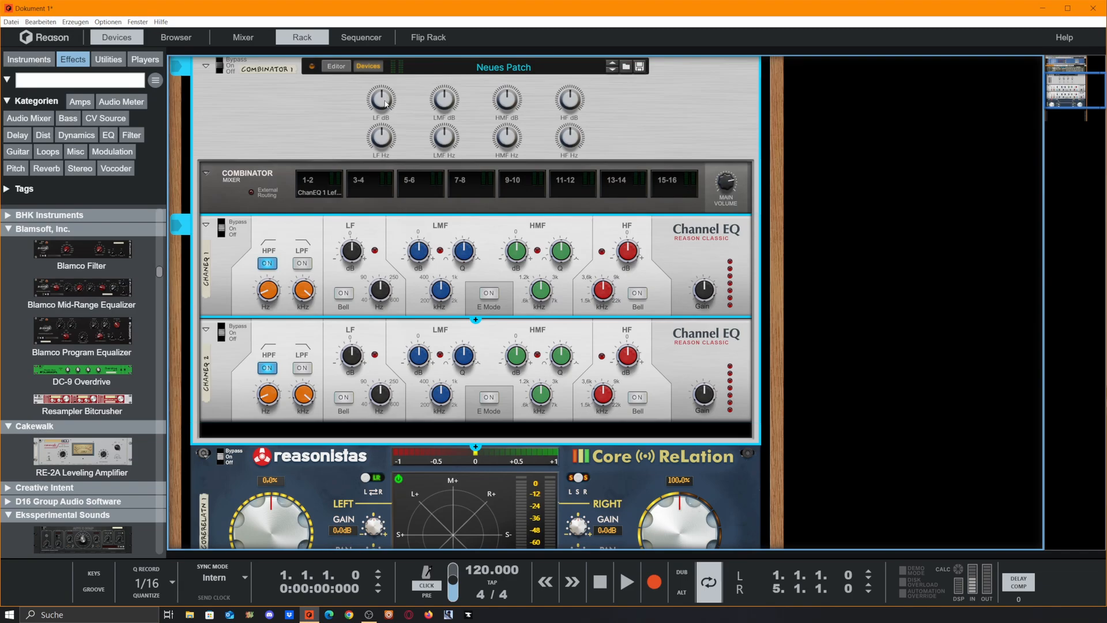
- Lower LF dB to 47 and LMF dB slightly, raise HMF dB to 78 and HF dB further, and check the stereo image in CoreReLation
mouse_move(385, 104)
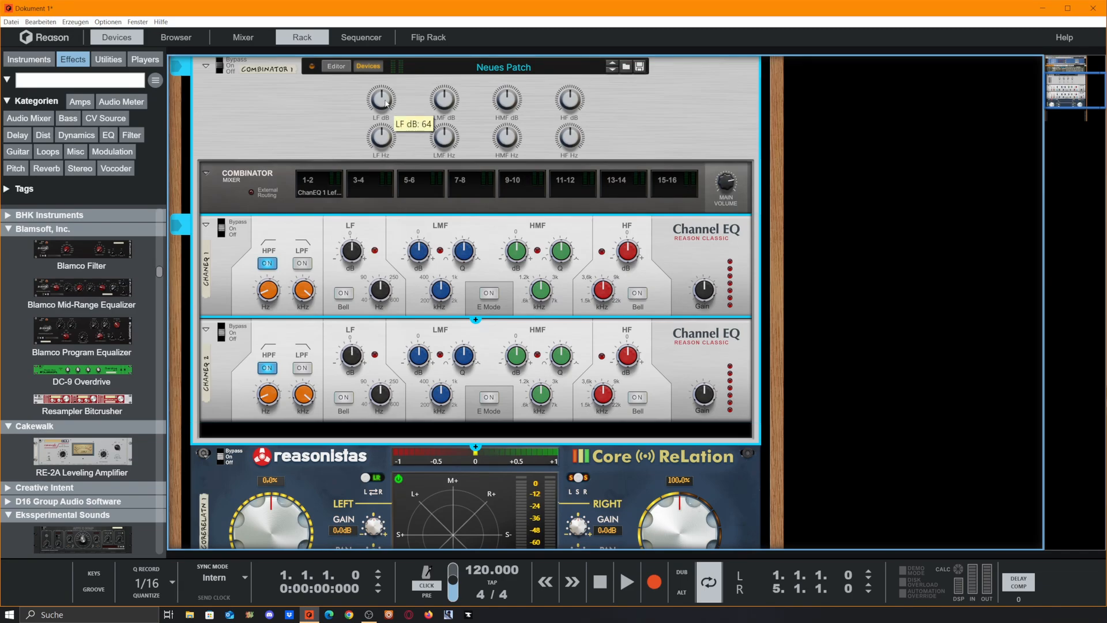
left_click_drag(385, 104, 392, 134)
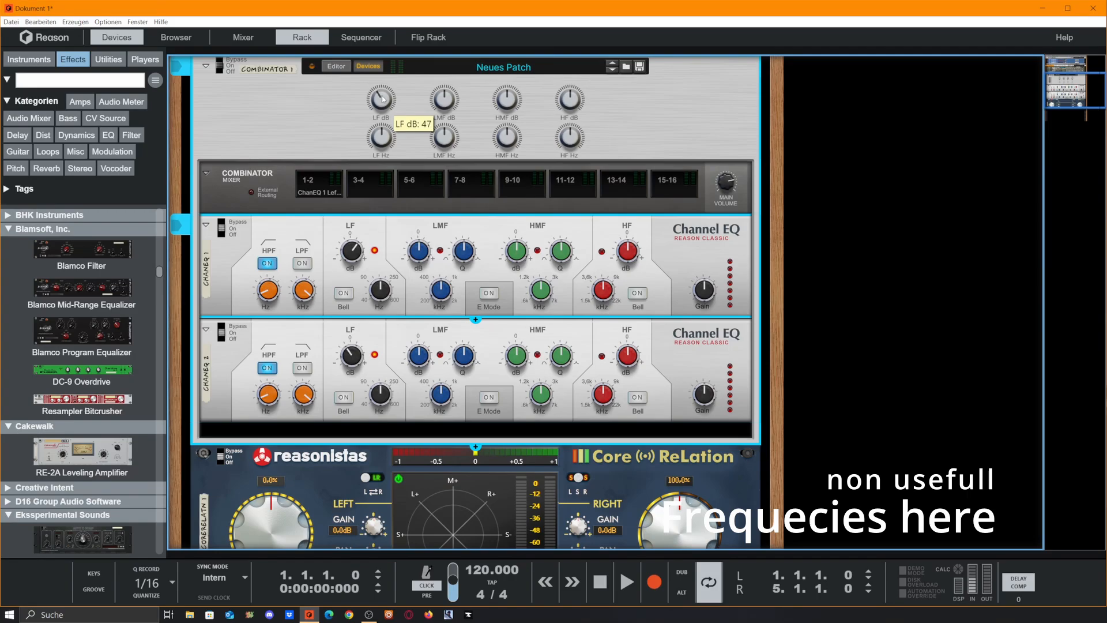
left_click_drag(446, 99, 449, 105)
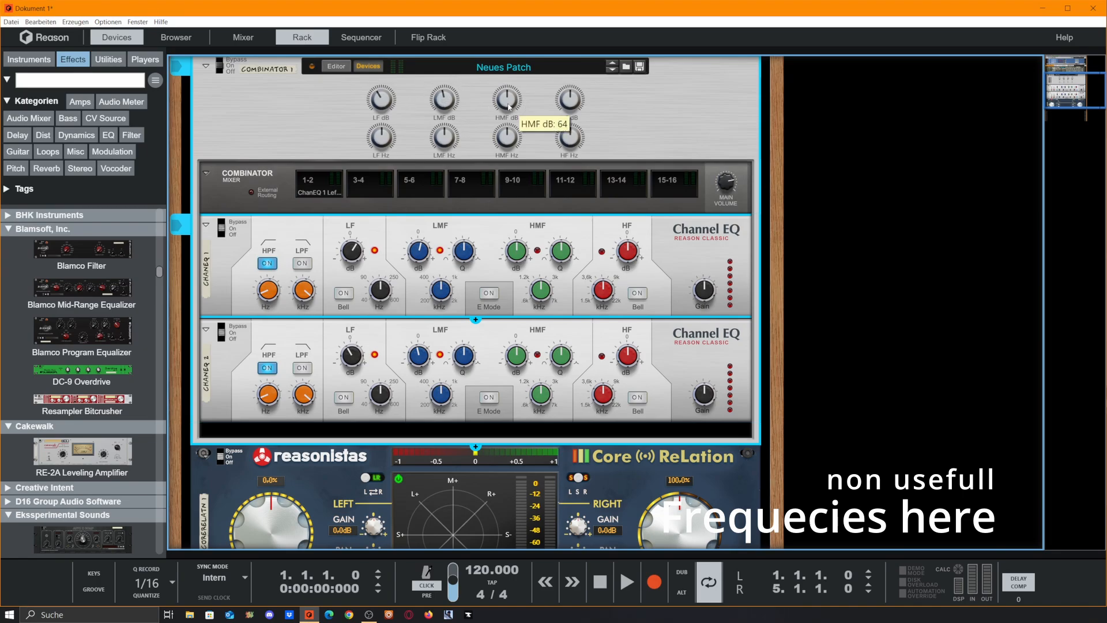
left_click_drag(508, 104, 580, 78)
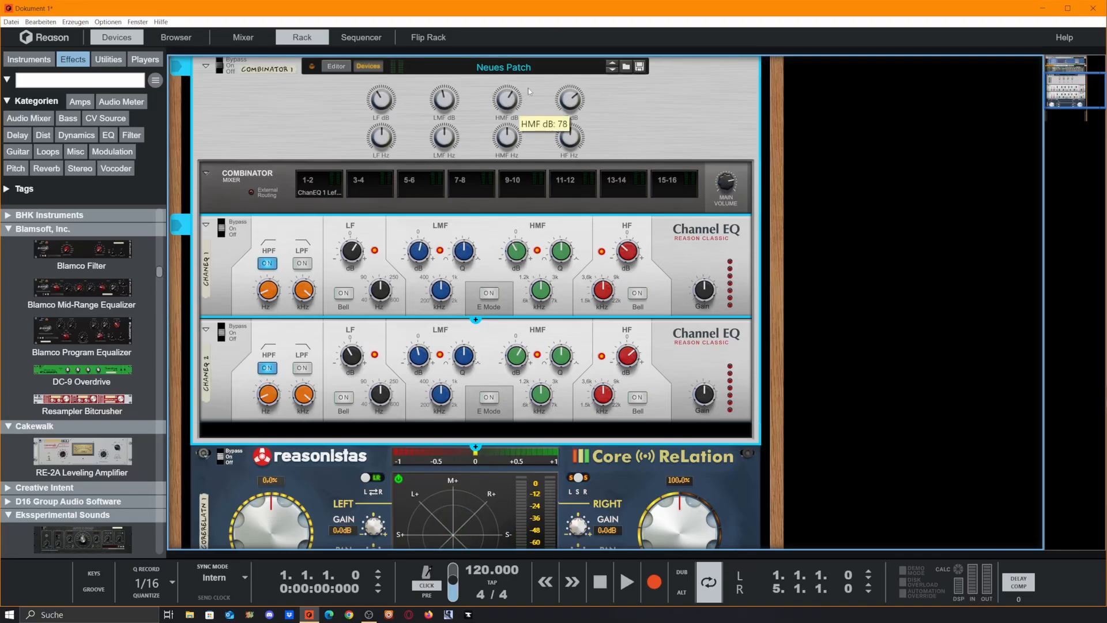
left_click_drag(570, 99, 587, 70)
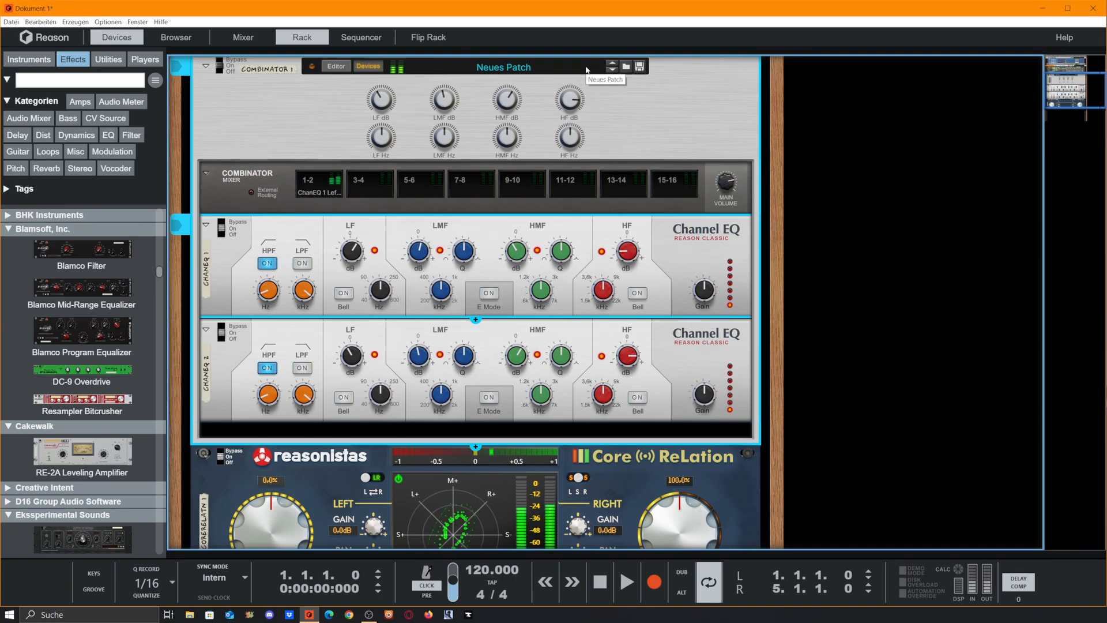
left_click(503, 115)
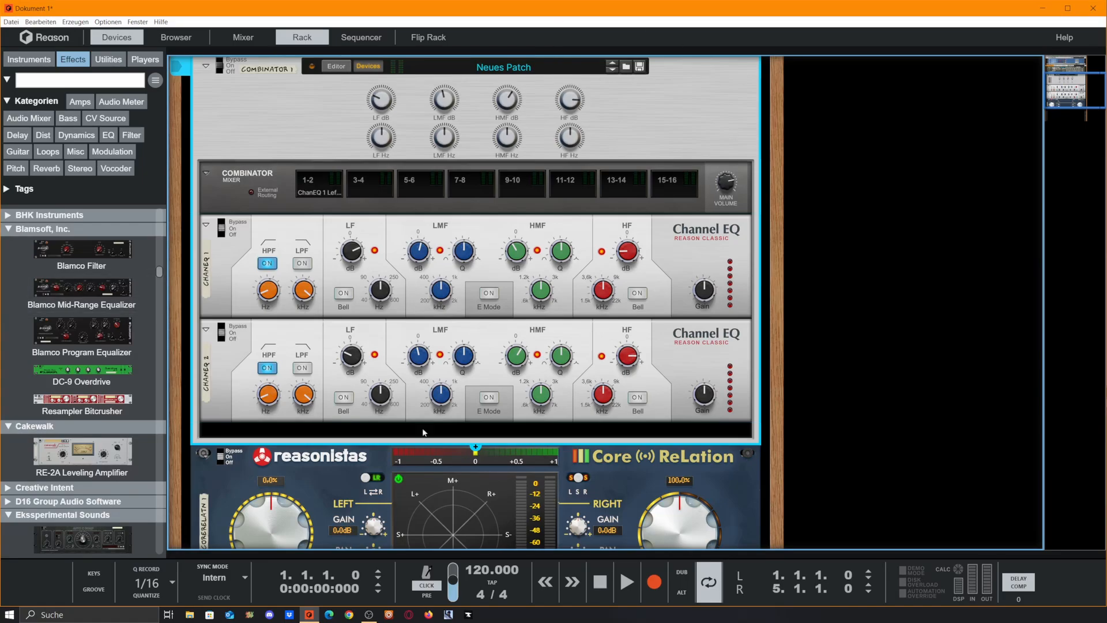
scroll(537, 479, "down", 3)
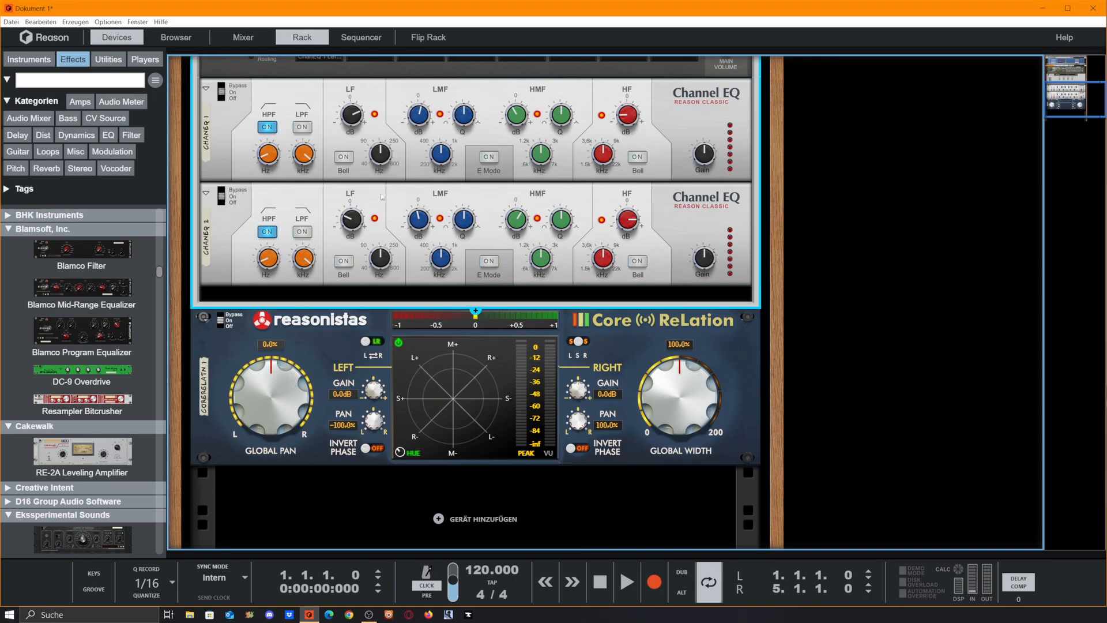
scroll(382, 196, "up", 5)
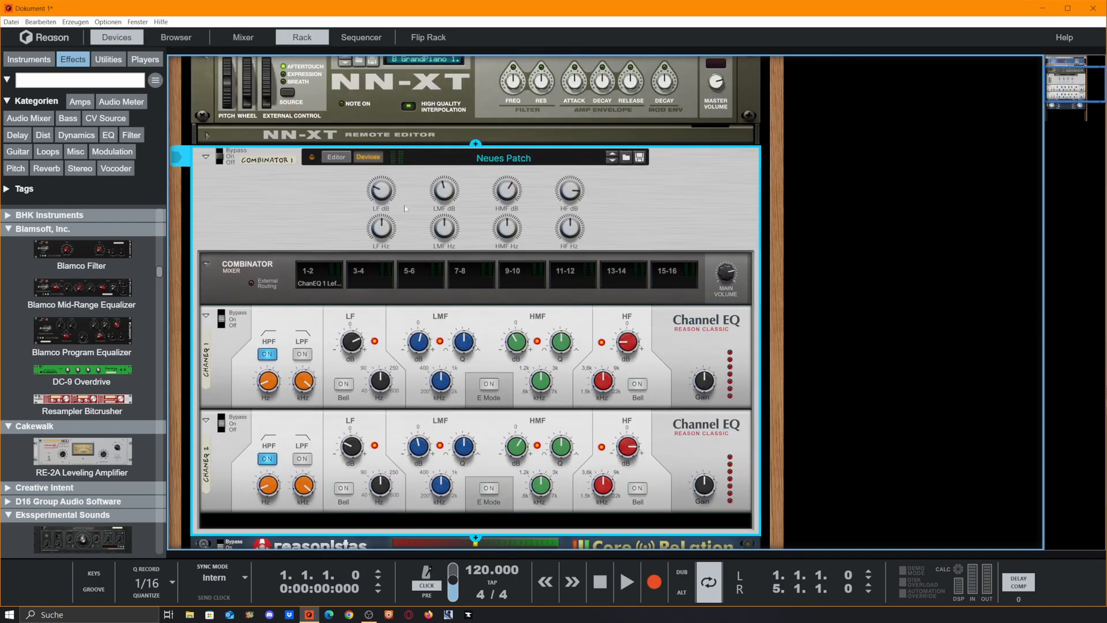
- Raise LMF dB, lower HMF dB and HF dB, and offset the frequency controls with LMF Hz at 75, LF Hz and HMF Hz higher, HF Hz lower
left_click_drag(443, 196, 454, 152)
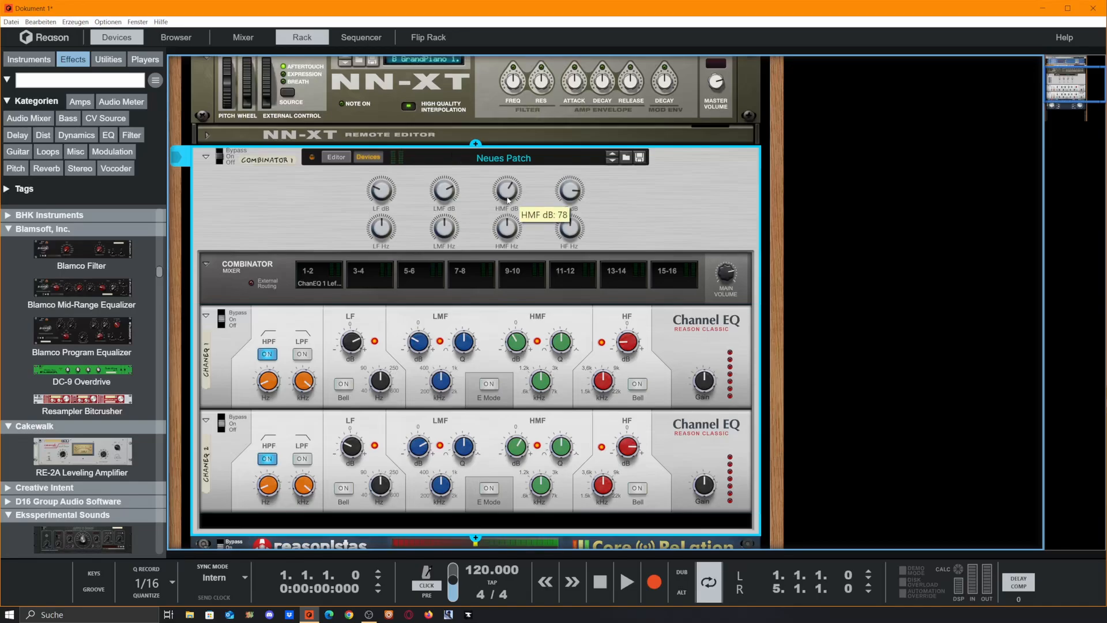
left_click_drag(507, 200, 540, 264)
left_click_drag(570, 192, 571, 179)
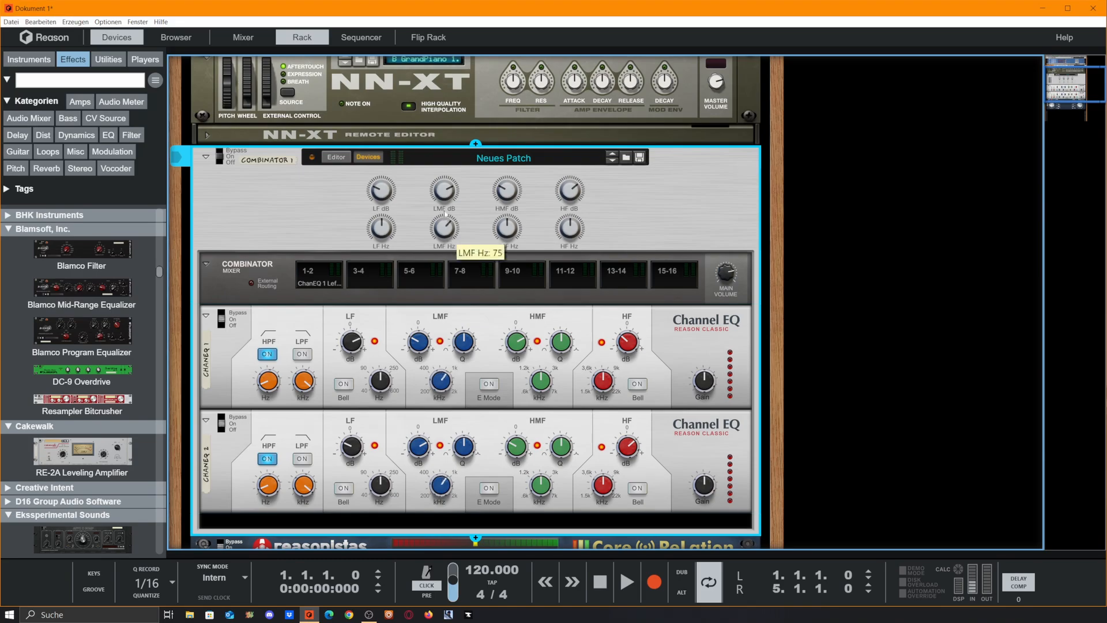
left_click_drag(572, 233, 500, 263)
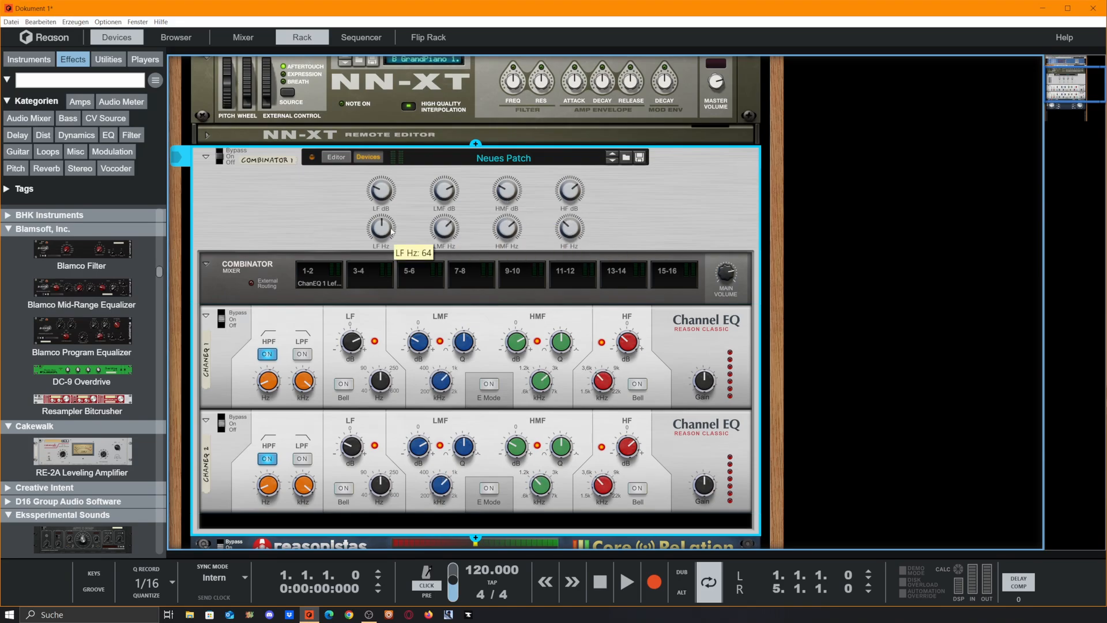
left_click_drag(393, 230, 413, 202)
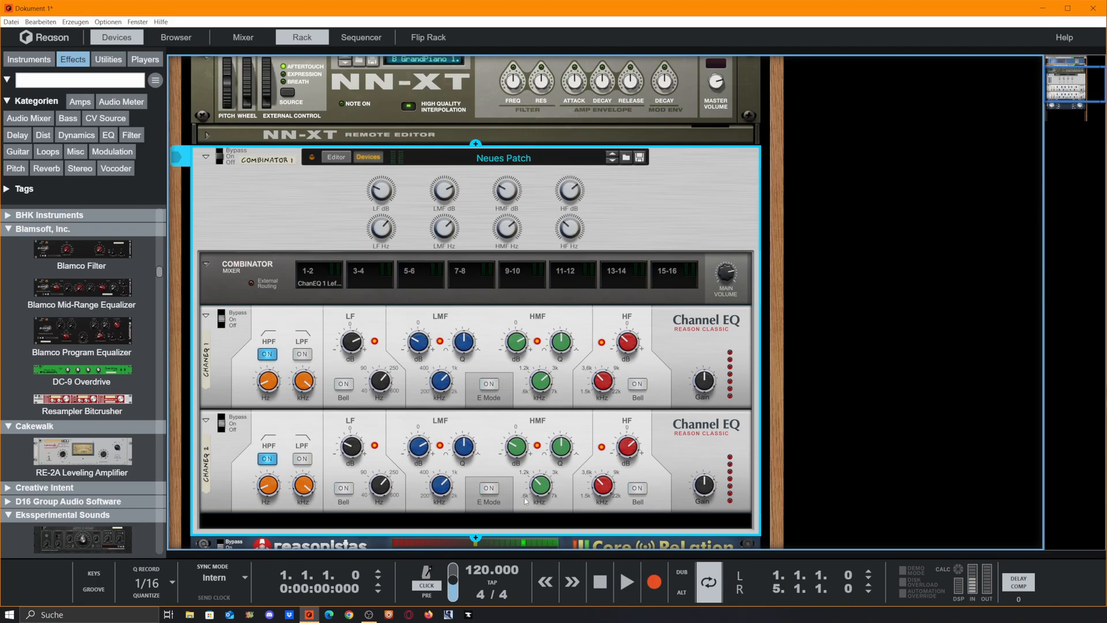
- Check ChanEQ 2's frequency mappings in the Combinator editor and map its HMF Frequency to the HMF Hz control
left_click(544, 489)
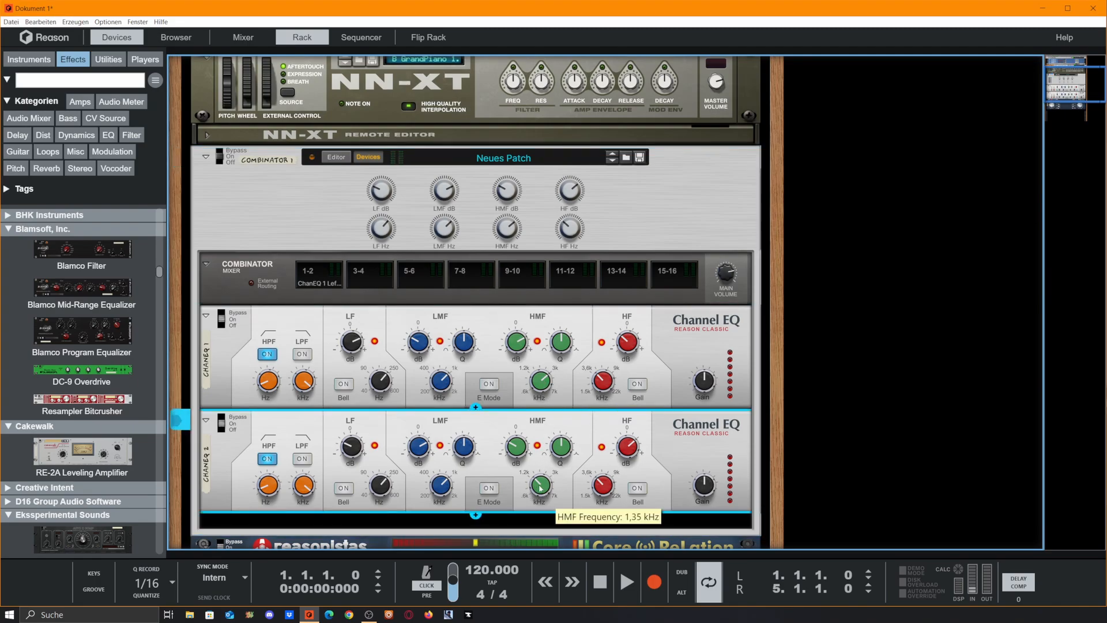
mouse_move(546, 500)
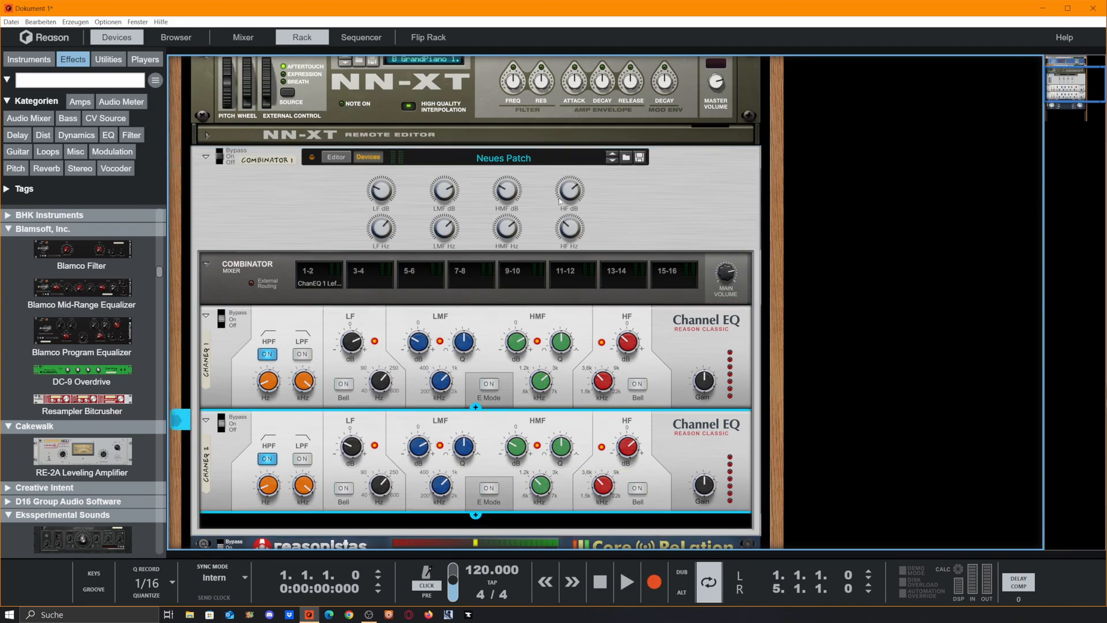
left_click(336, 157)
scroll(828, 313, "down", 3)
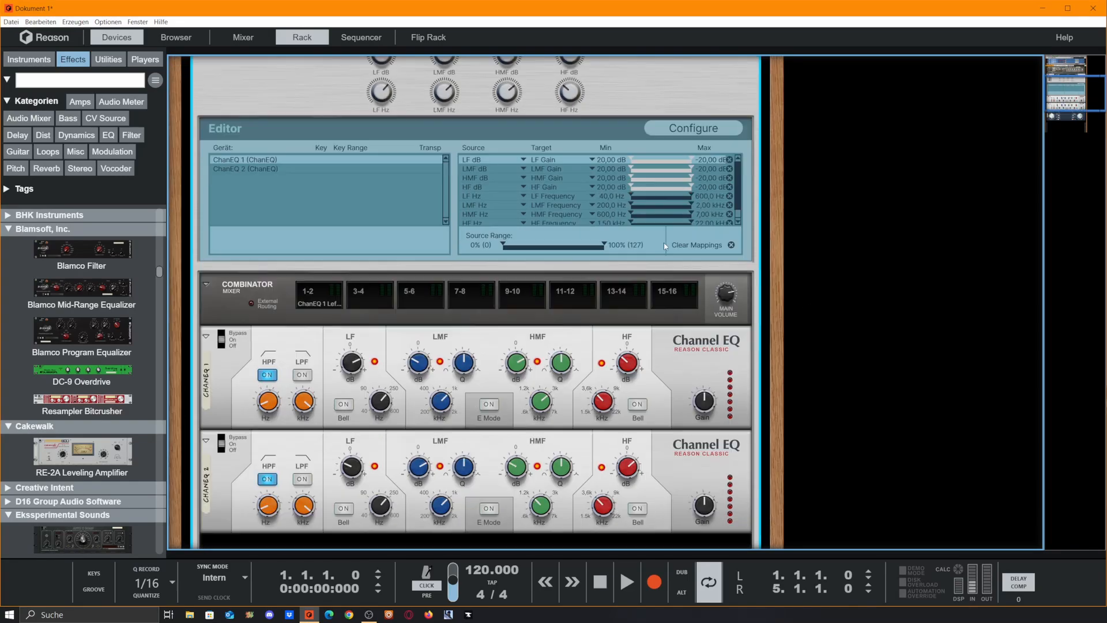
left_click_drag(738, 190, 738, 202)
left_click(293, 170)
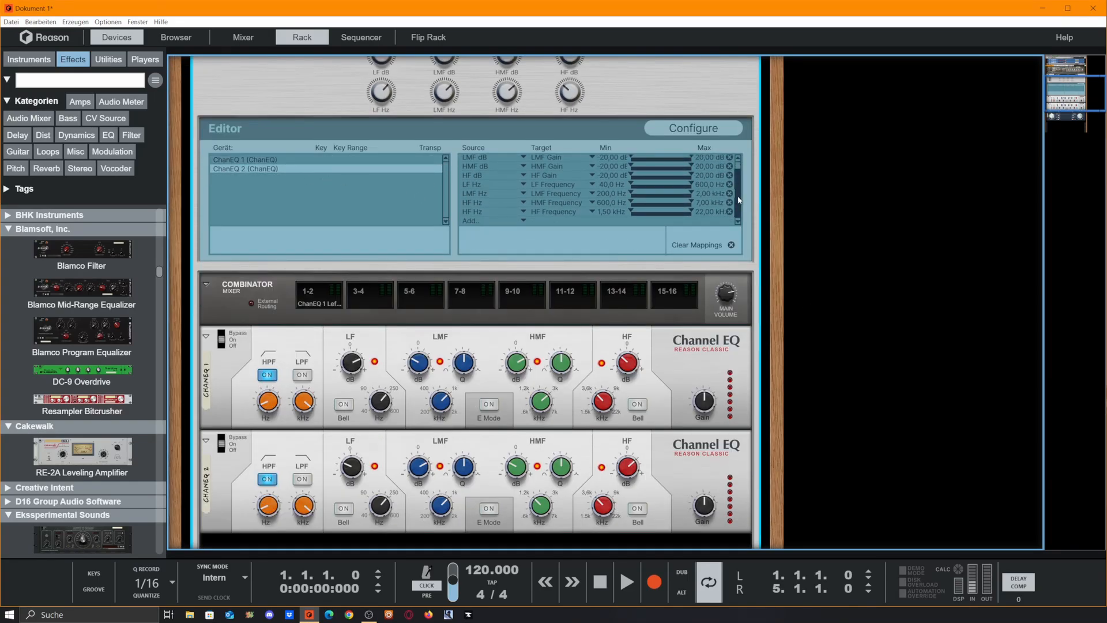
scroll(576, 346, "down", 3)
right_click(541, 417)
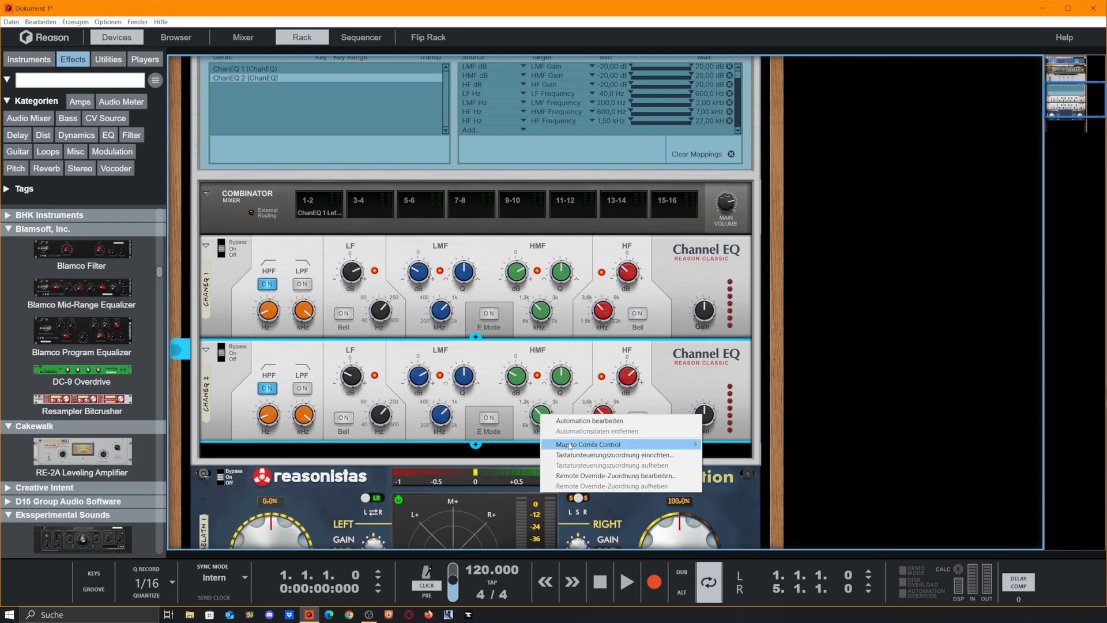
mouse_move(680, 444)
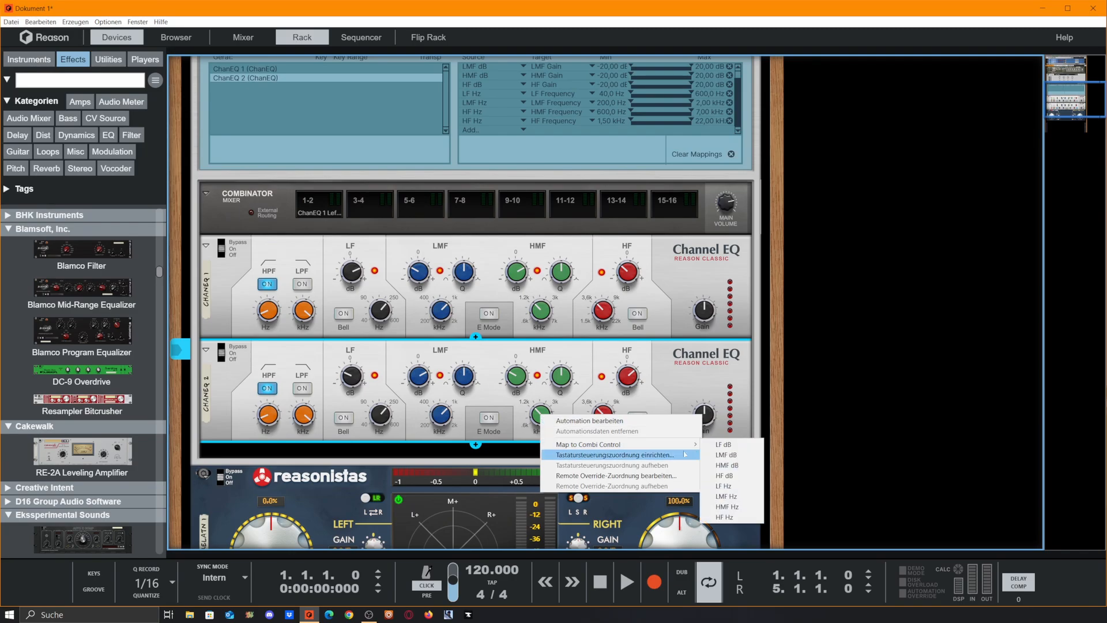
left_click(728, 506)
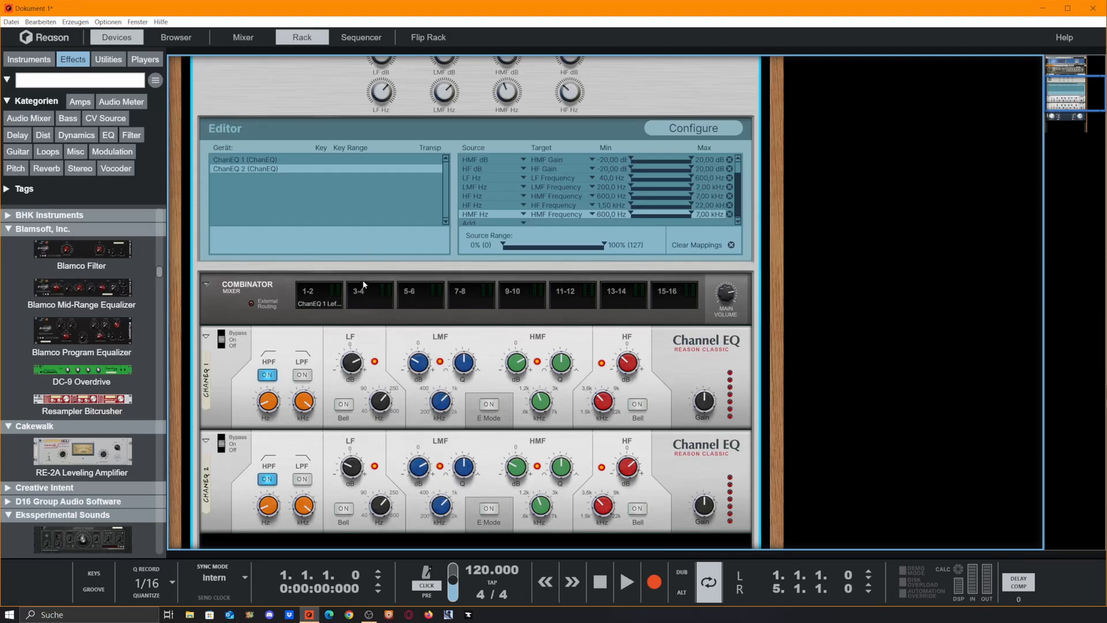
- Lower the HMF Hz control, hide the Combinator editor, and compare both Channel EQs with the CoreReLation meter
scroll(363, 287, "up", 7)
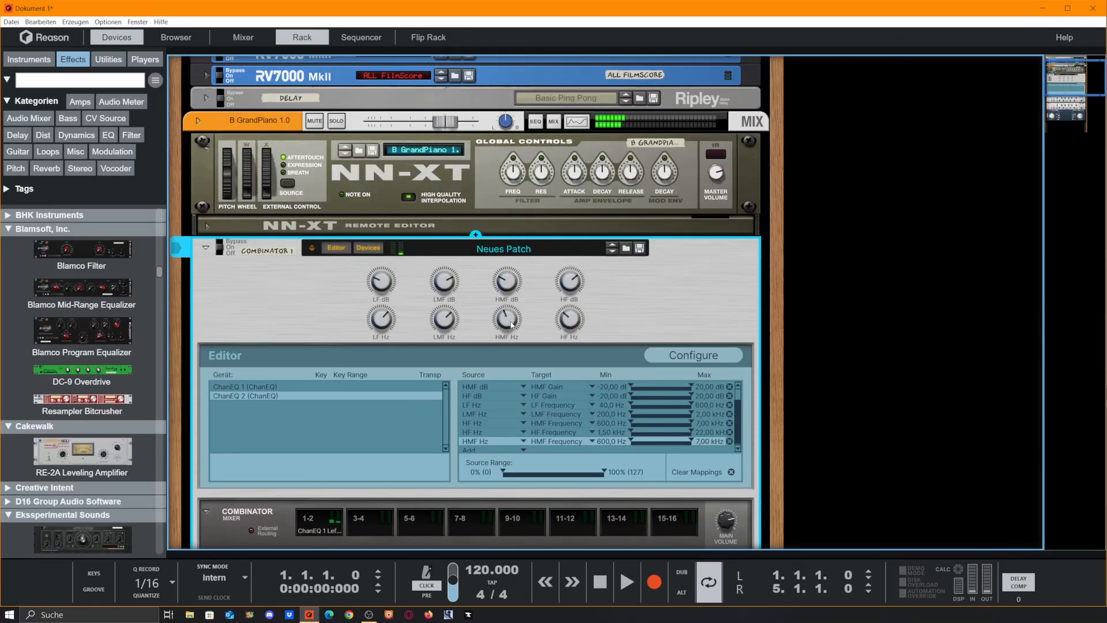
left_click(682, 354)
left_click(334, 248)
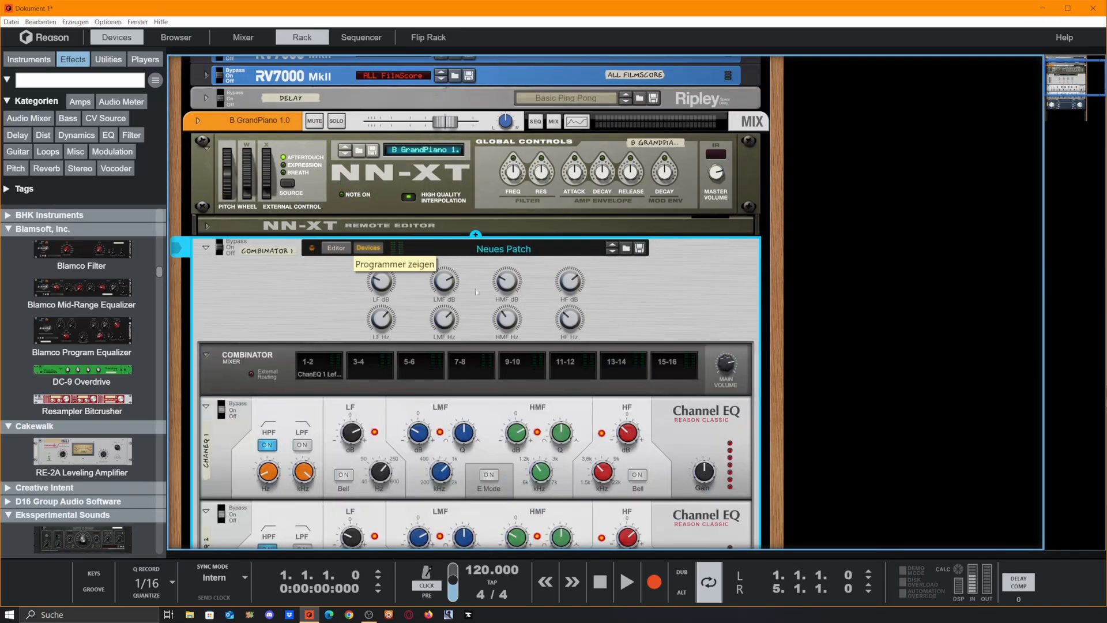
scroll(506, 317, "down", 3)
scroll(485, 276, "down", 2)
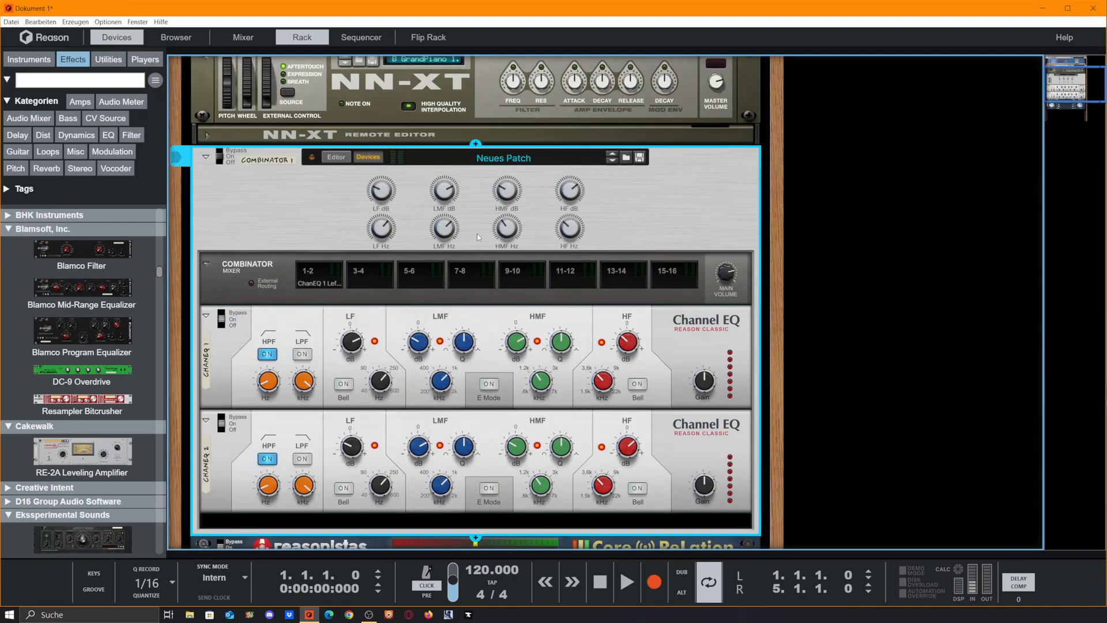
scroll(476, 234, "down", 3)
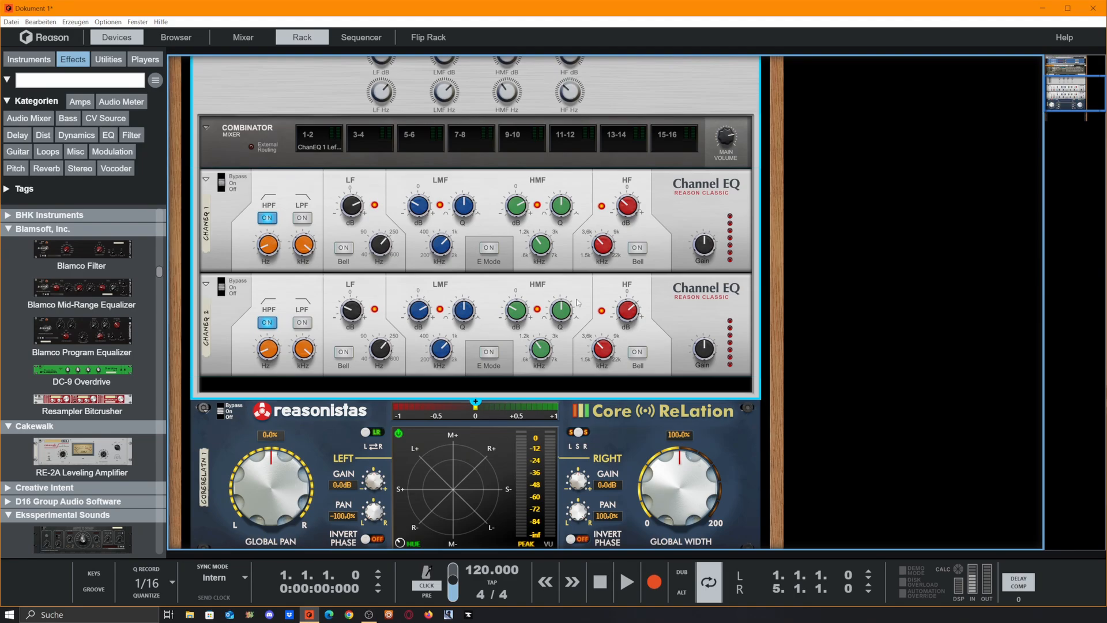
scroll(456, 236, "up", 3)
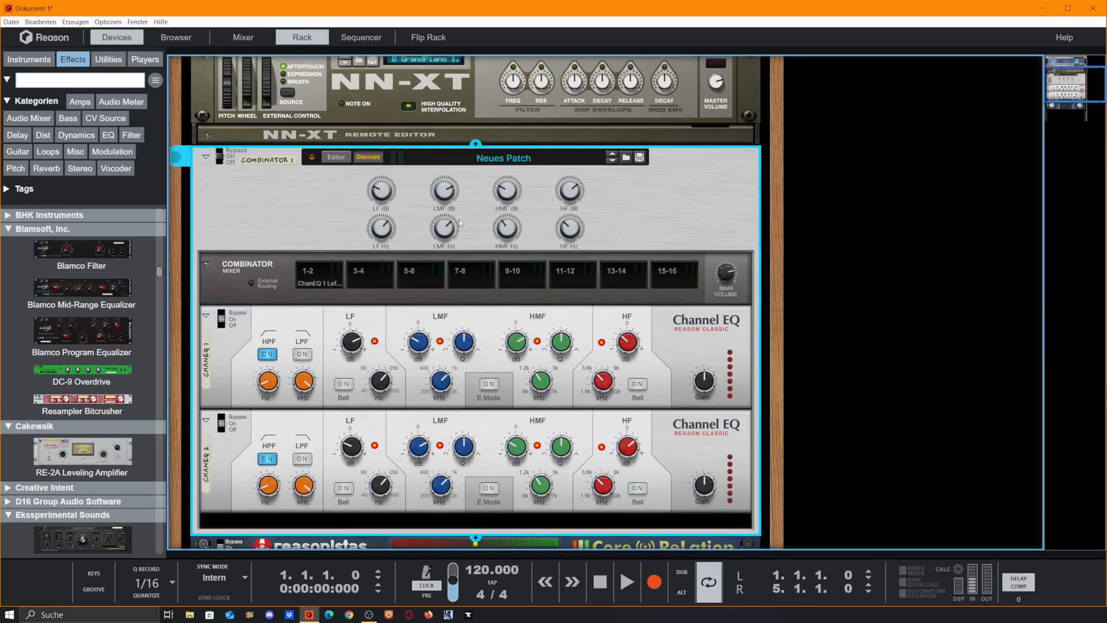
- Open the Combinator's panel configuration and try the Mix White fader and Dark Gray Big styles on the LF dB control
left_click(336, 157)
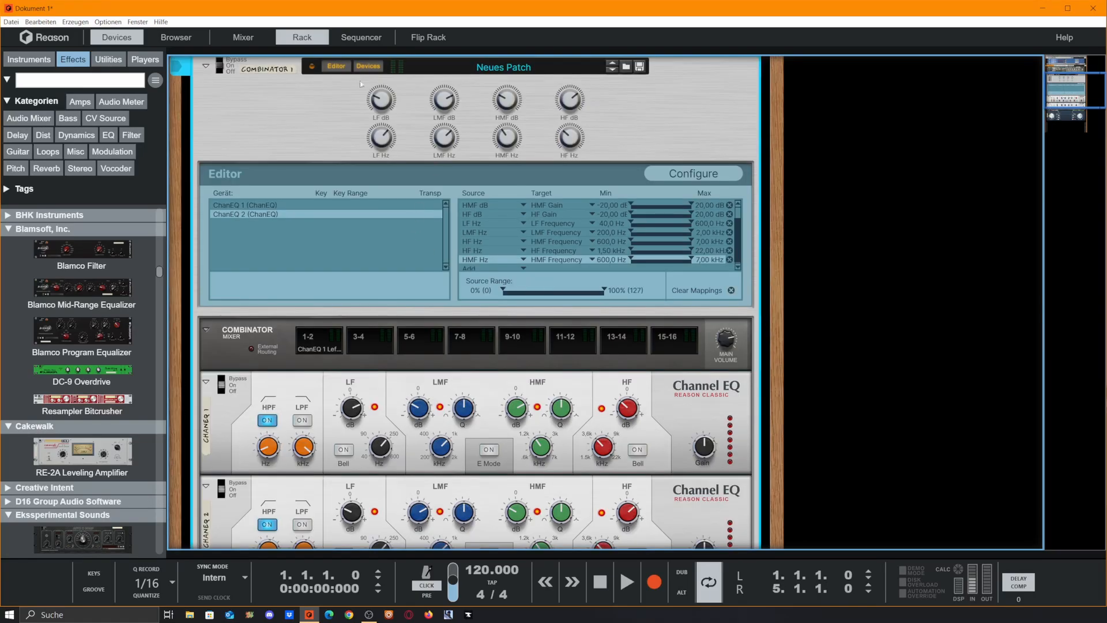
left_click(692, 179)
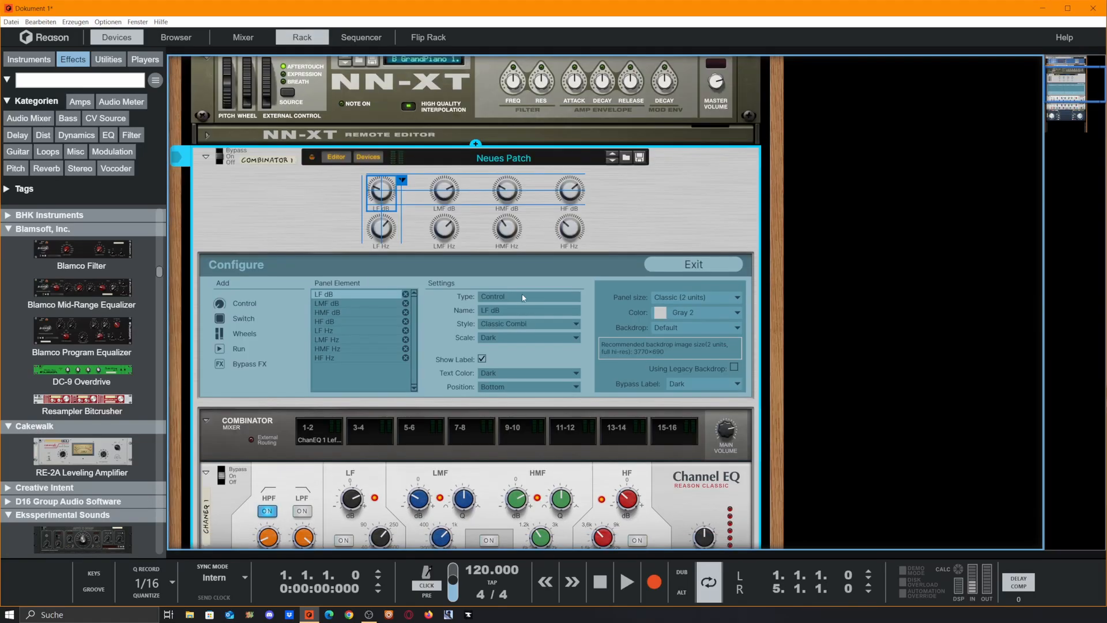
left_click(508, 323)
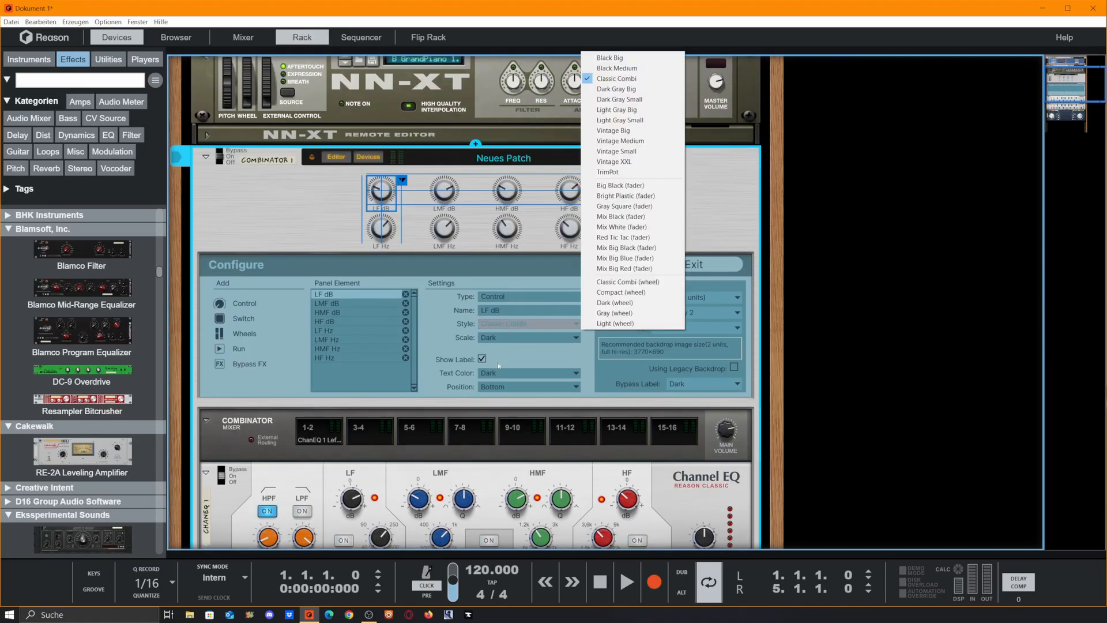
left_click(650, 230)
left_click(528, 324)
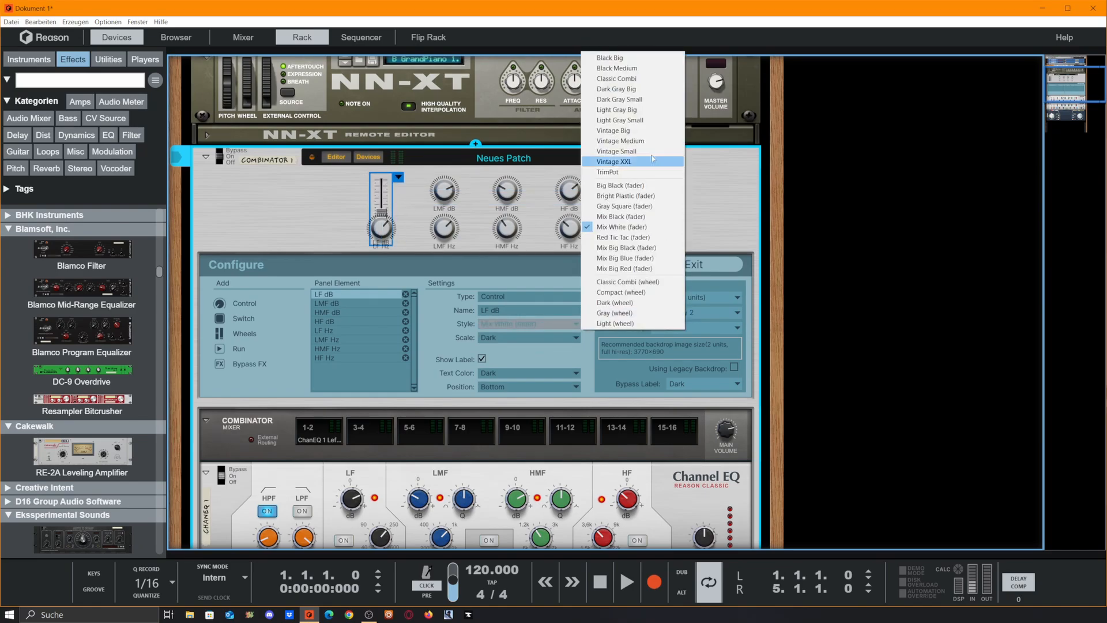
left_click(629, 89)
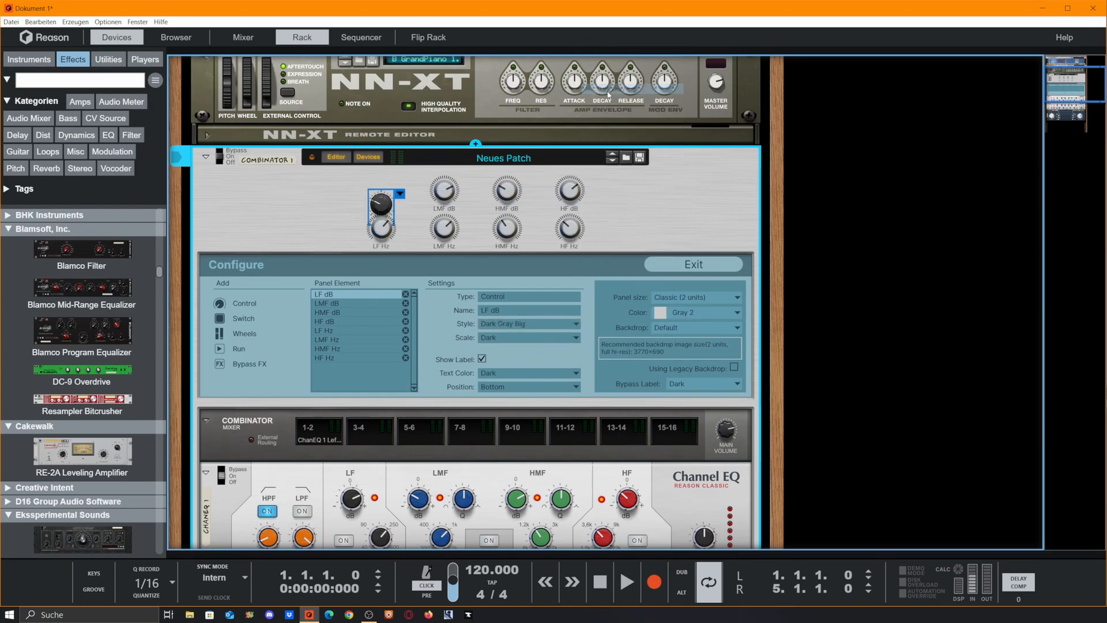
- Restore LF dB to the Classic Combi style and move it back in line with the other gain knobs above LF Hz
left_click(529, 324)
left_click(629, 79)
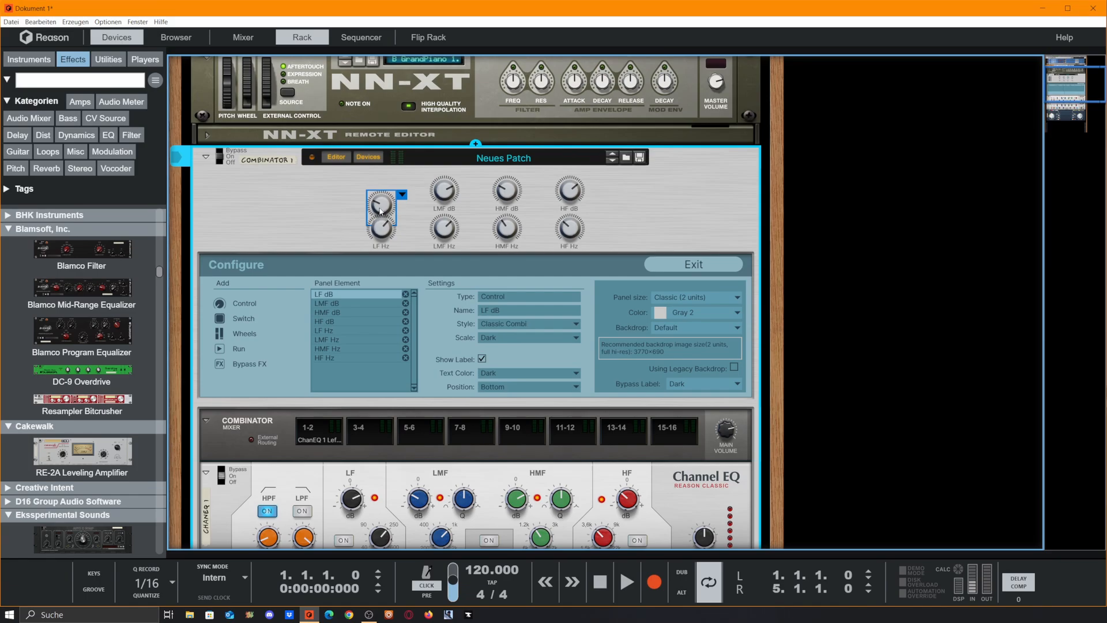
left_click_drag(381, 210, 379, 196)
left_click(735, 189)
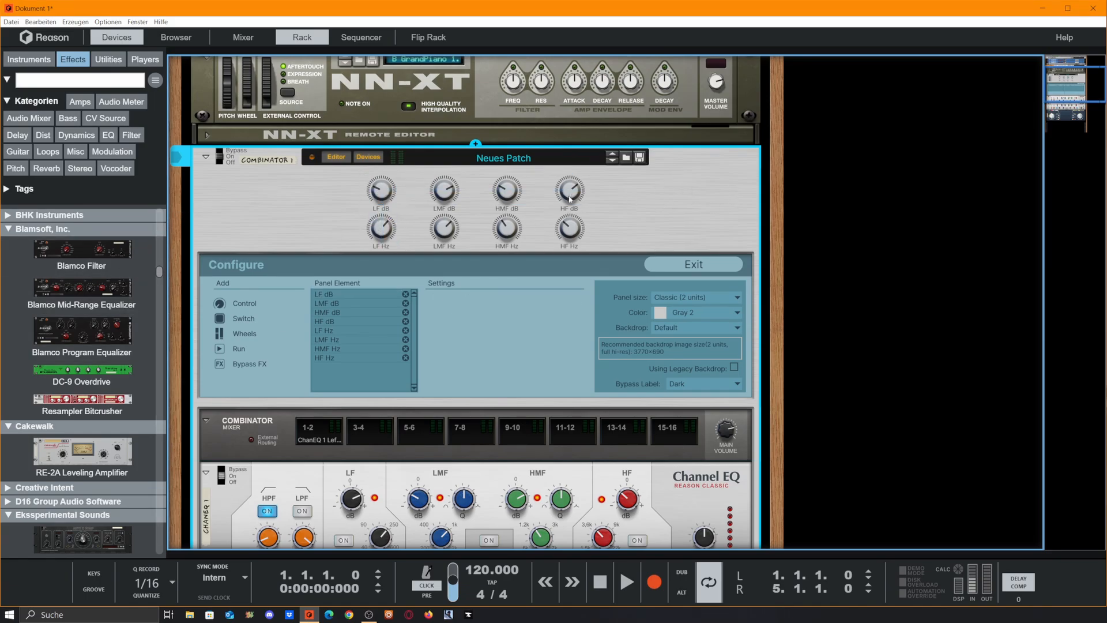
- Try black and blue panel colors on the Combinator and set the color to Green 1
left_click(687, 312)
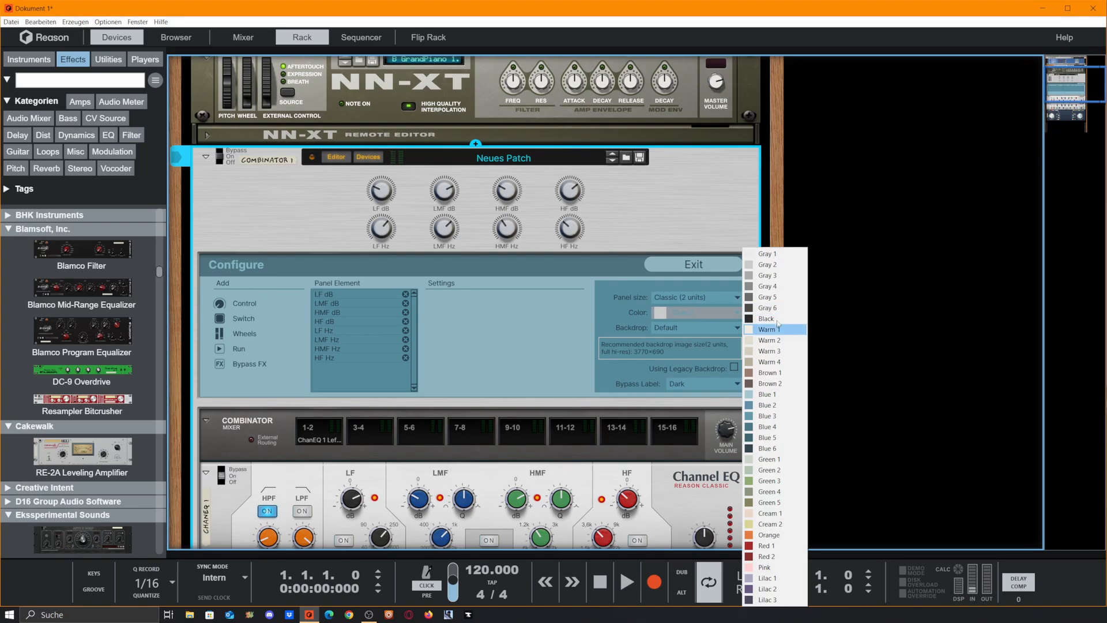
left_click(770, 318)
left_click(698, 312)
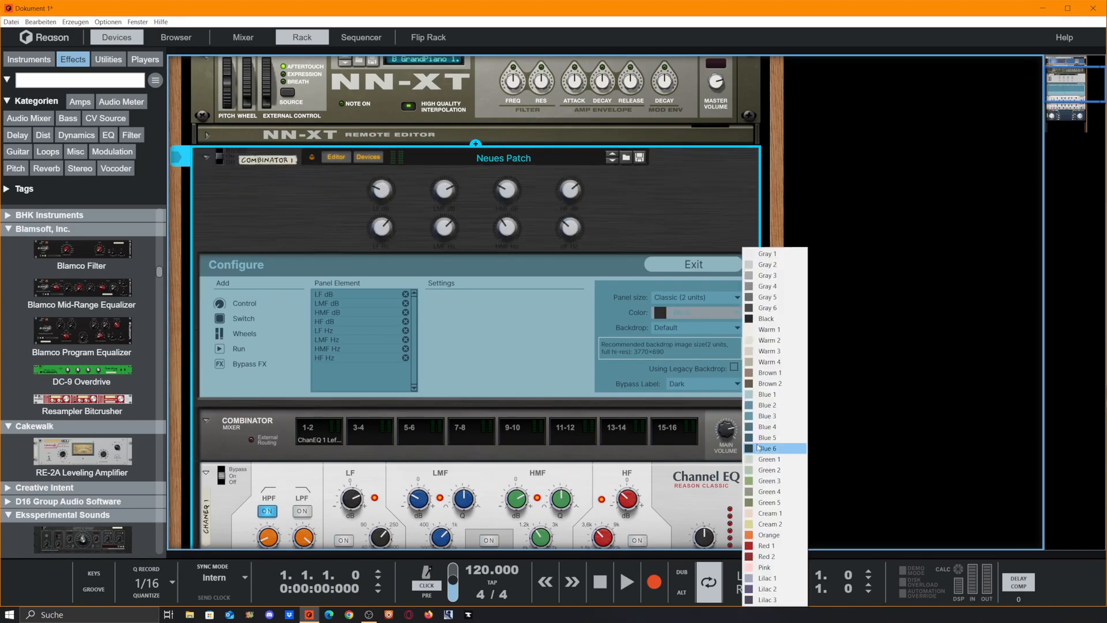
left_click(758, 448)
left_click(675, 312)
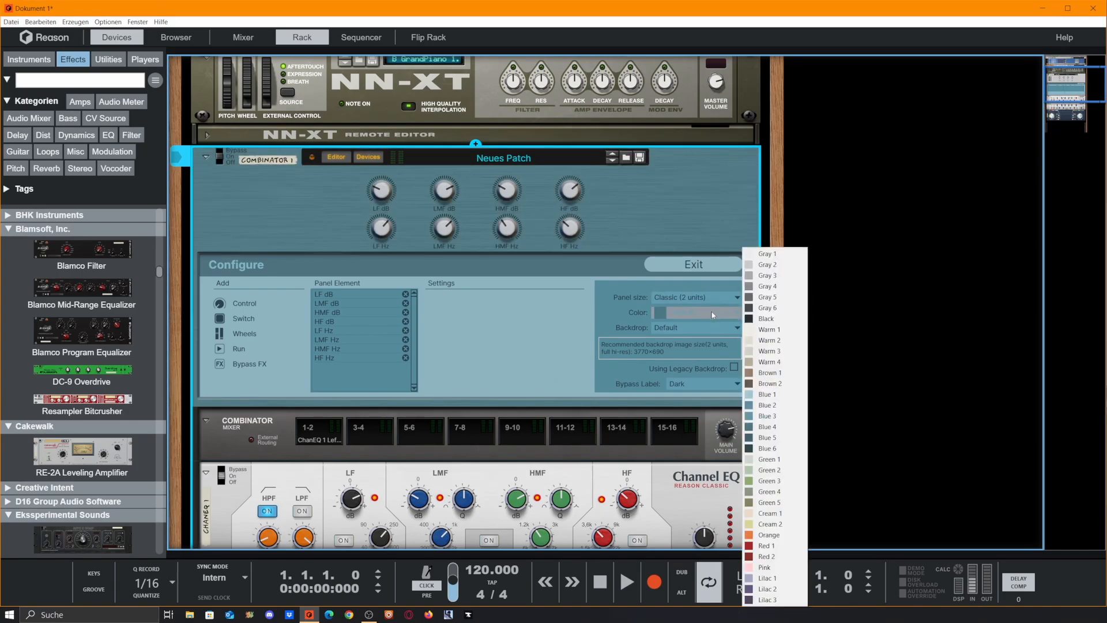
left_click(752, 458)
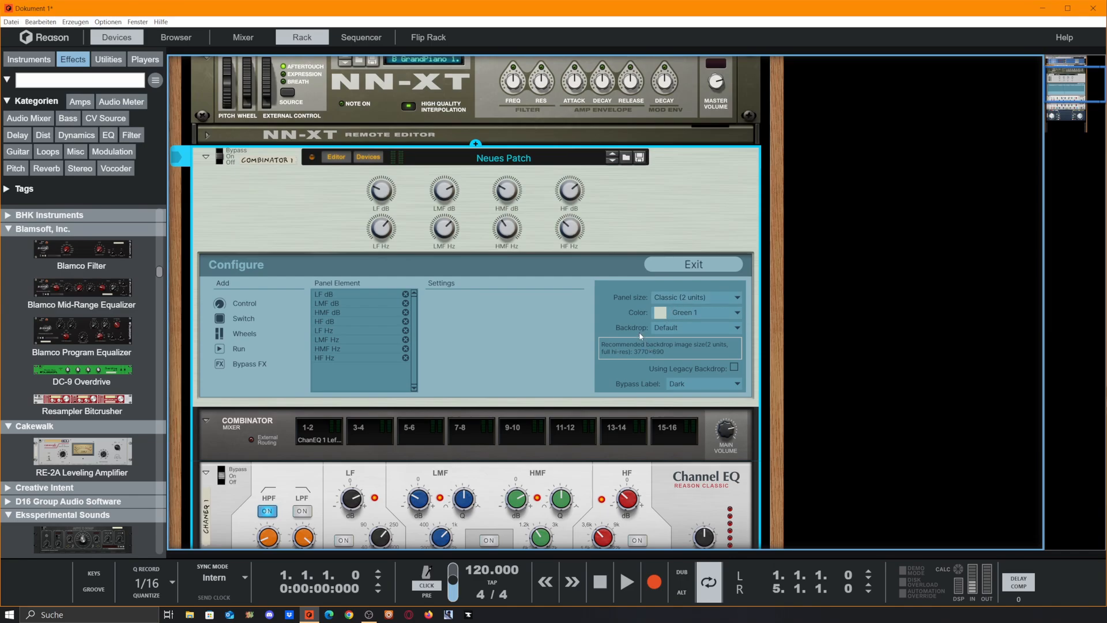
- Check the backdrop options, try the Medium, Big, Bigger and Small panel sizes, and return to Classic (2 units)
left_click(689, 327)
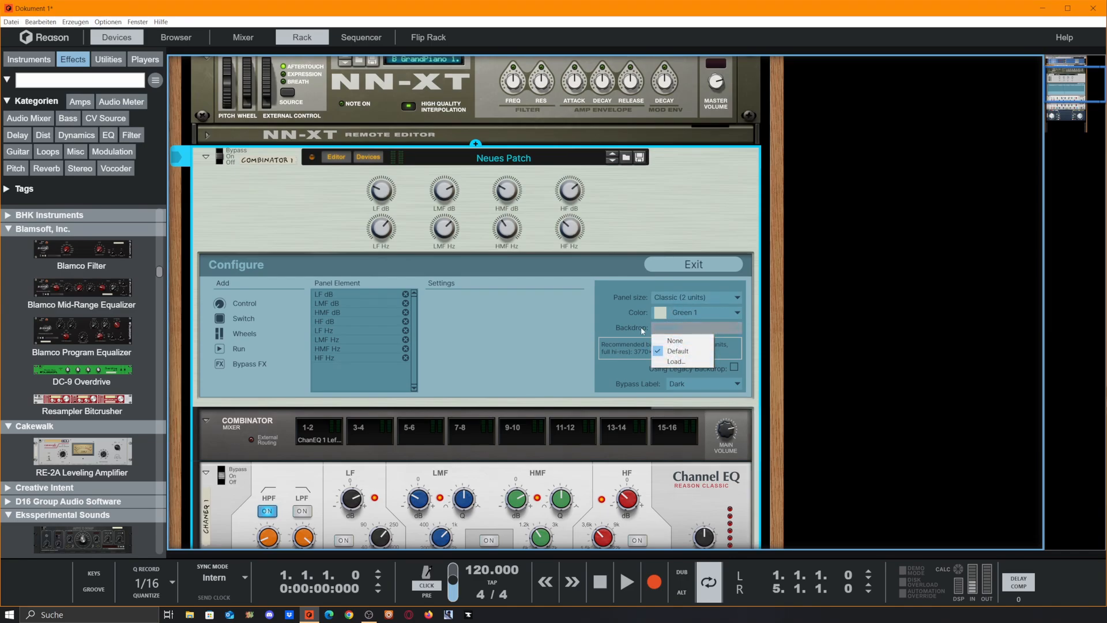
left_click(692, 299)
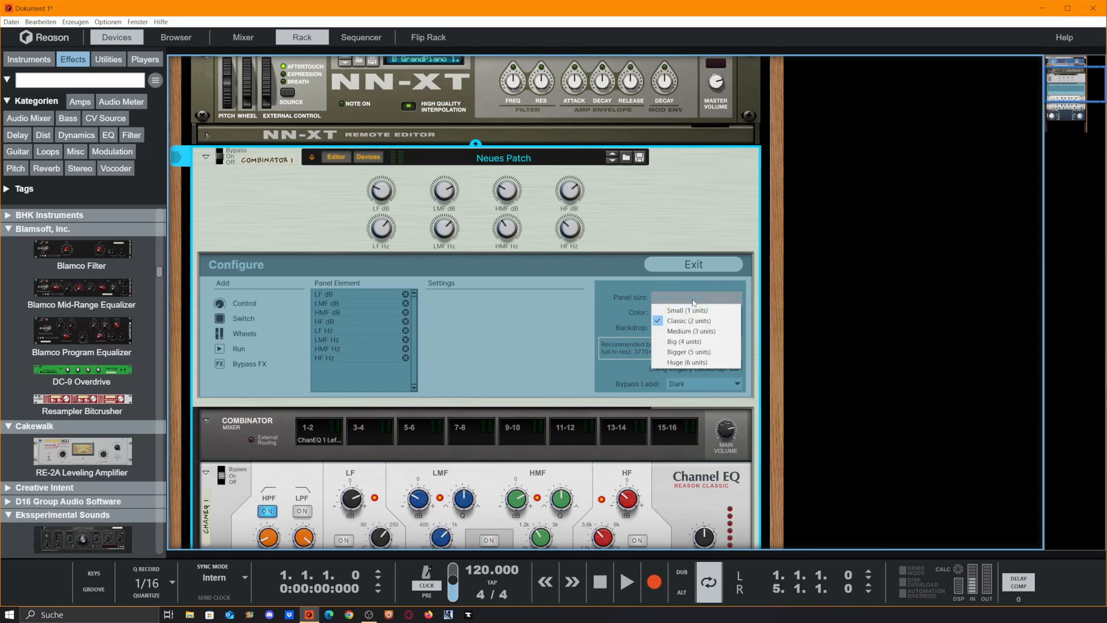
left_click(691, 331)
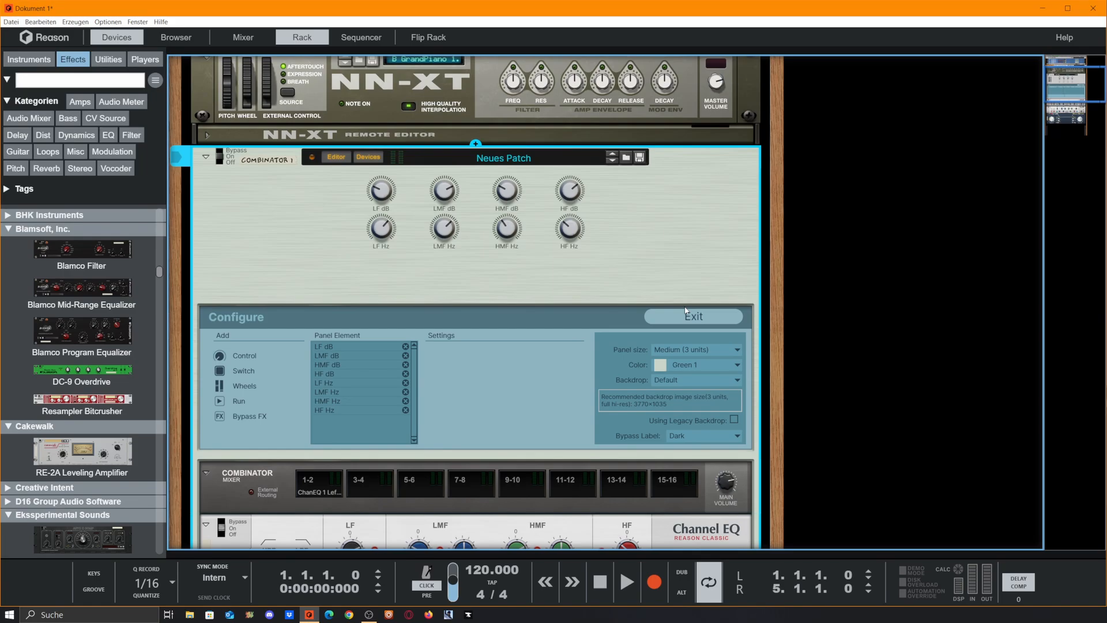
left_click(692, 349)
left_click(679, 393)
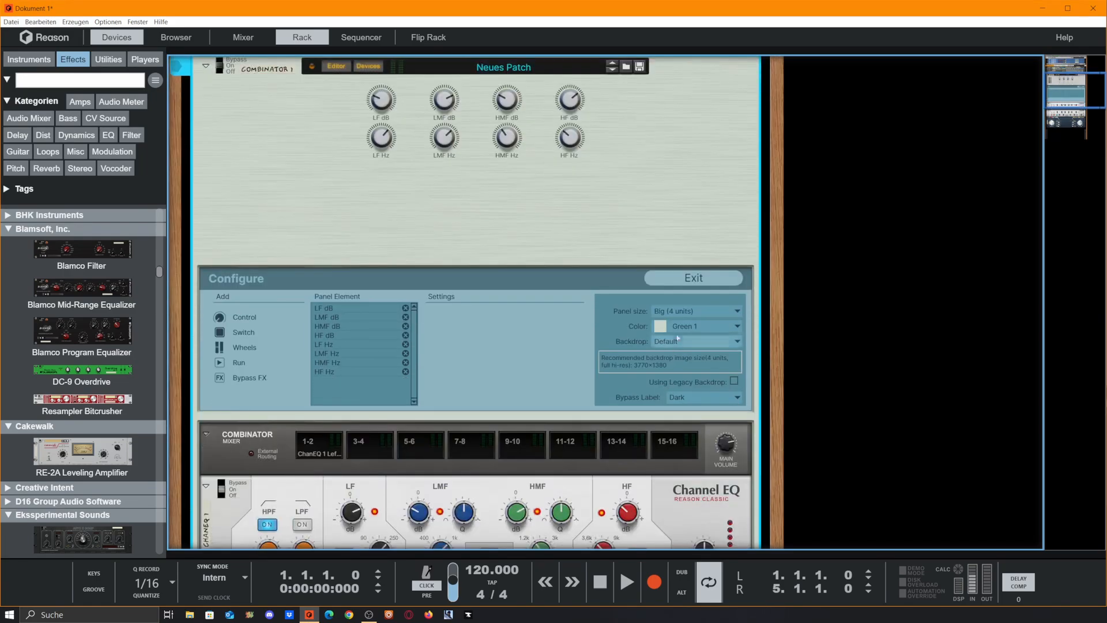
left_click(692, 310)
left_click(689, 363)
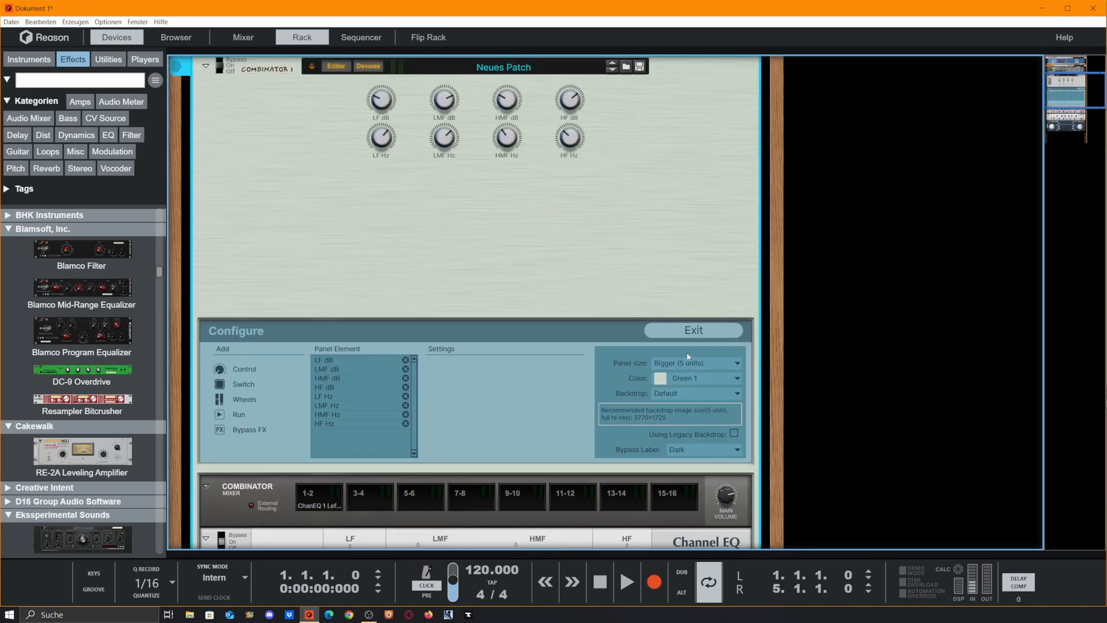
left_click(688, 356)
left_click(666, 372)
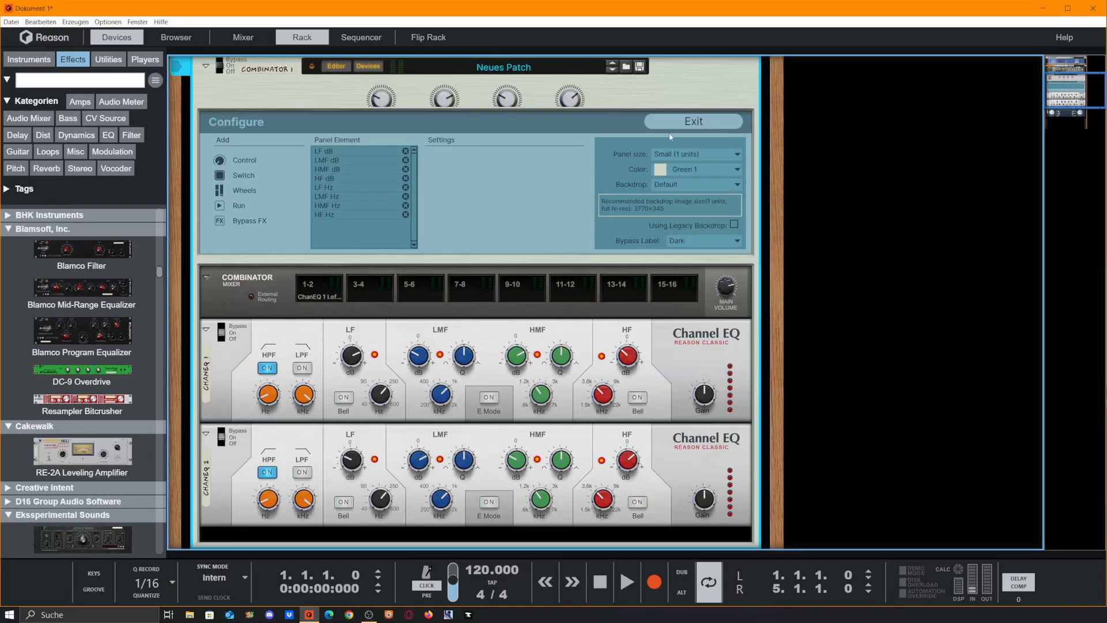
left_click(687, 154)
left_click(679, 197)
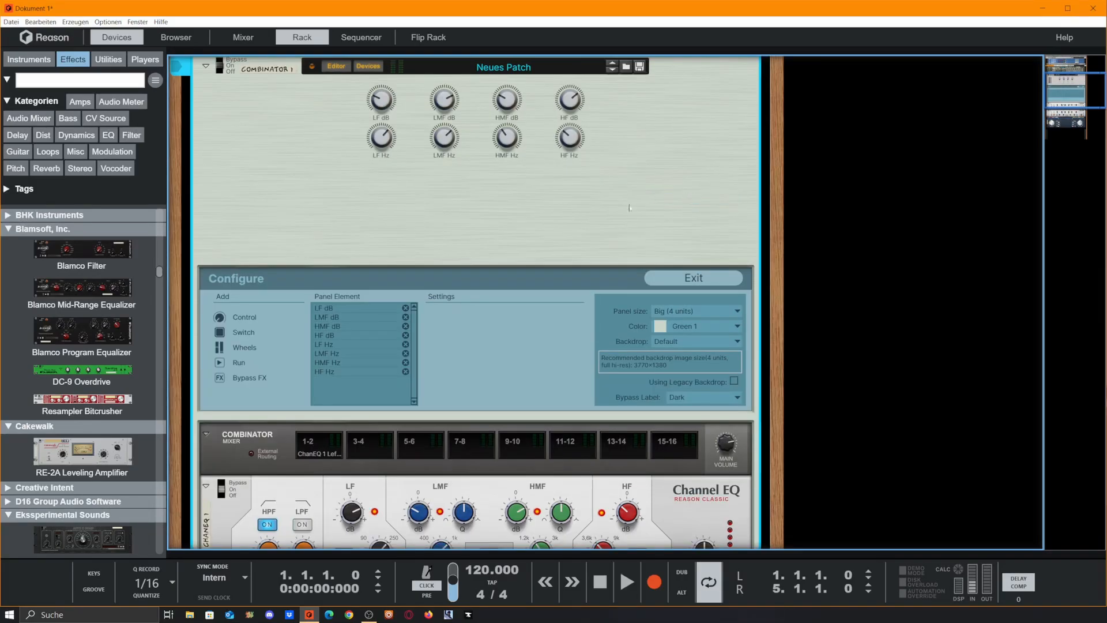
left_click(695, 311)
left_click(692, 323)
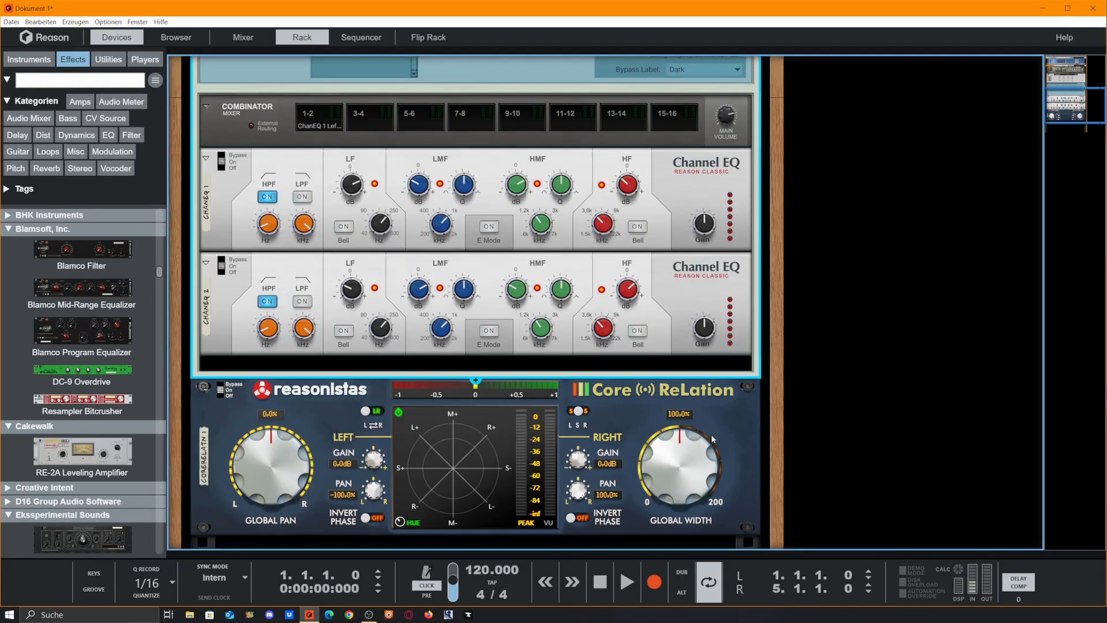
- Delete the CoreReLation device below the Combinator without the confirmation prompt
left_click(742, 443)
key("Delete")
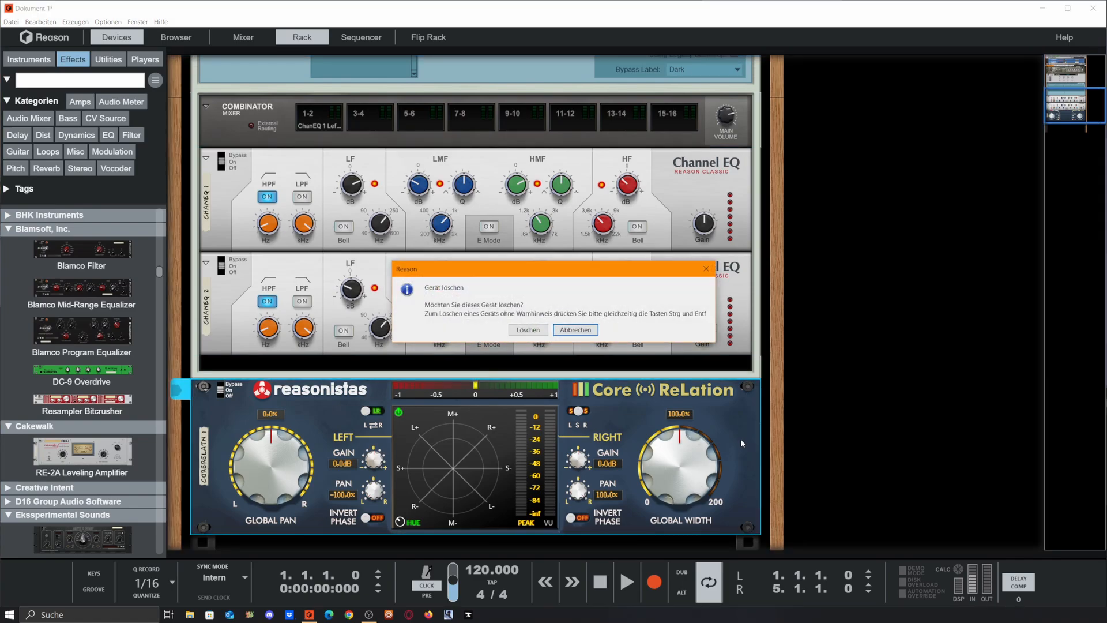
left_click(582, 333)
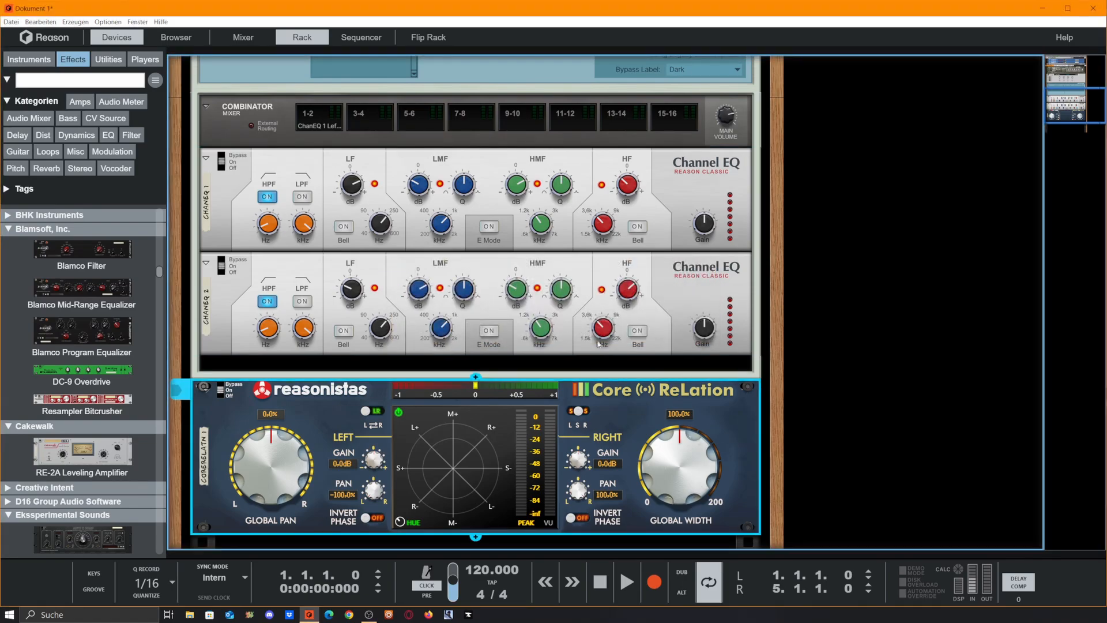
key("ctrl+Delete")
- Review the finished Combinator and check the Combi control mapping choices for ChanEQ 1's LF gain without assigning one
scroll(438, 265, "up", 4)
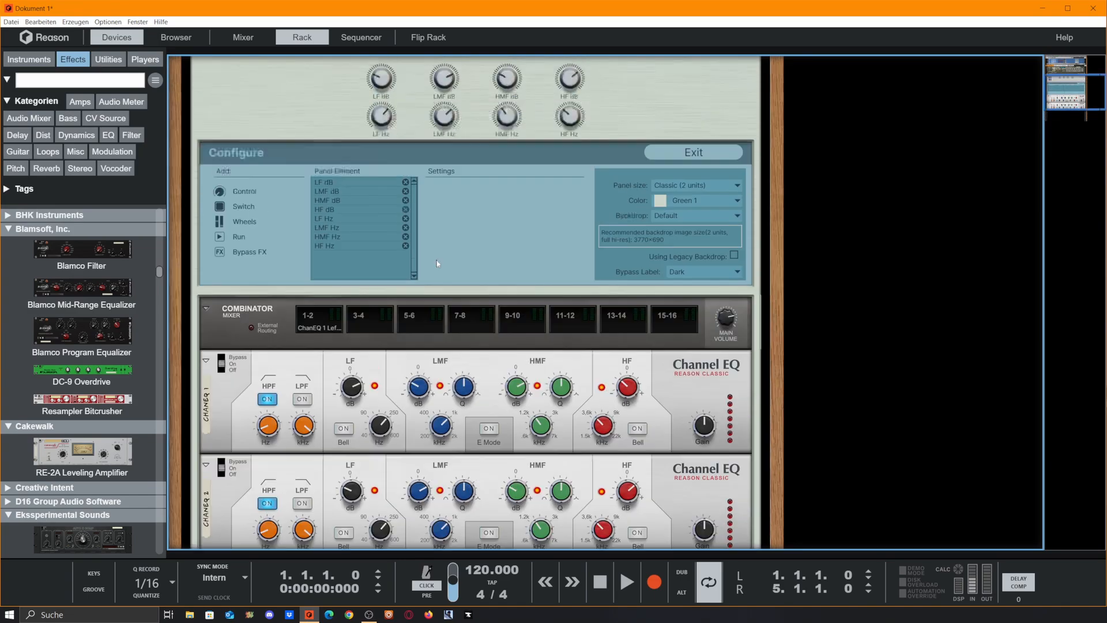
scroll(438, 267, "down", 1)
scroll(435, 304, "down", 1)
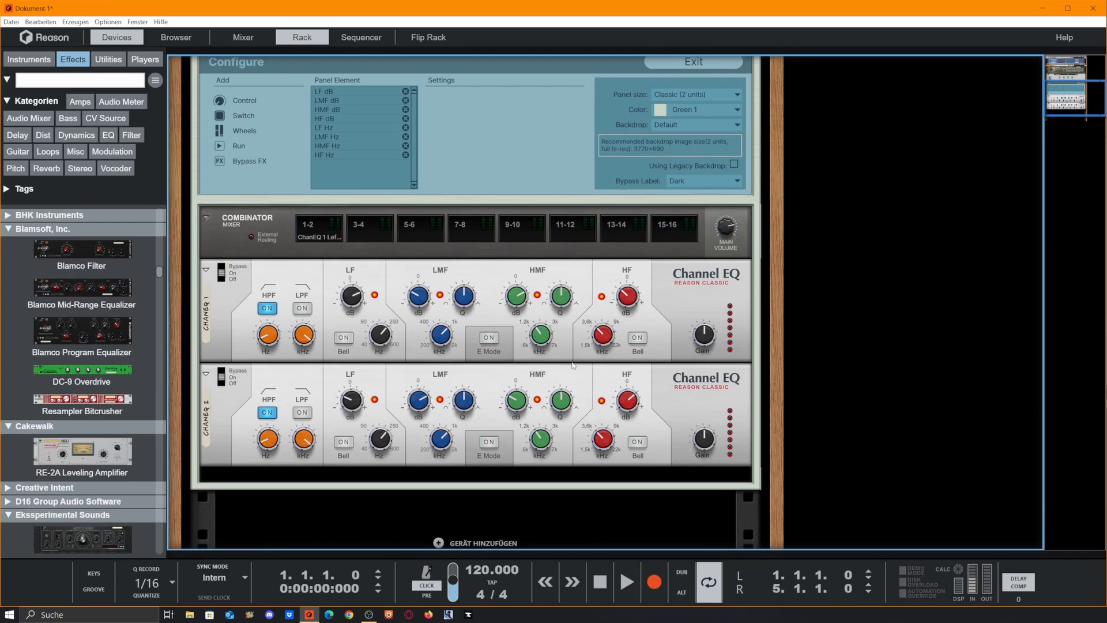
scroll(572, 365, "up", 1)
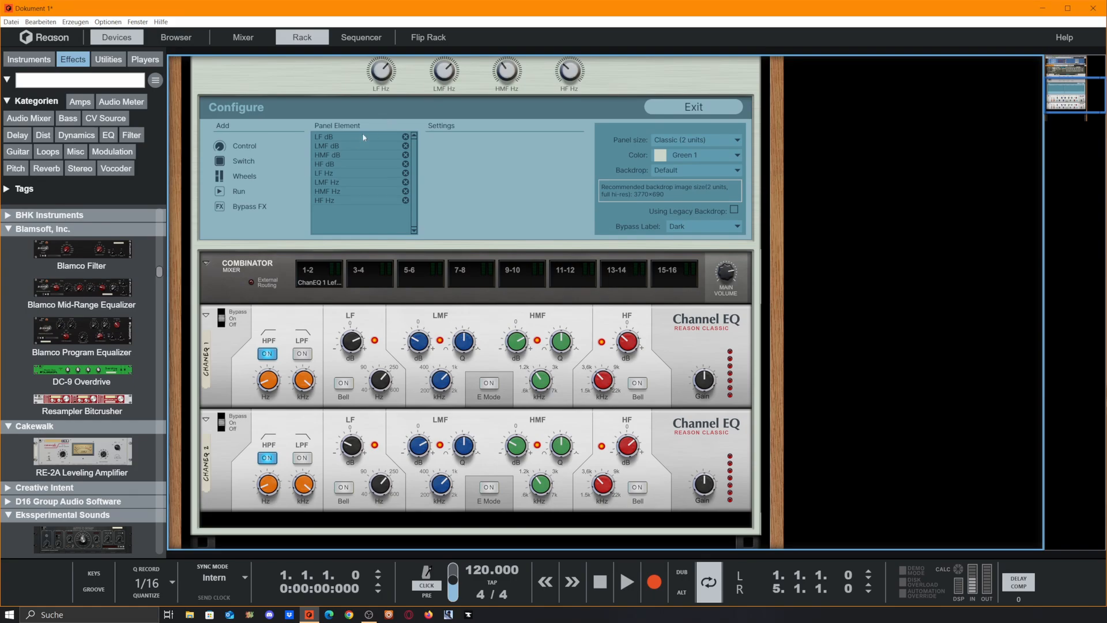
scroll(496, 138, "up", 2)
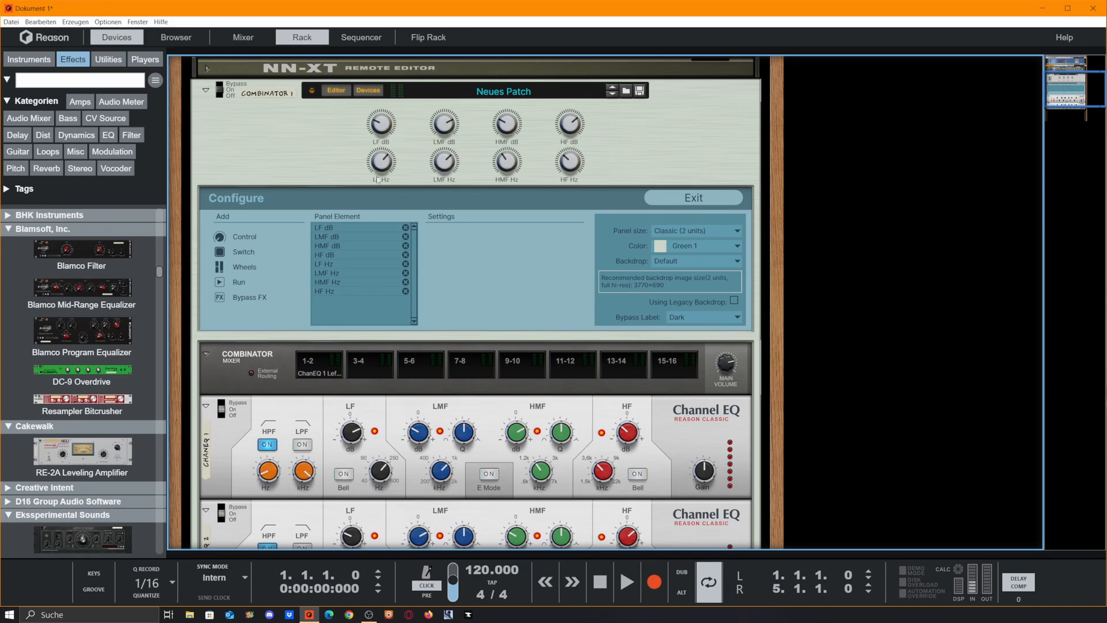
right_click(351, 432)
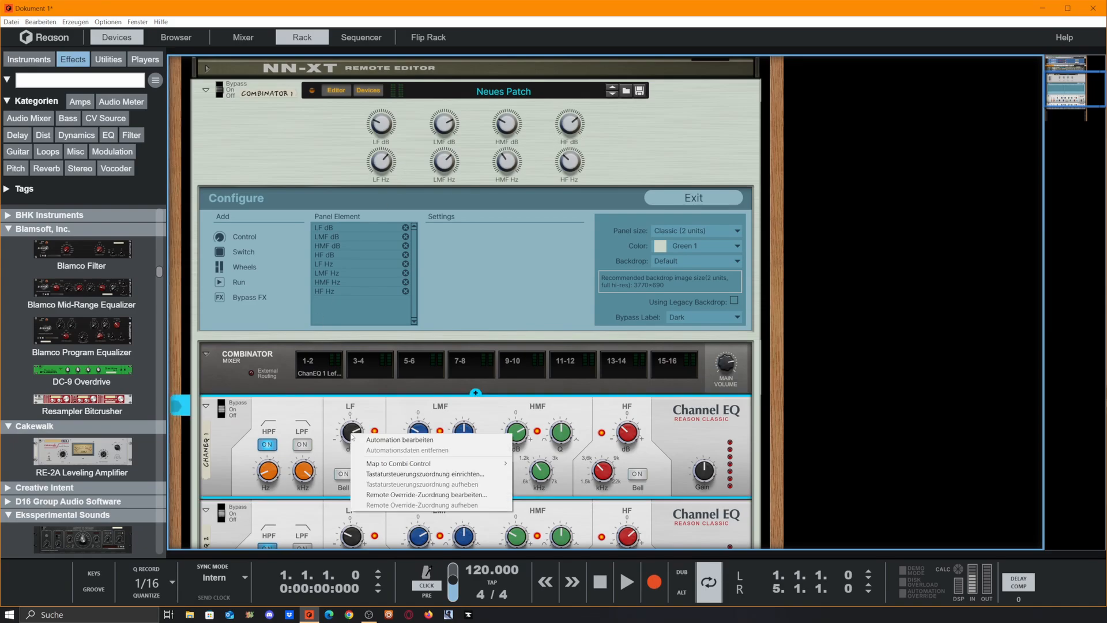
mouse_move(401, 464)
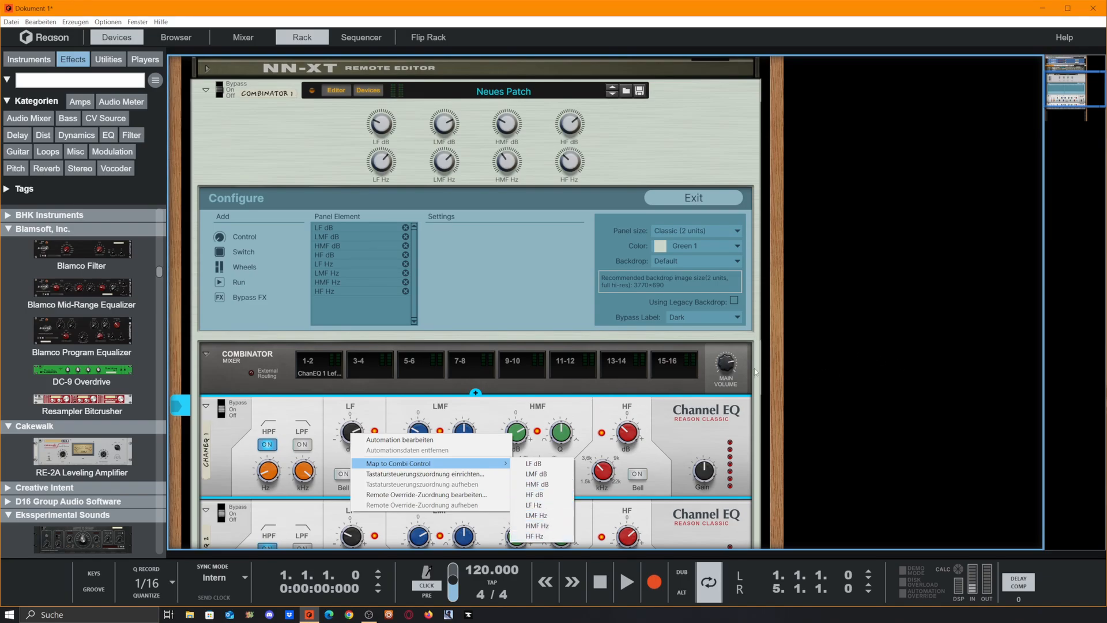
left_click(744, 392)
left_click(751, 404)
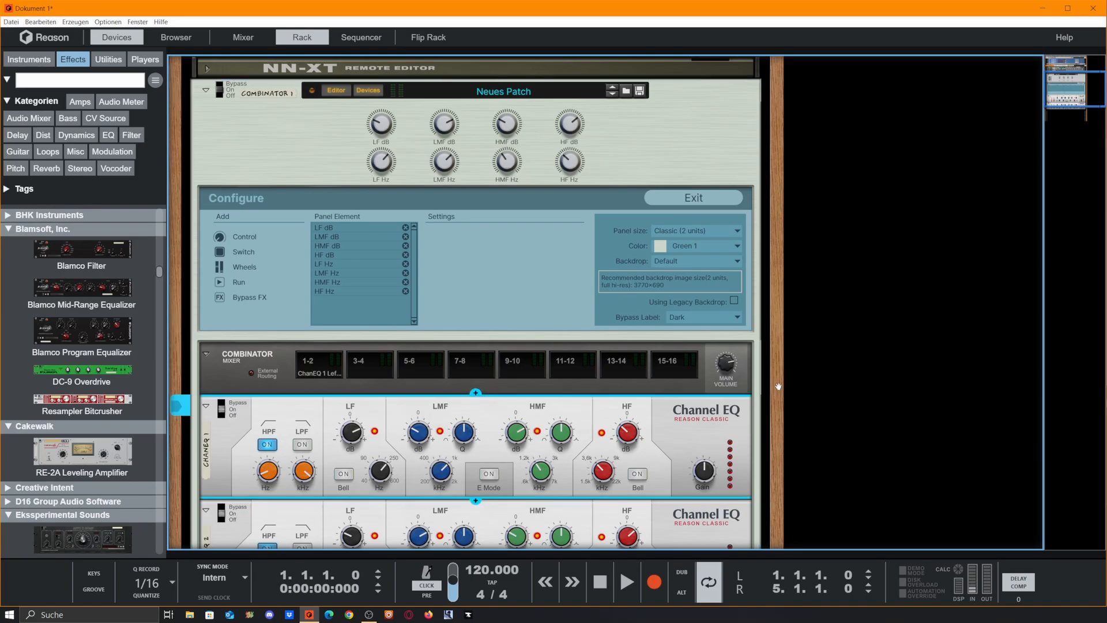
left_click(793, 289)
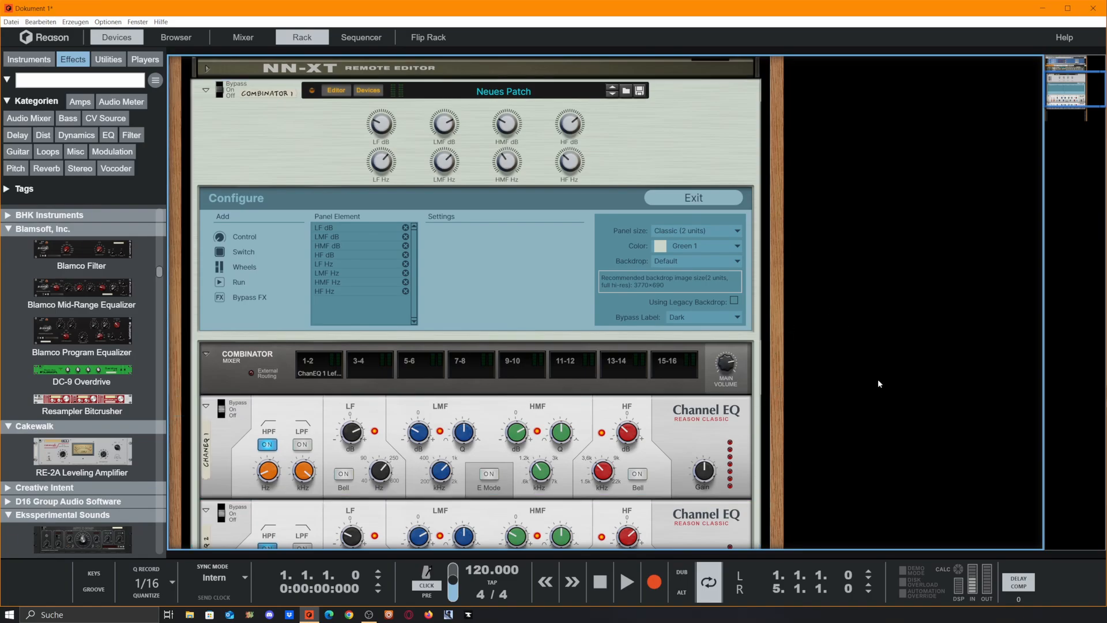